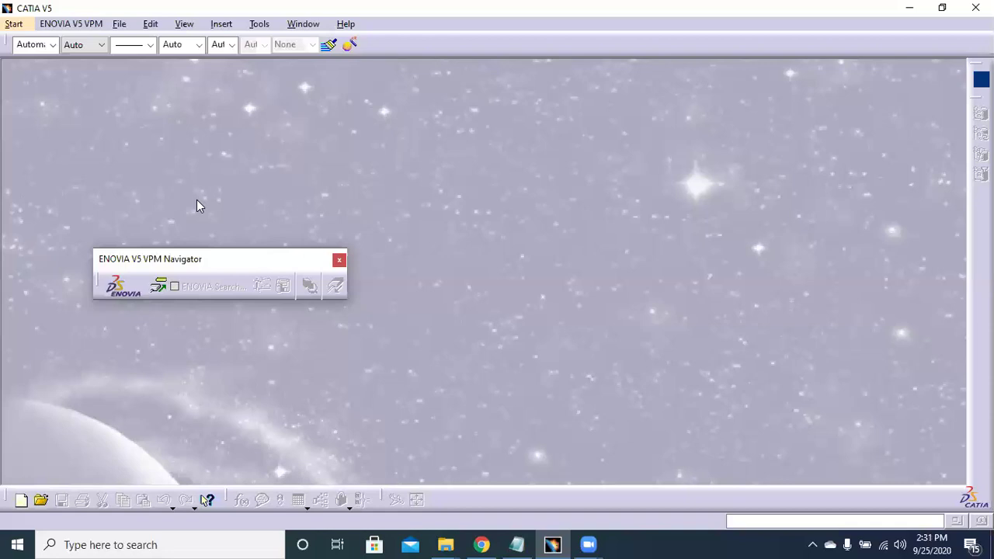
Step: Create a new part named Part1 in the Generative Sheetmetal Design workbench with hybrid design enabled
click(14, 24)
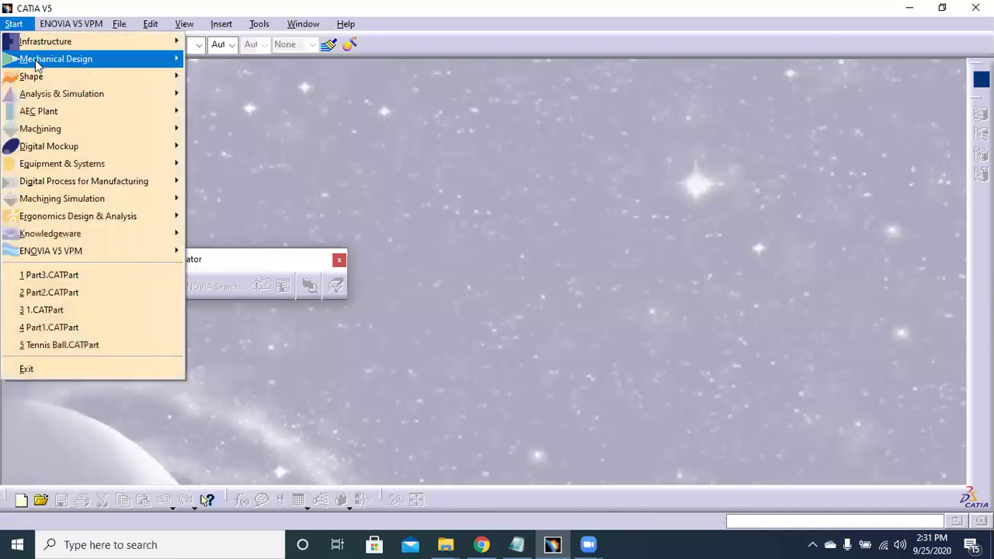
mouse_move(45, 66)
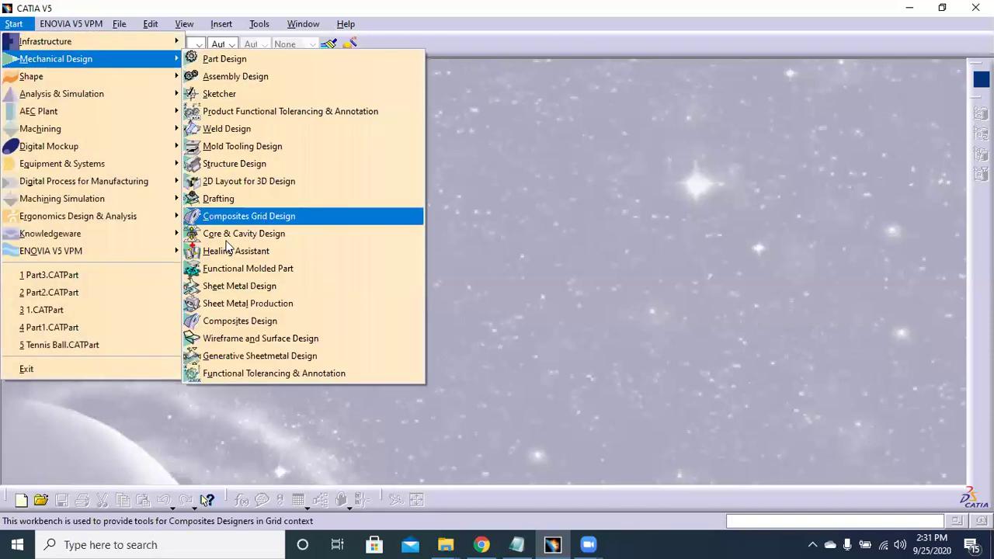
click(247, 357)
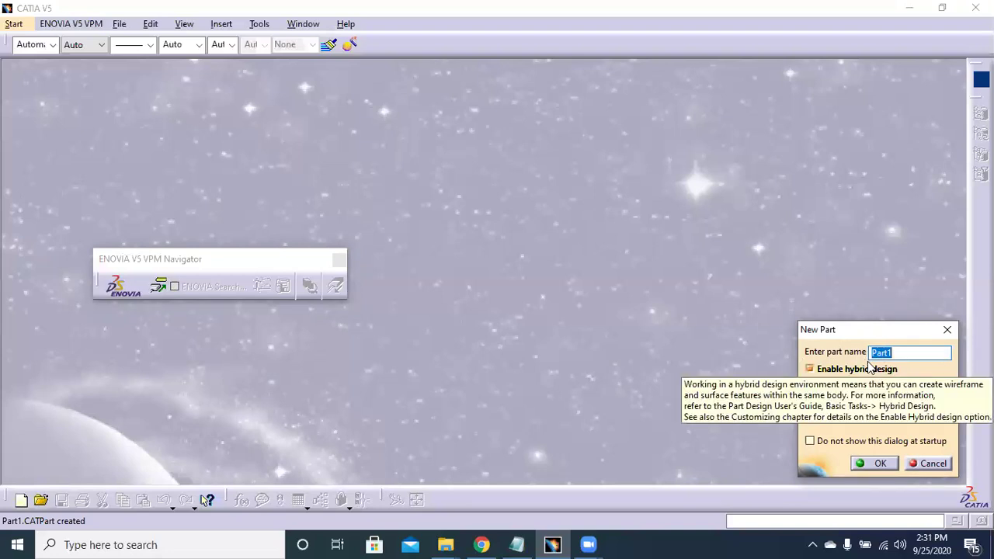
click(884, 464)
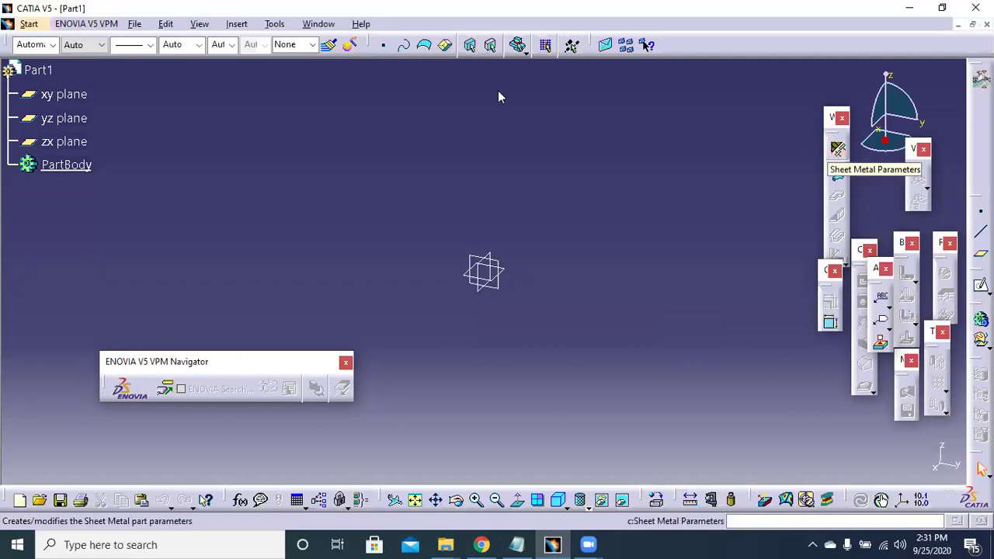
Step: Set the sheet metal parameters to a thickness of 1.5 mm and a default bend radius of 2 mm
click(237, 23)
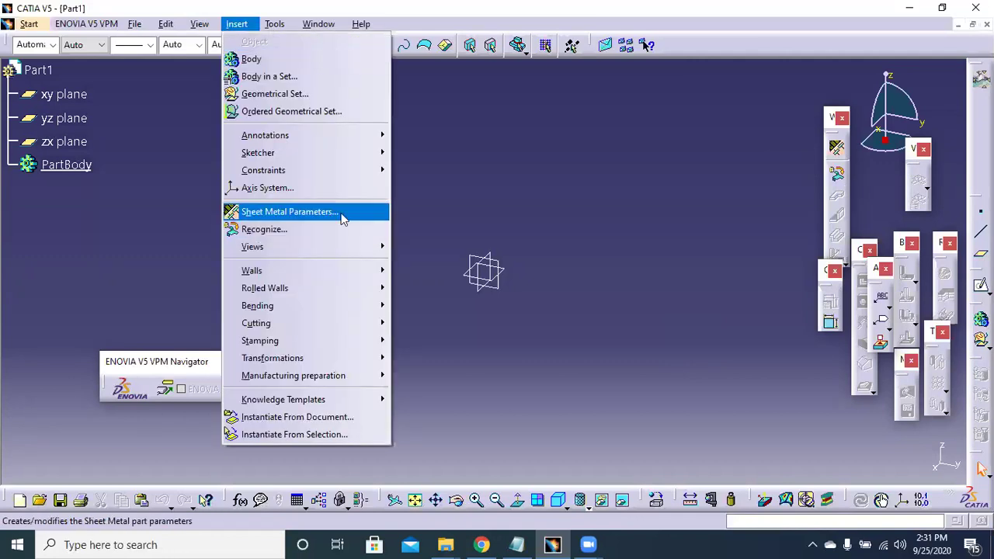
click(430, 211)
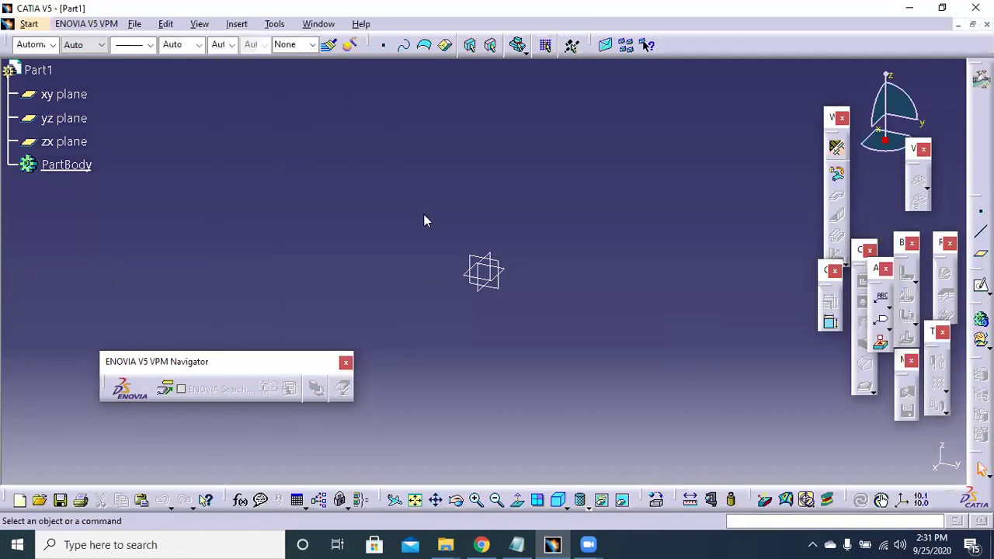
click(838, 149)
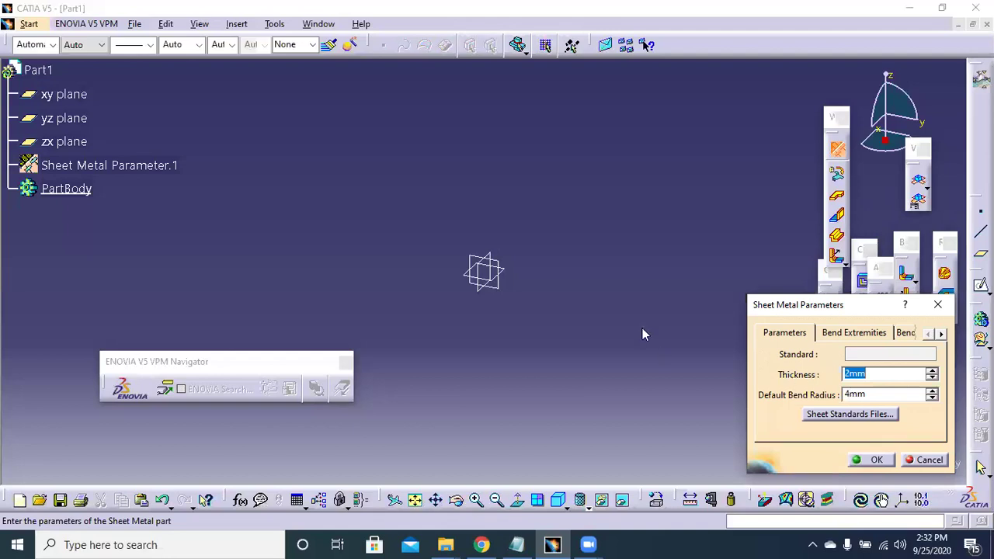
click(851, 373)
key(BackSpace)
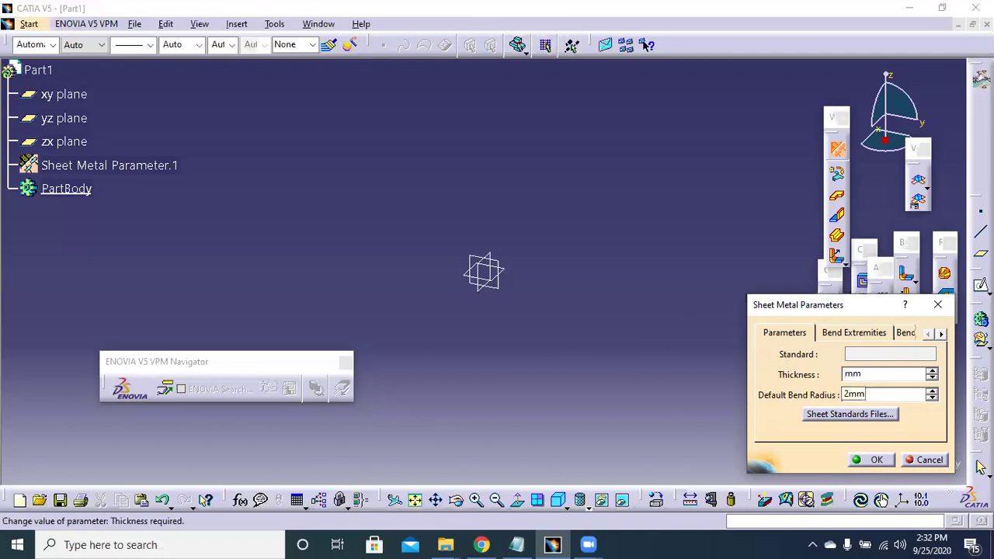
text(1.5)
key(Tab)
key(BackSpace)
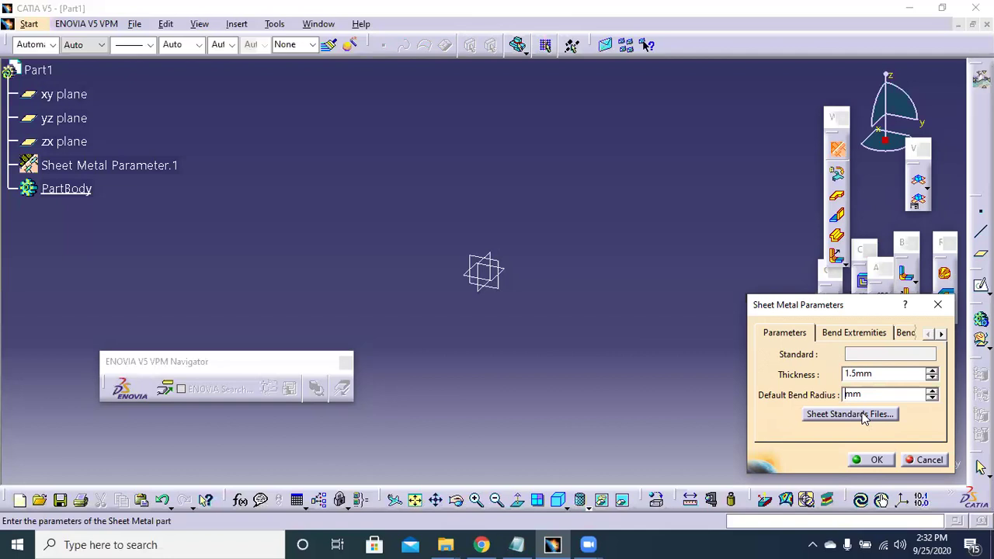
text(2)
Step: Try Square relief and Round relief as the bend extremity type in the sheet metal parameters
click(854, 334)
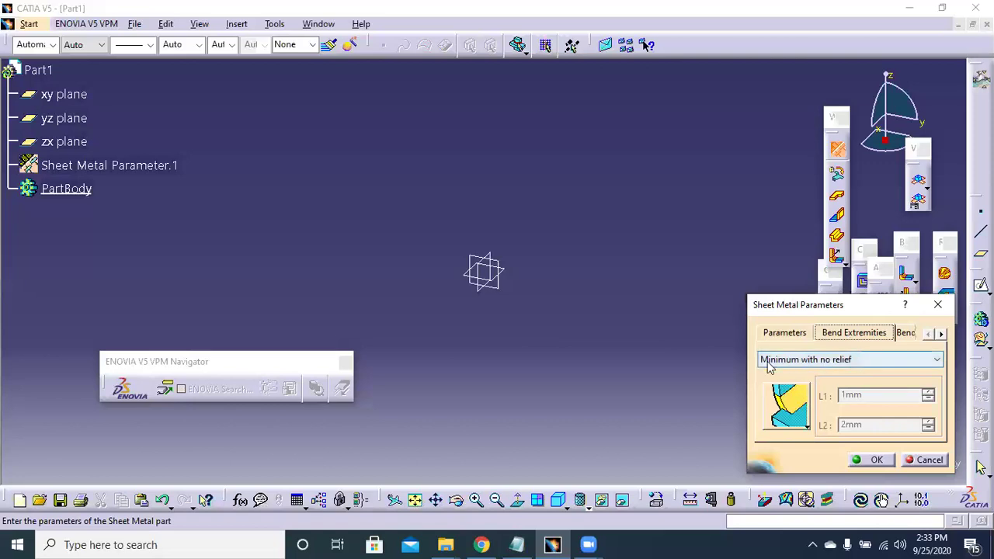
click(831, 363)
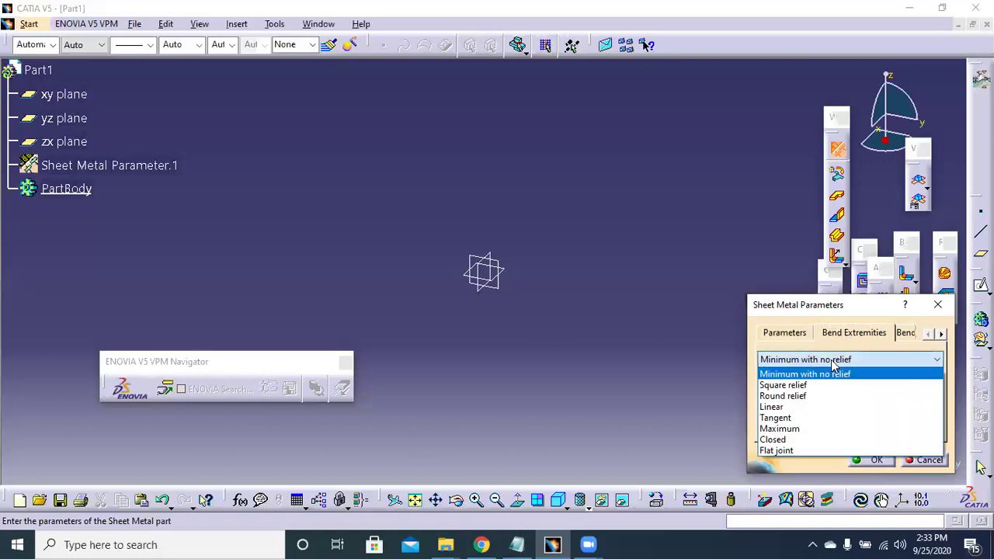
click(801, 386)
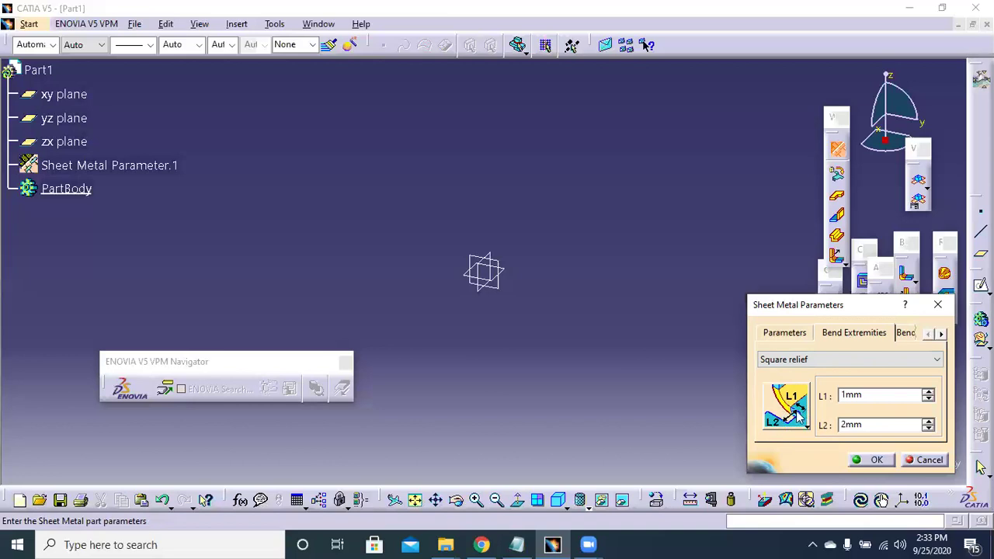
click(793, 362)
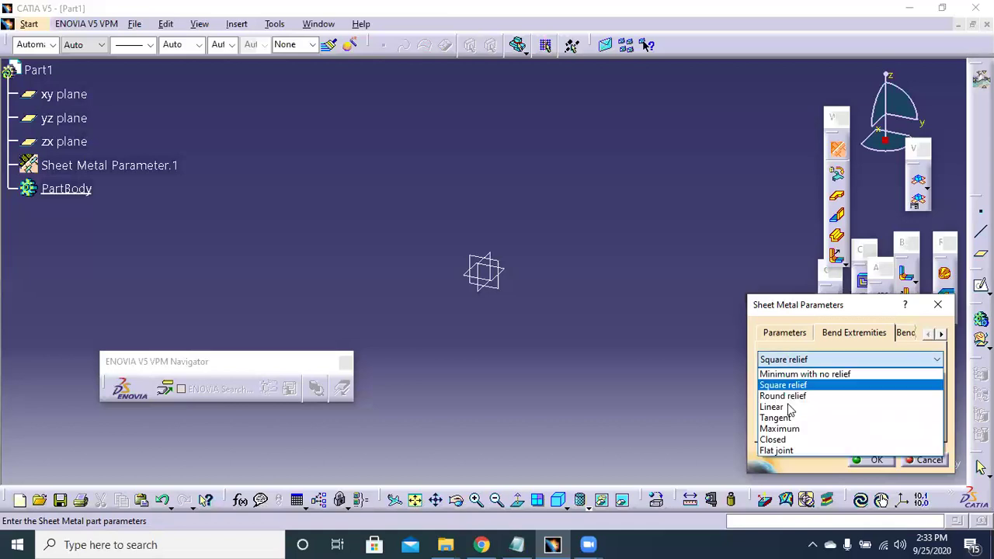
click(784, 396)
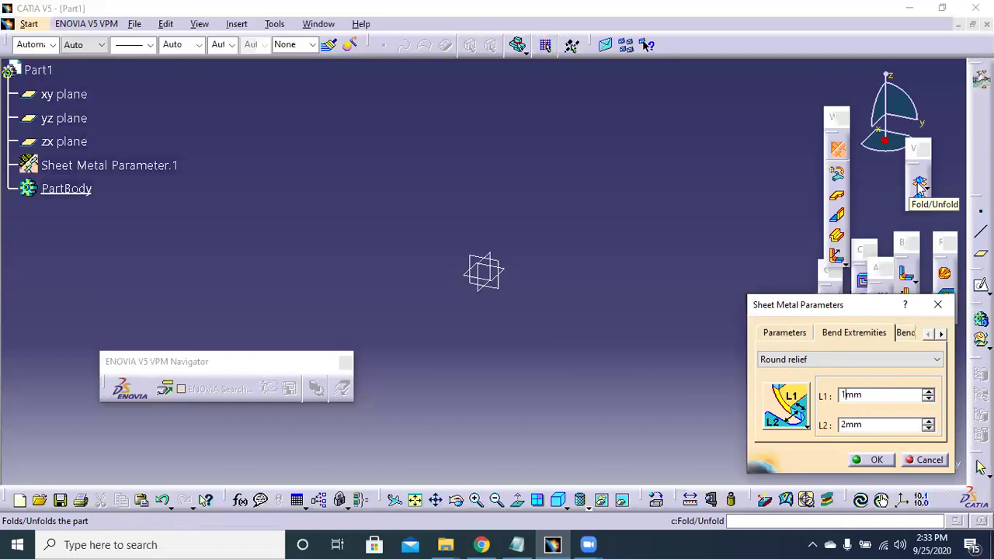
click(844, 361)
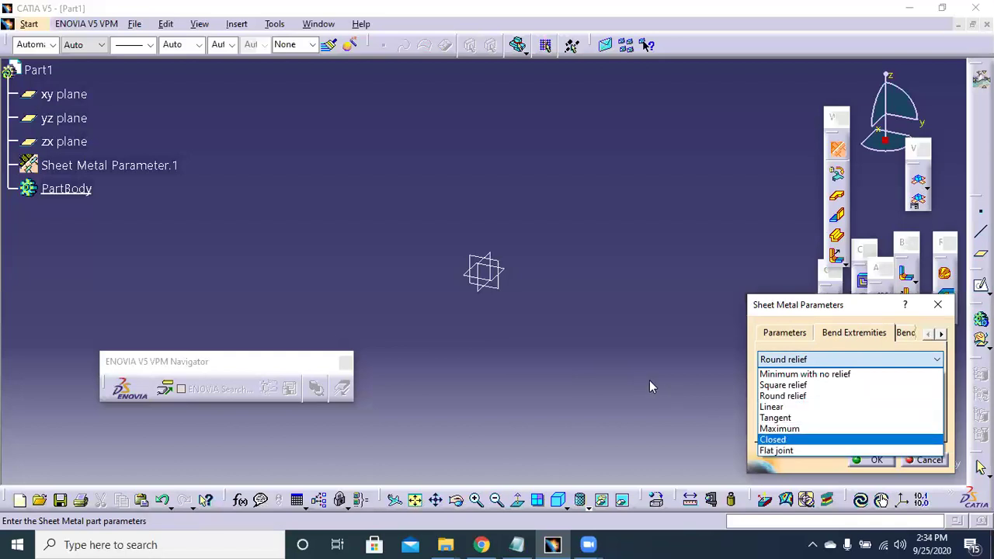
click(590, 376)
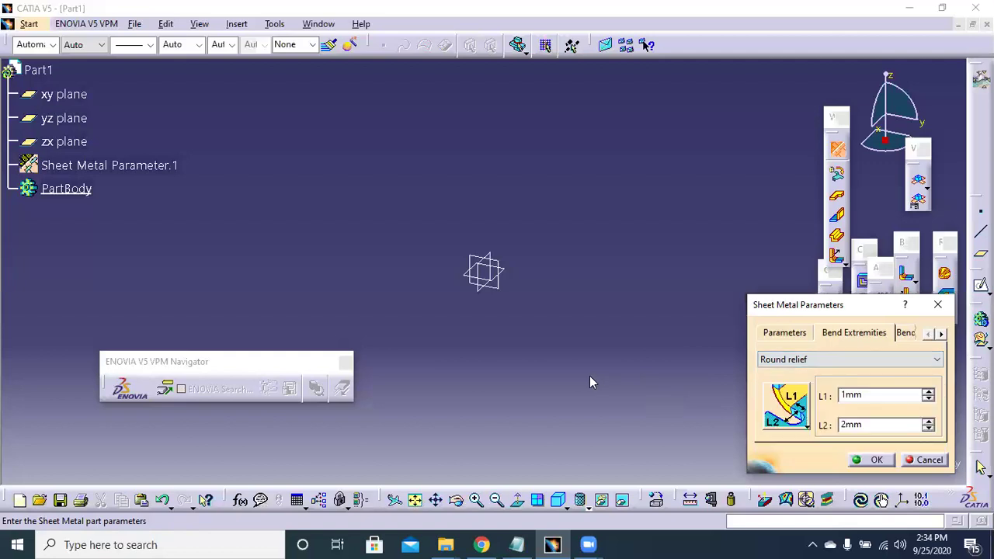
Step: Check the bend allowance K factor, set the bend extremities to Minimum with no relief, and apply the sheet metal parameters
click(906, 333)
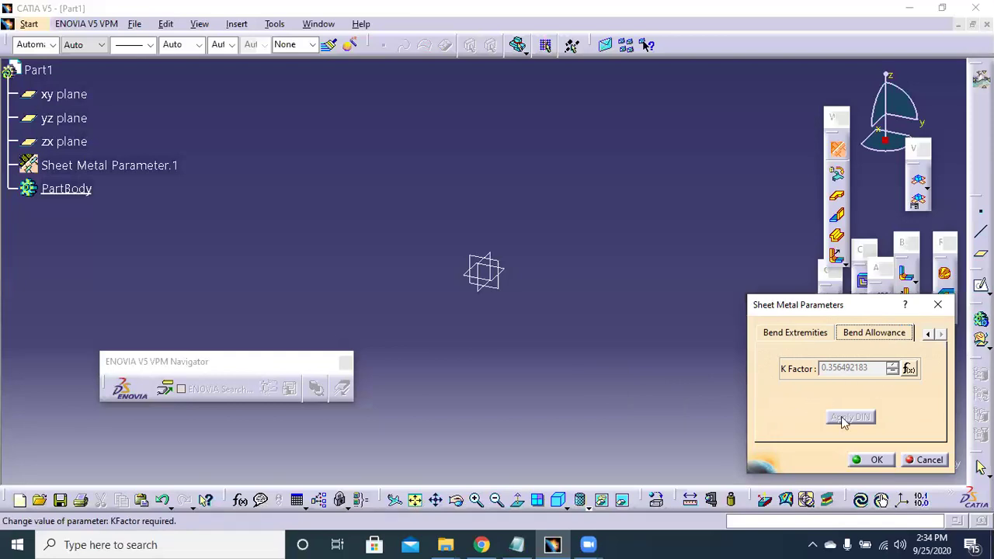
click(795, 334)
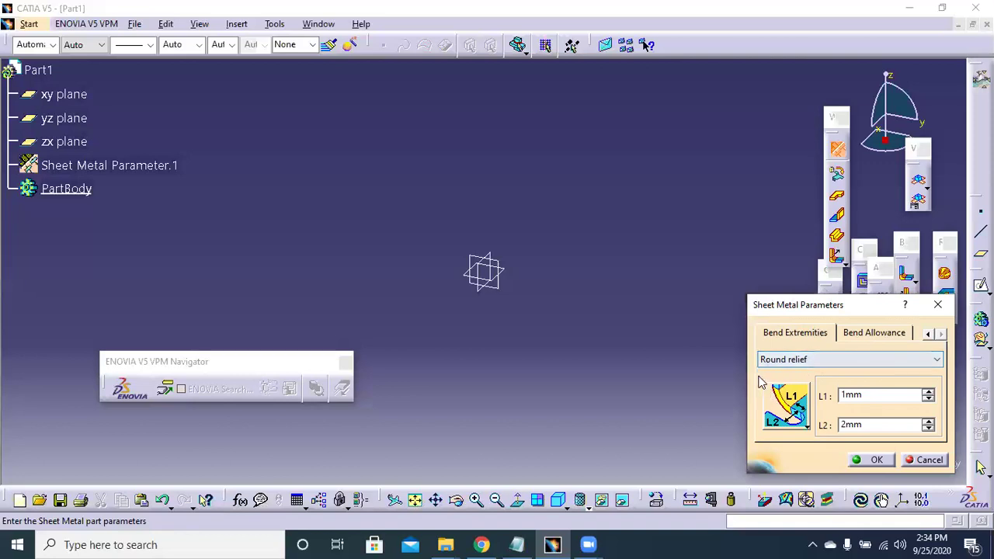
click(786, 360)
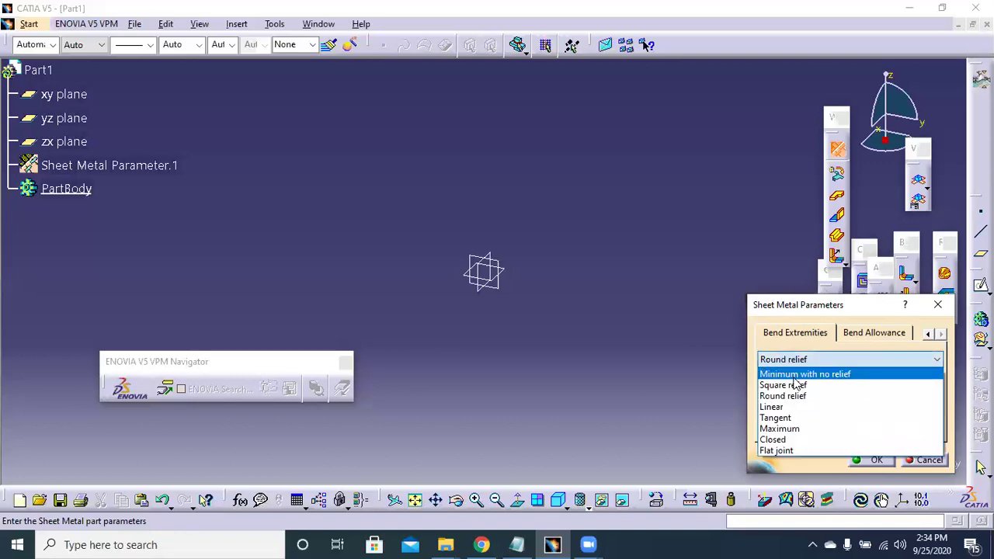
click(798, 373)
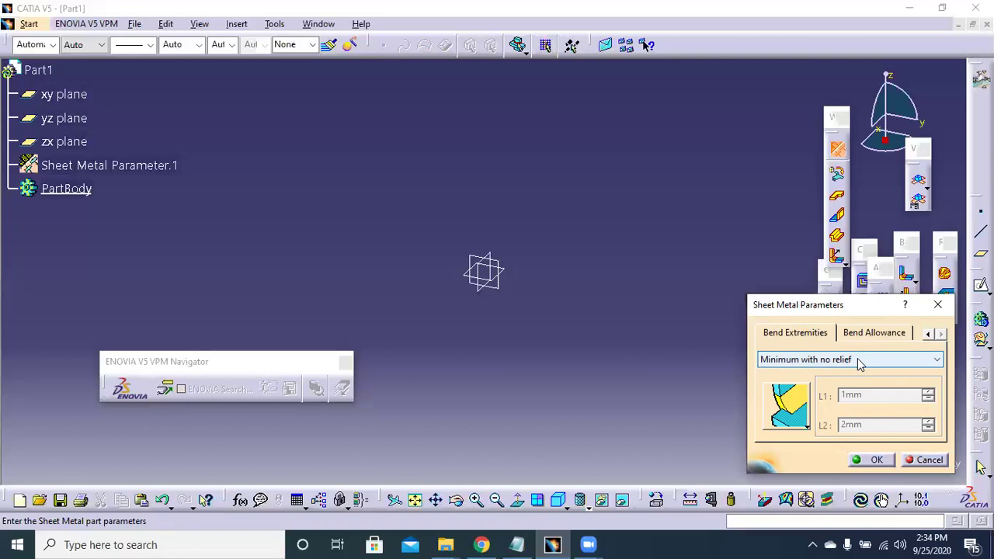
click(876, 461)
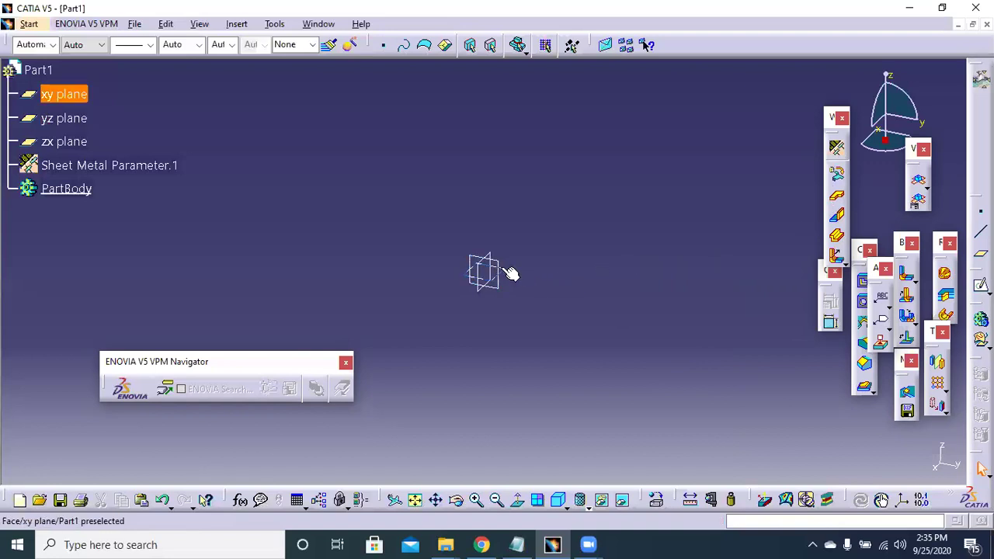
Step: Sketch a centered rectangle on the xy plane with its center at the origin, and exit the sketch
click(836, 198)
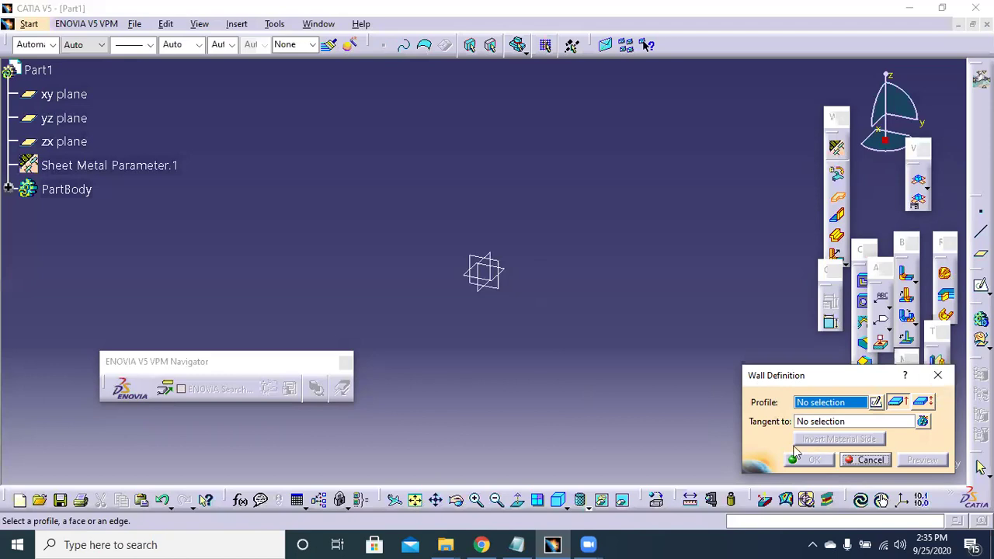
click(938, 376)
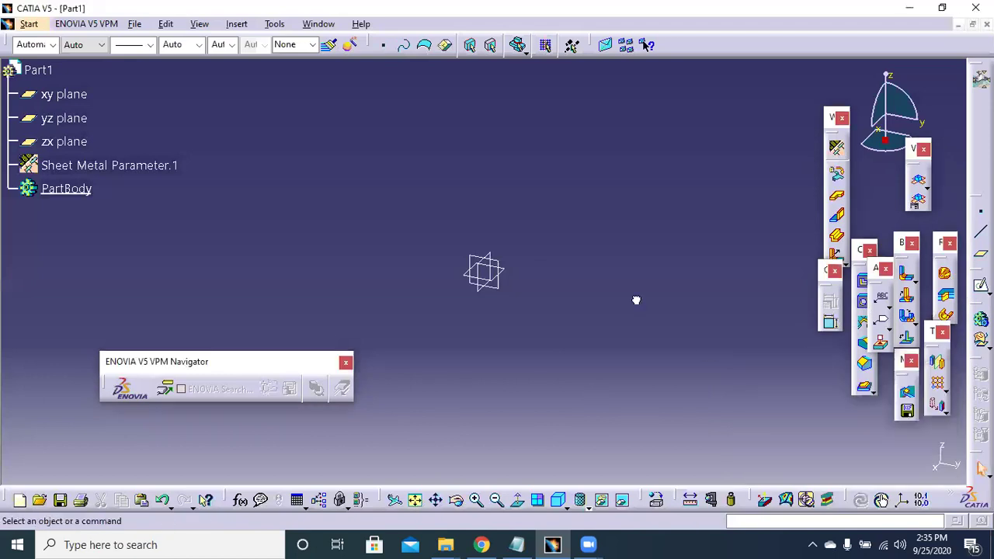
click(504, 270)
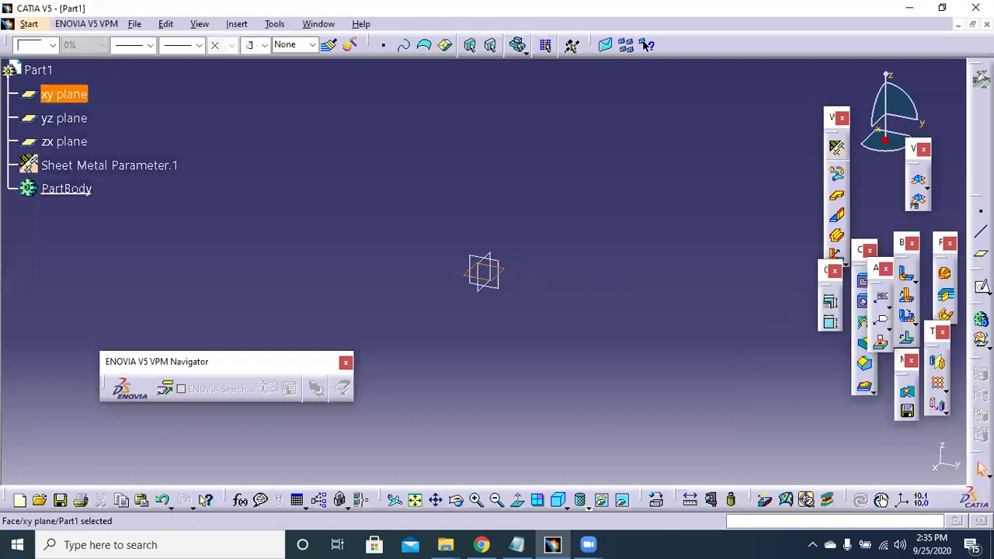
click(980, 285)
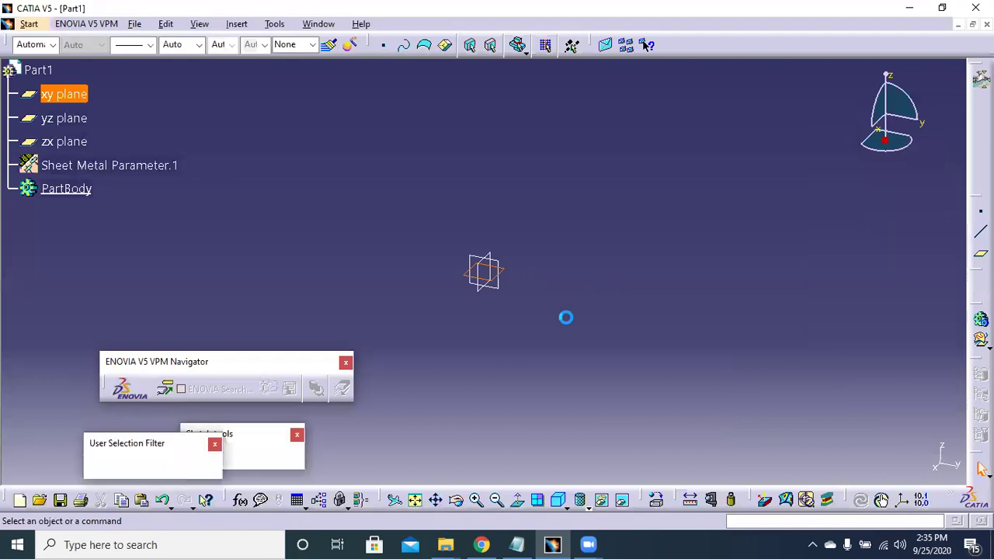
click(960, 140)
click(946, 153)
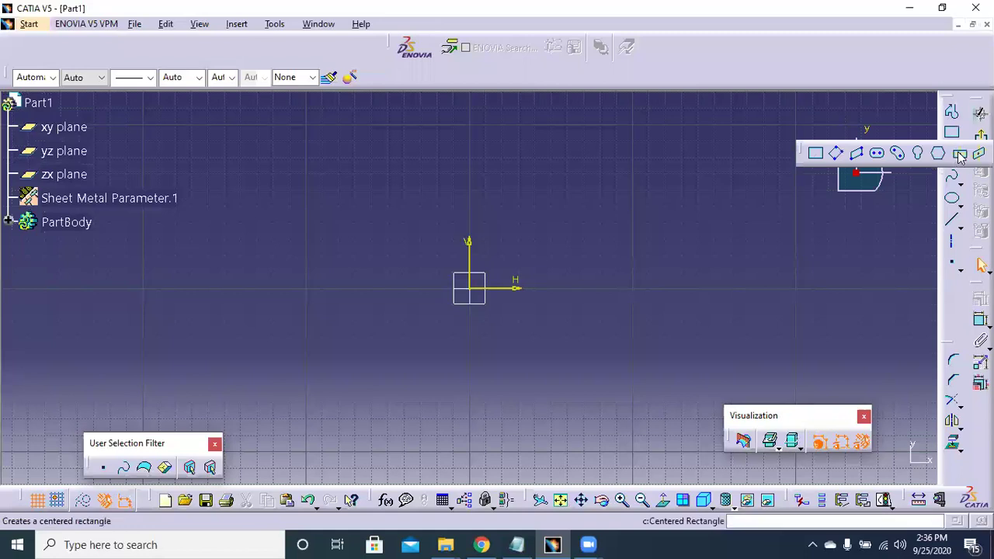
click(470, 289)
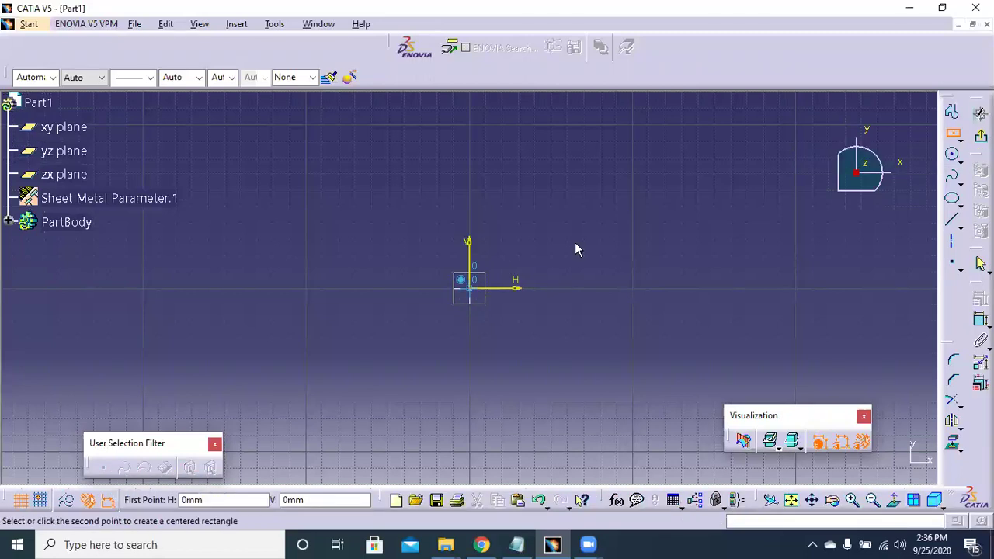
click(602, 199)
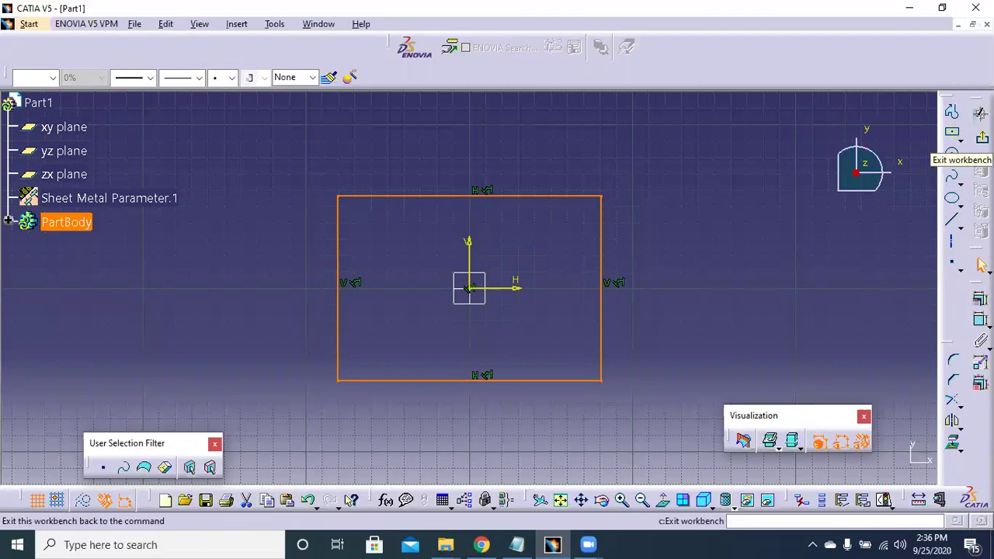
click(983, 138)
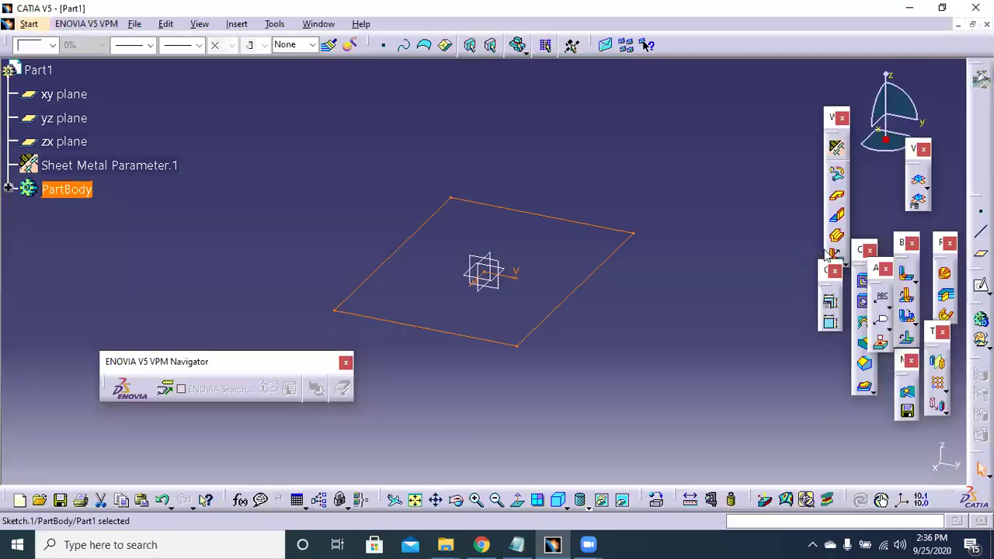
Step: Create a wall from the rectangle sketch with the material on both sides of the sketch, and display it in Shading with Edges
click(838, 200)
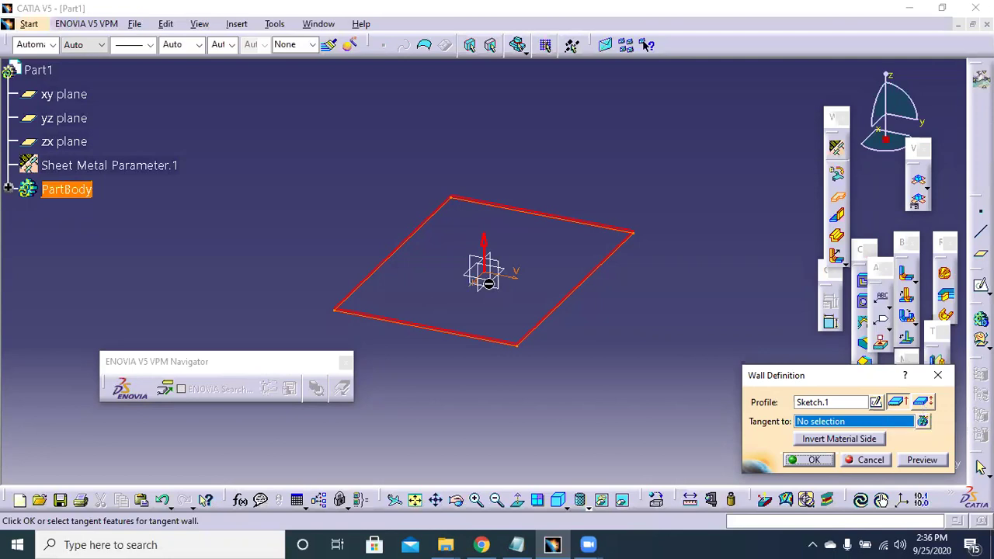
click(922, 402)
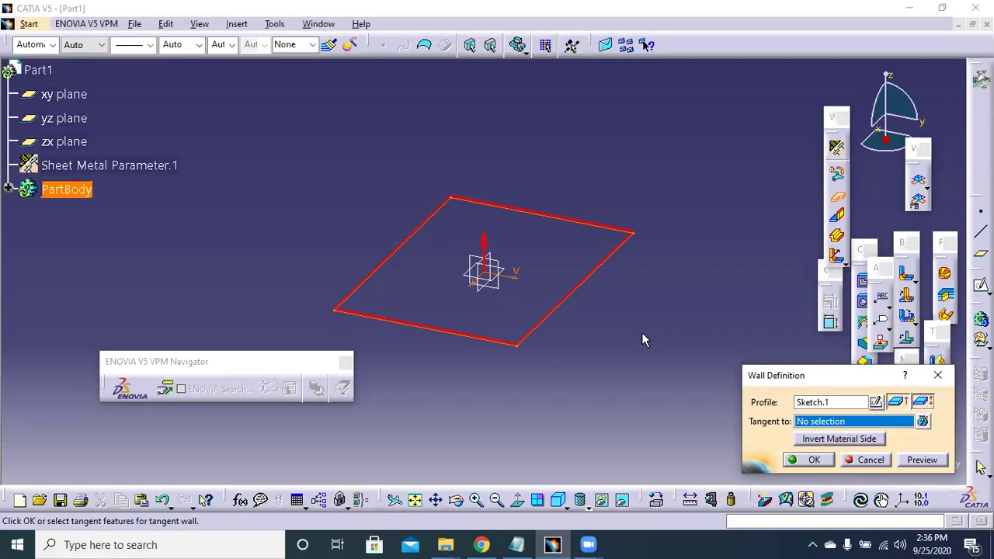
click(813, 460)
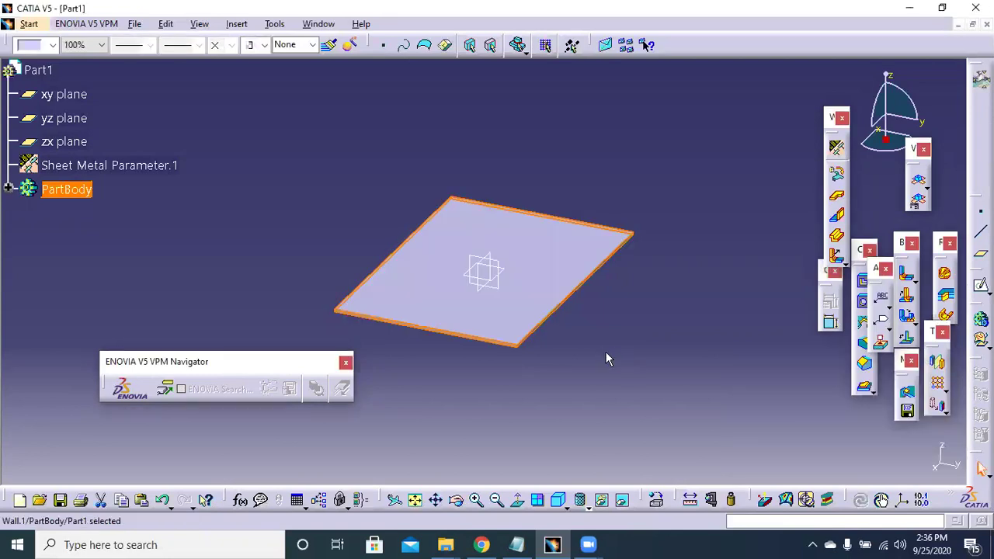
click(539, 368)
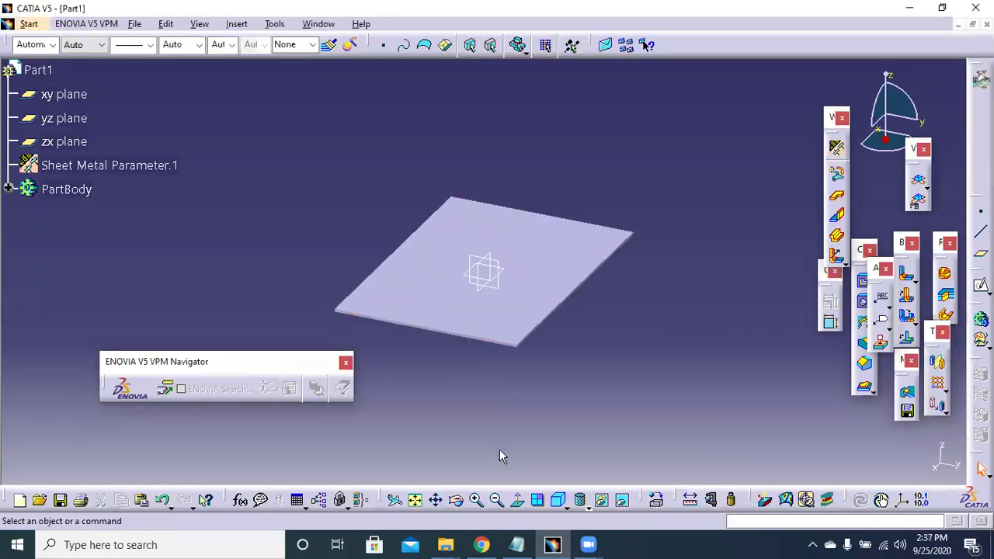
click(588, 505)
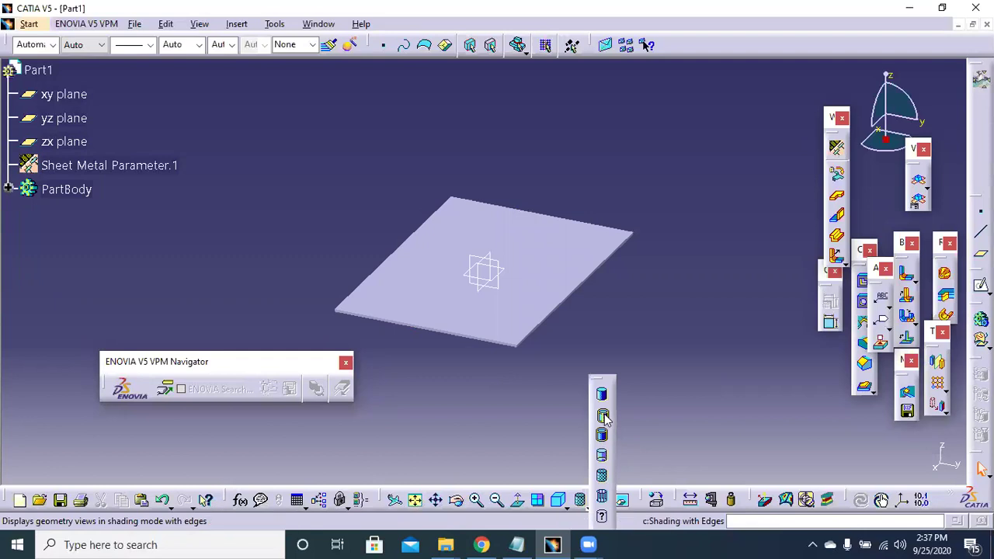
click(603, 417)
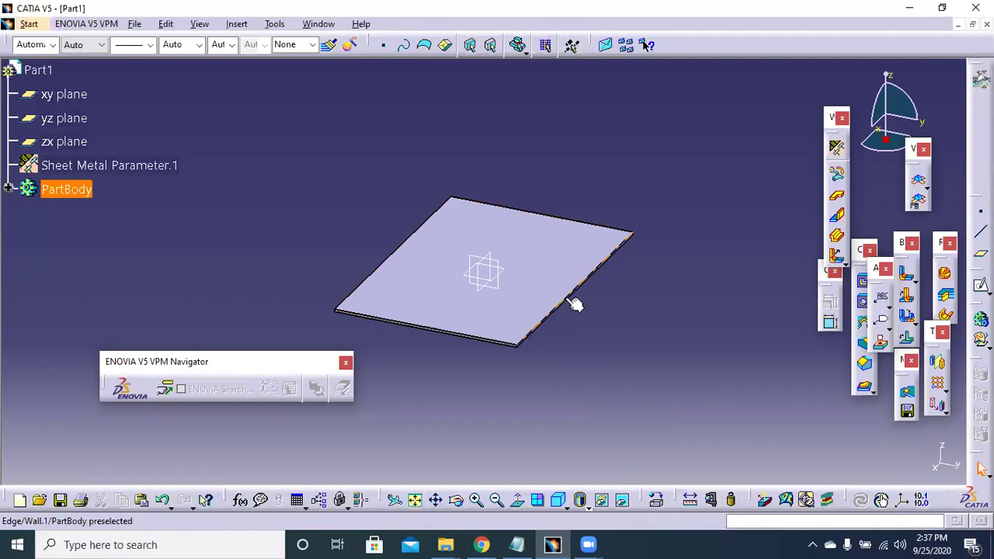
Step: Start an Automatic wall on edge along the base wall's side edge, set its height to 100 mm and preview it
click(838, 217)
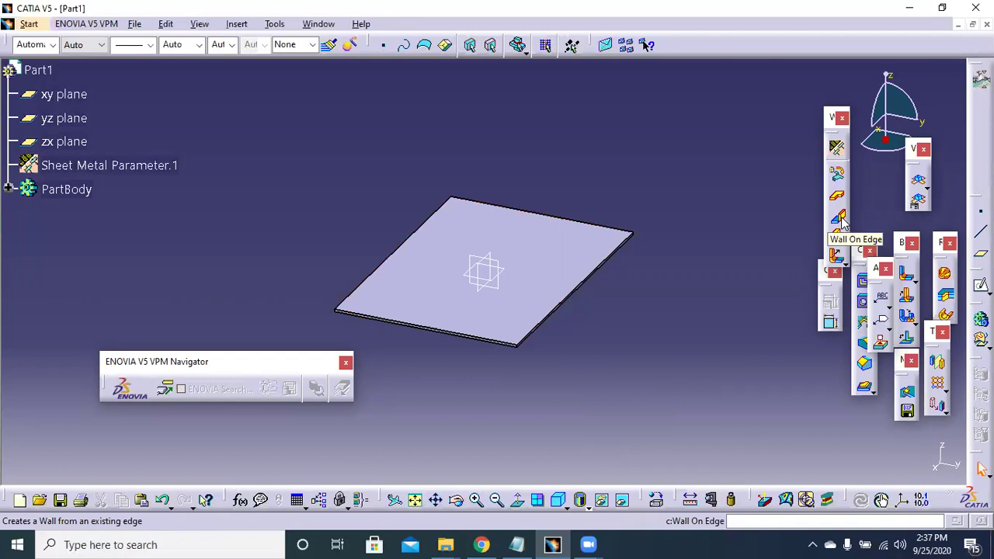
click(839, 218)
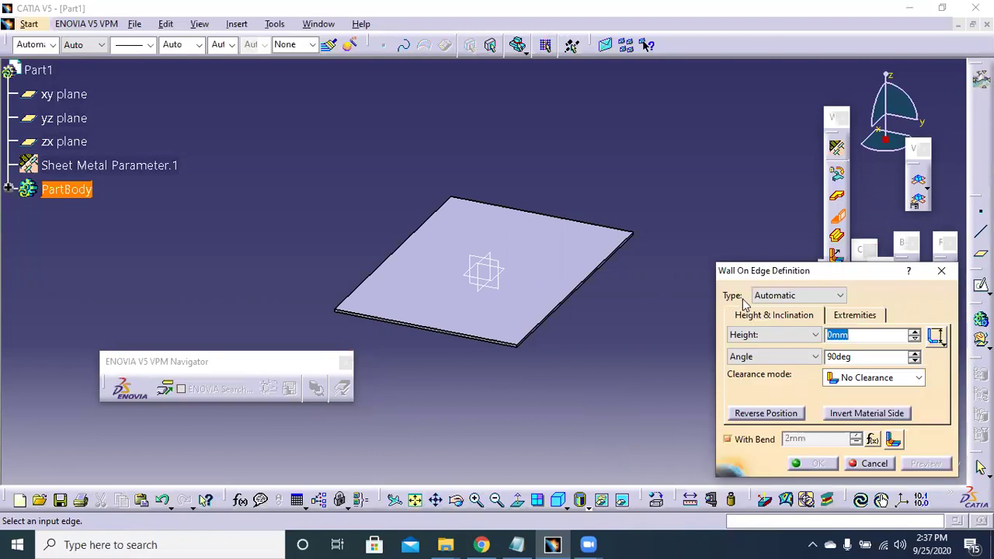
click(787, 299)
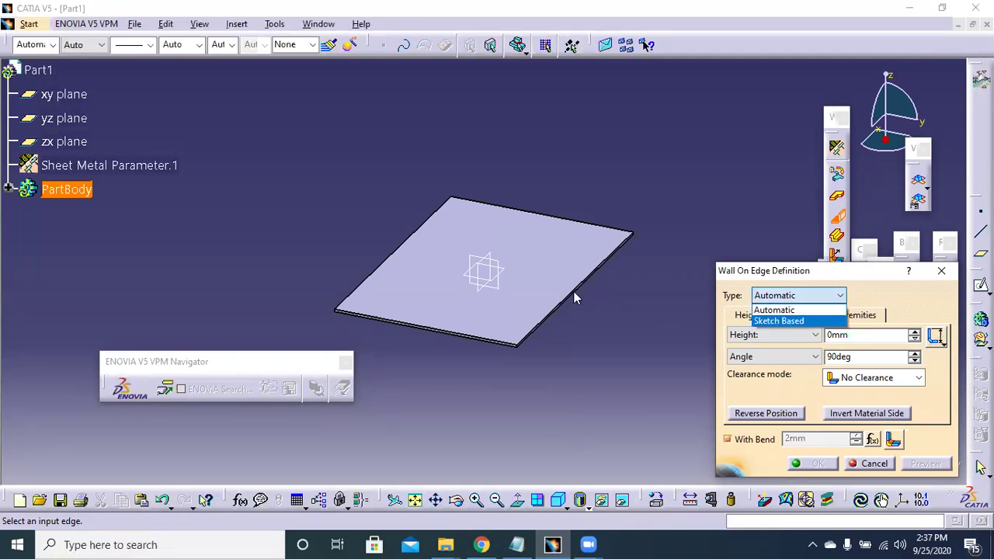
click(777, 310)
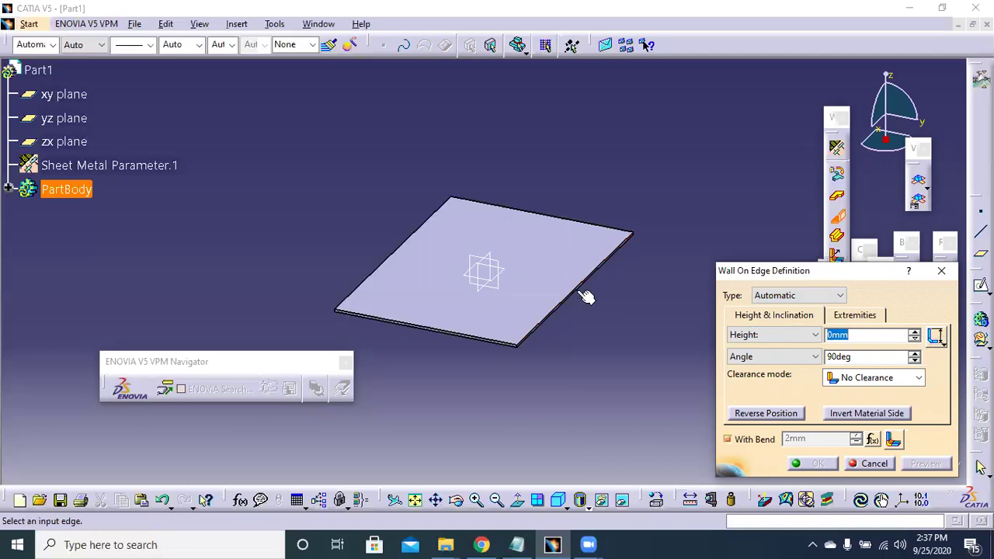
click(575, 290)
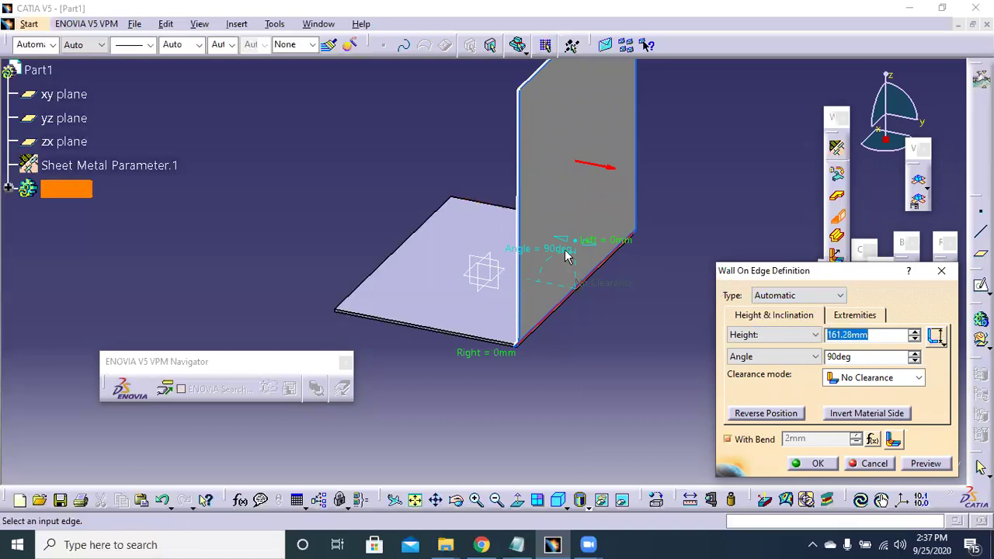
text(1)
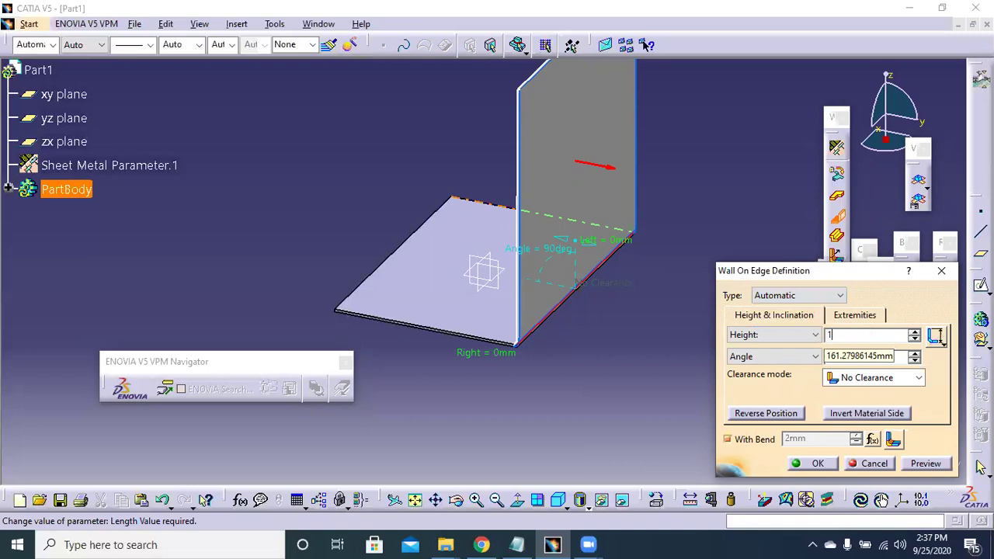
text(00)
click(925, 464)
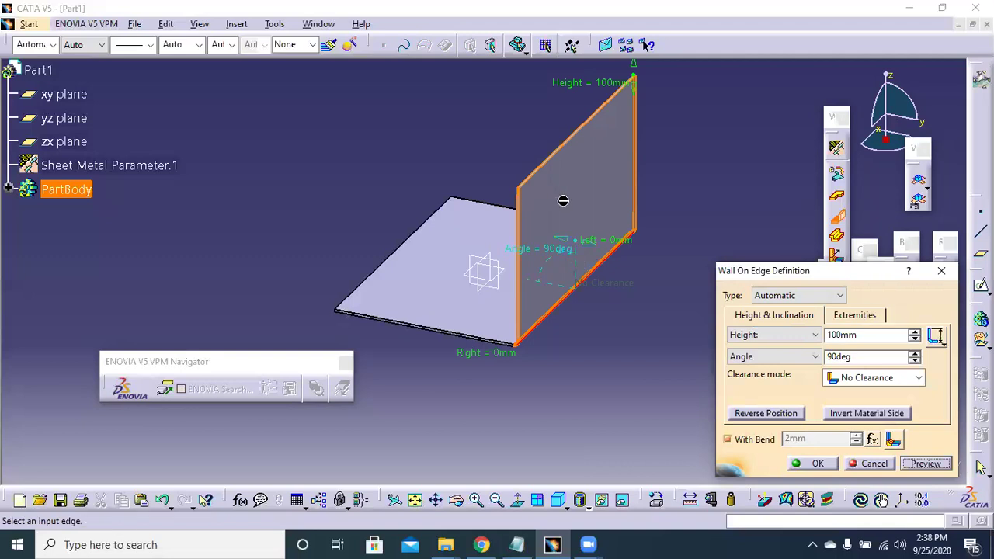
Step: Try an angle of 130 degrees for the wall on edge and preview it
click(873, 355)
drag(873, 355, 673, 343)
text(1)
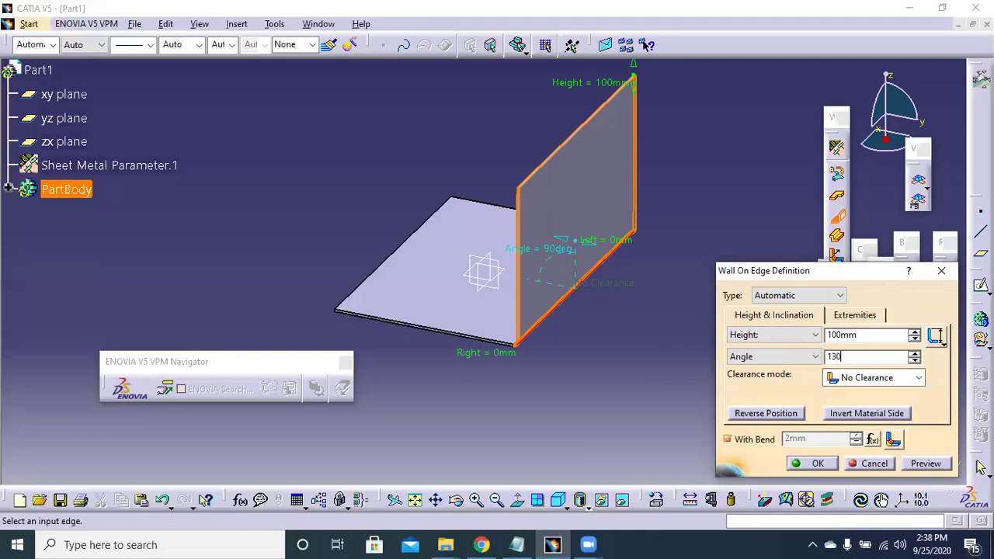
text(30)
click(925, 464)
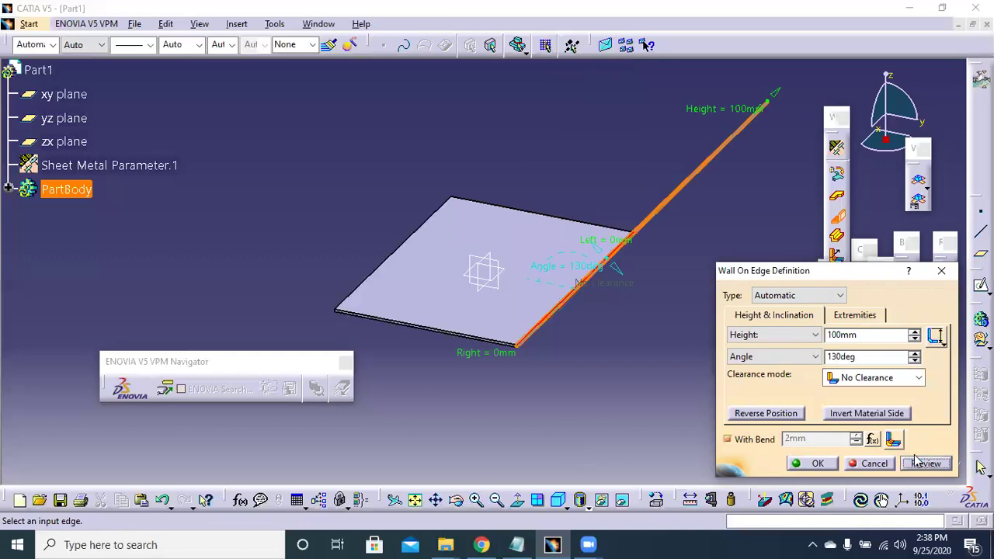
middle_drag(571, 365, 542, 373)
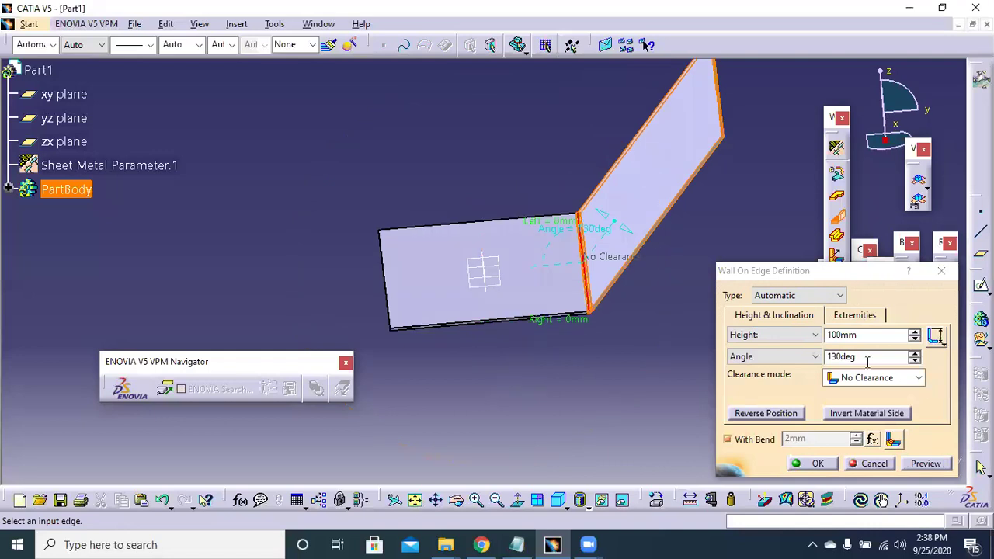
Step: Try an angle of 30 degrees for the wall on edge and preview it
double_click(843, 357)
text(30)
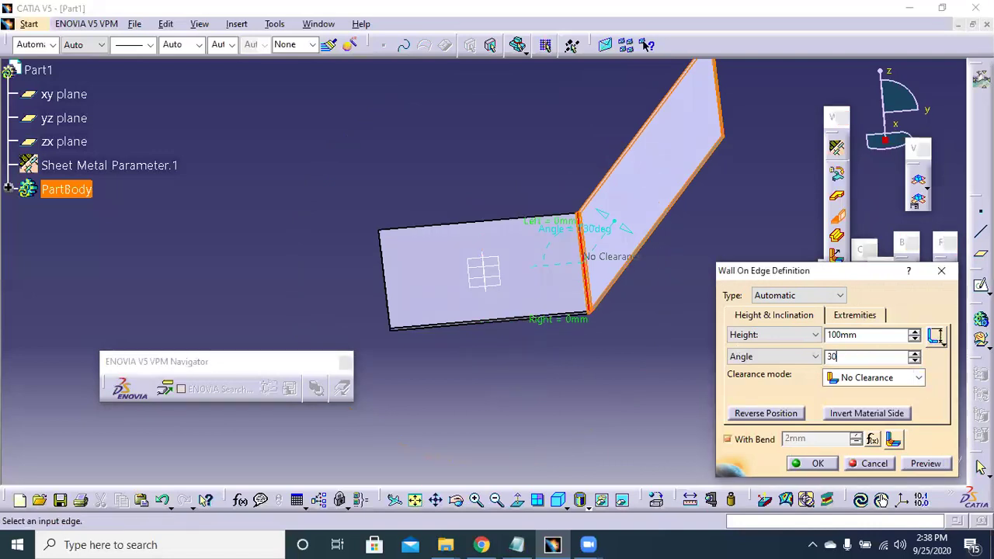
click(916, 464)
middle_drag(416, 237, 400, 247)
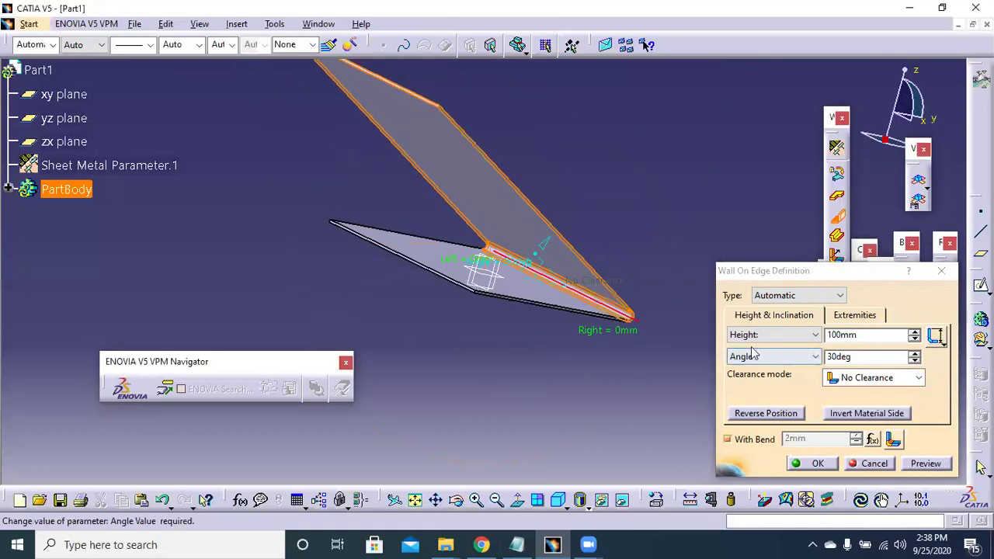
Step: Set the angle of the wall on edge to 90 degrees and preview it
double_click(841, 356)
text(90)
click(932, 466)
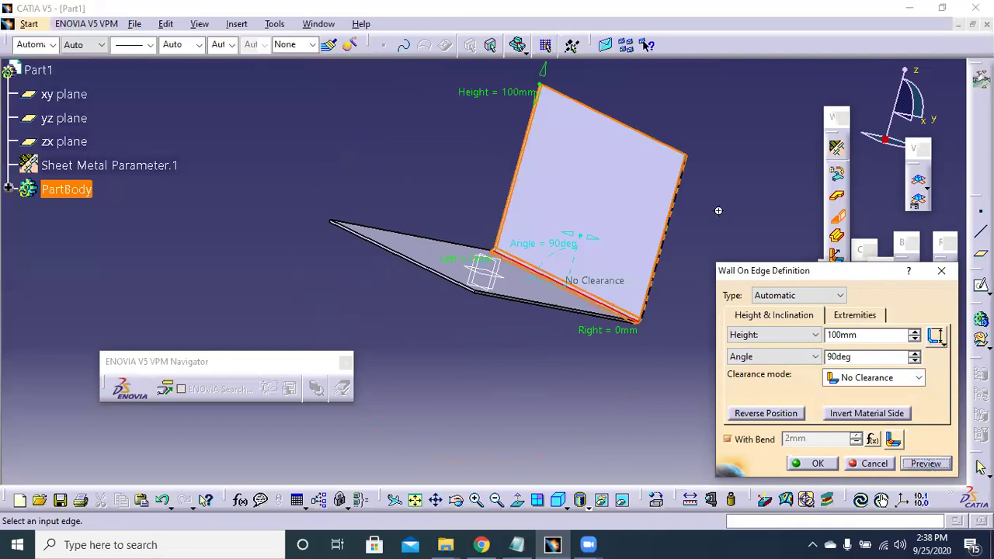
middle_drag(719, 211, 651, 362)
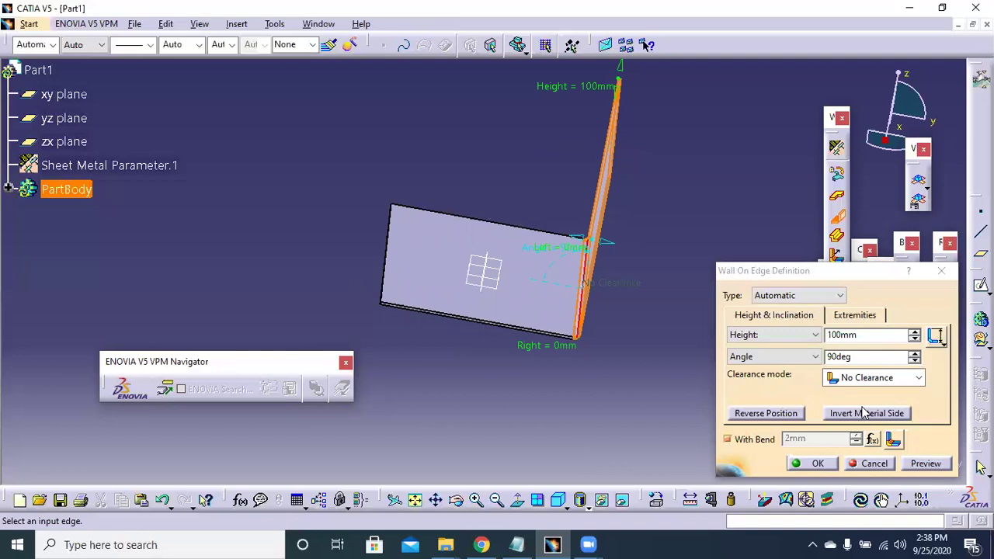
Step: Review the clearance modes, keep No Clearance at first, and switch the wall on edge to Monodirectional clearance
click(864, 381)
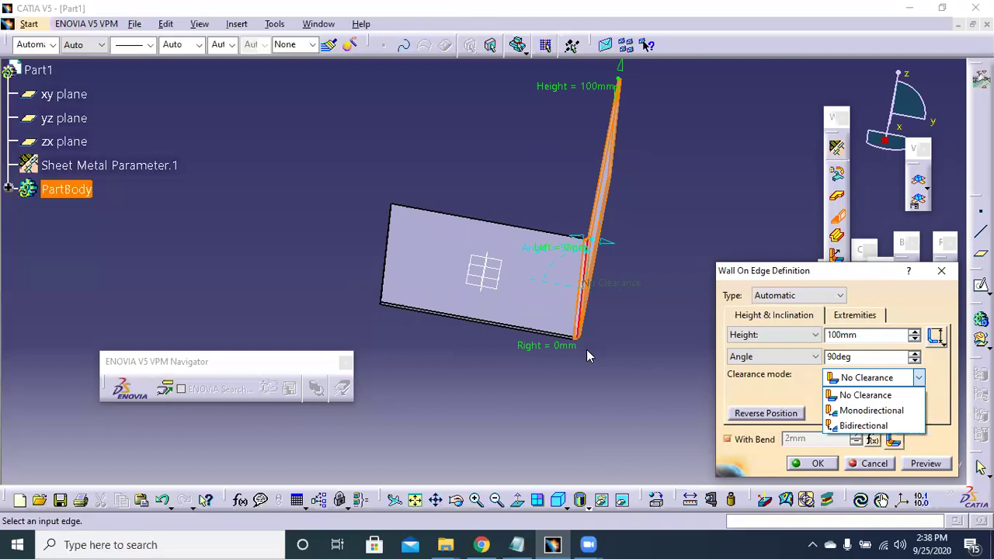
click(857, 395)
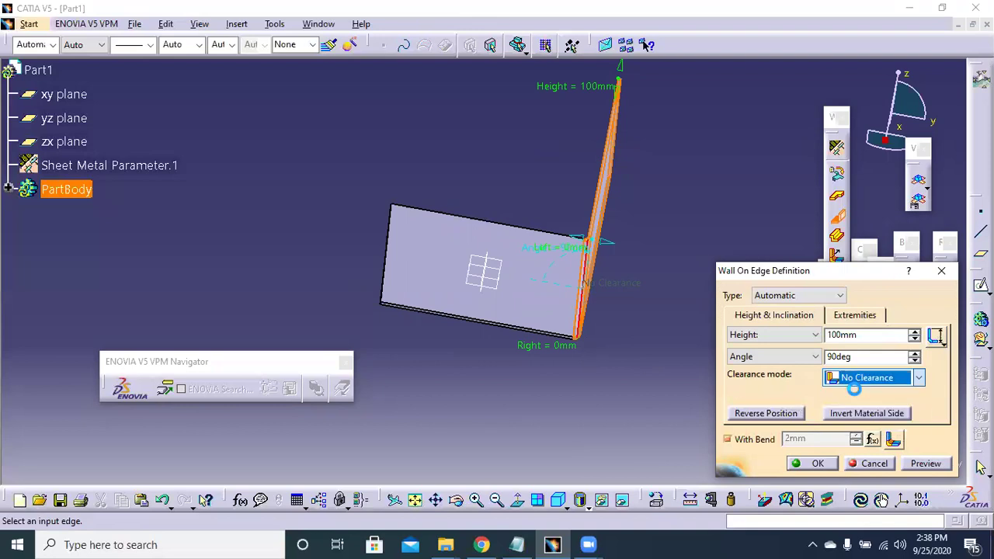
click(850, 376)
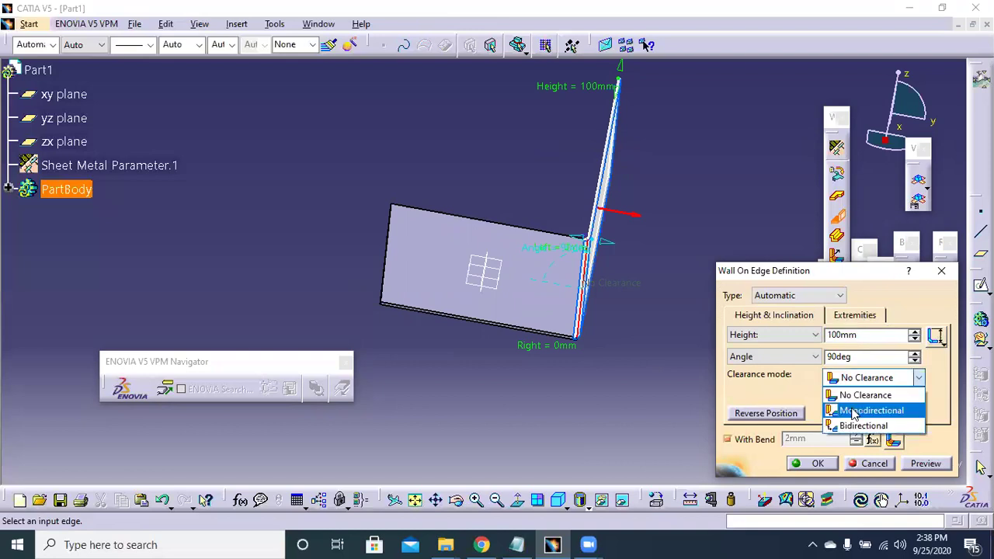
click(851, 408)
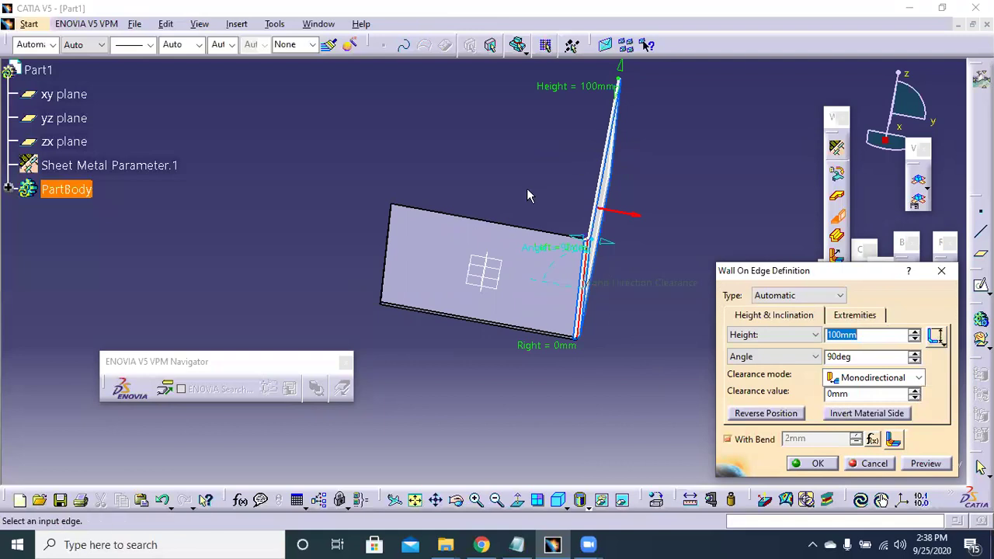
Step: Try a monodirectional clearance value of 14 mm and reduce it to 8 mm
click(914, 393)
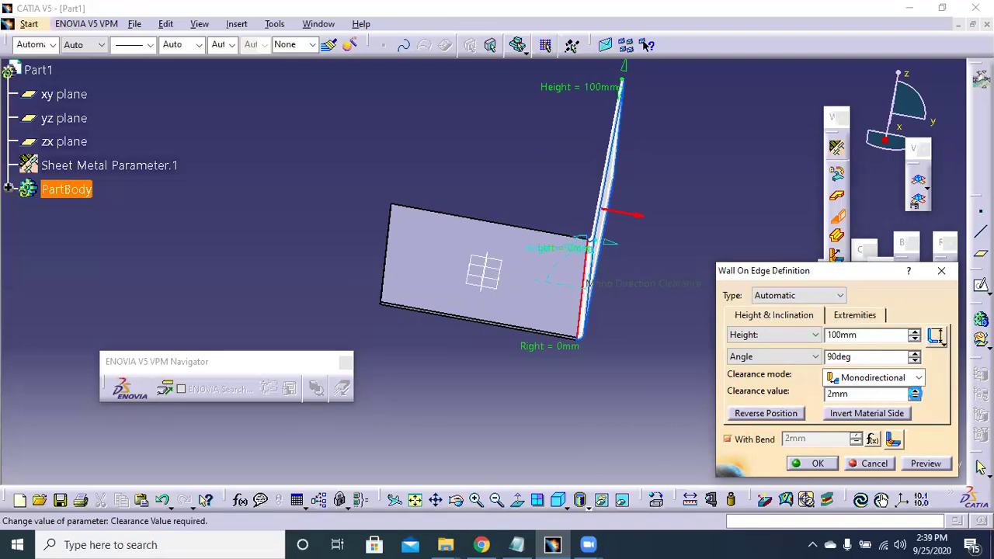
click(915, 393)
click(915, 393)
click(916, 394)
click(916, 394)
click(916, 394)
click(916, 395)
click(917, 395)
click(917, 395)
click(917, 395)
click(918, 396)
click(917, 395)
click(917, 396)
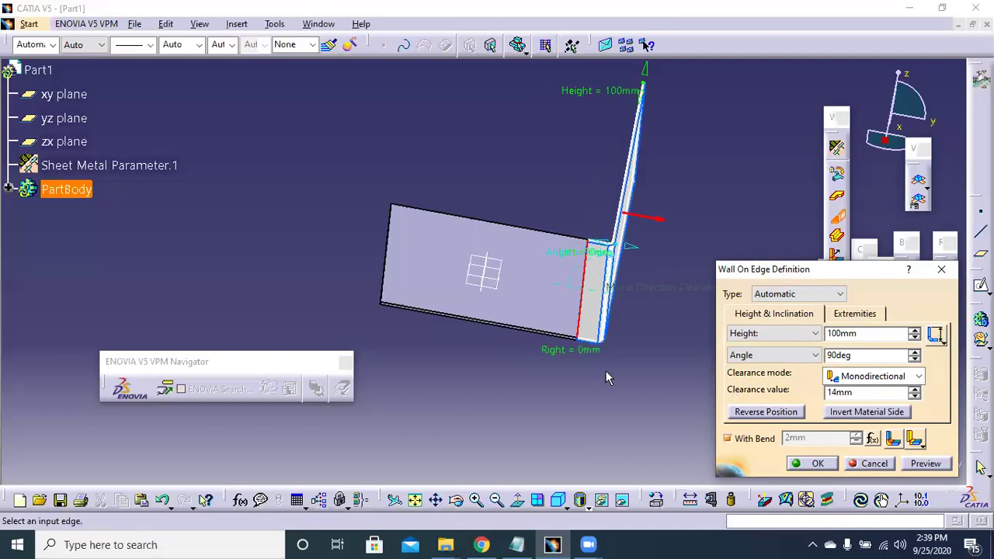
click(916, 397)
click(915, 397)
click(916, 397)
click(916, 396)
Step: Switch the clearance mode to Bidirectional, decline the formula linking it to the bend value, and raise the clearance to 13 mm
click(897, 377)
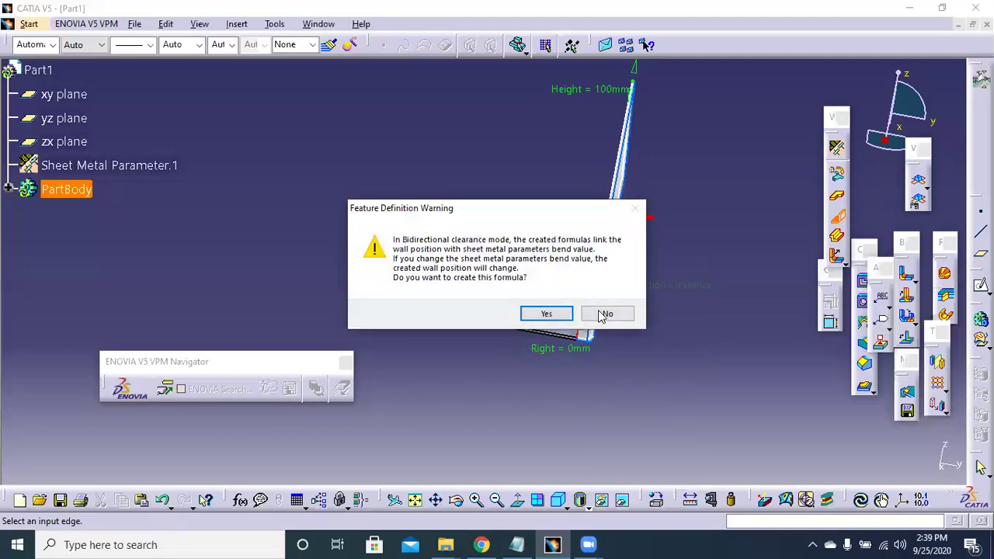
click(605, 314)
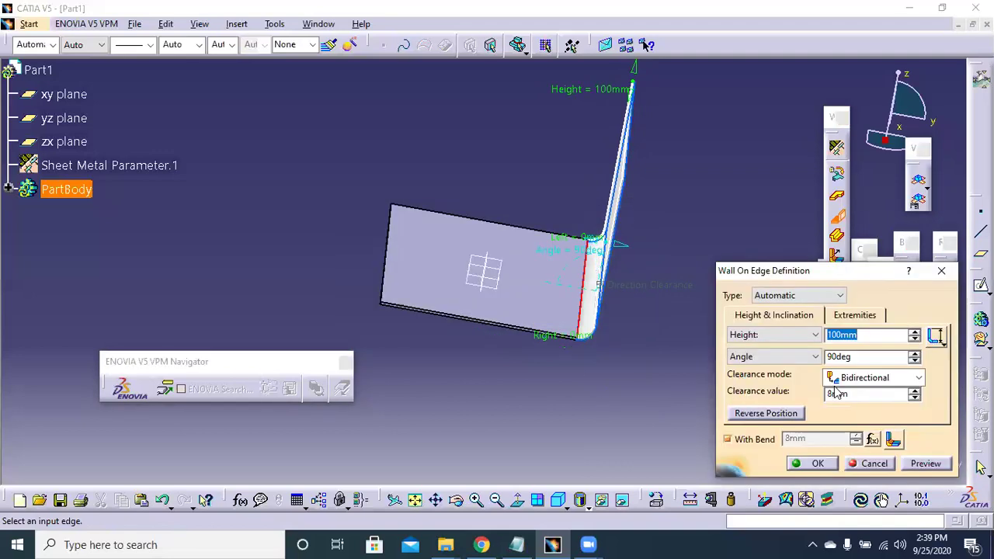
click(915, 393)
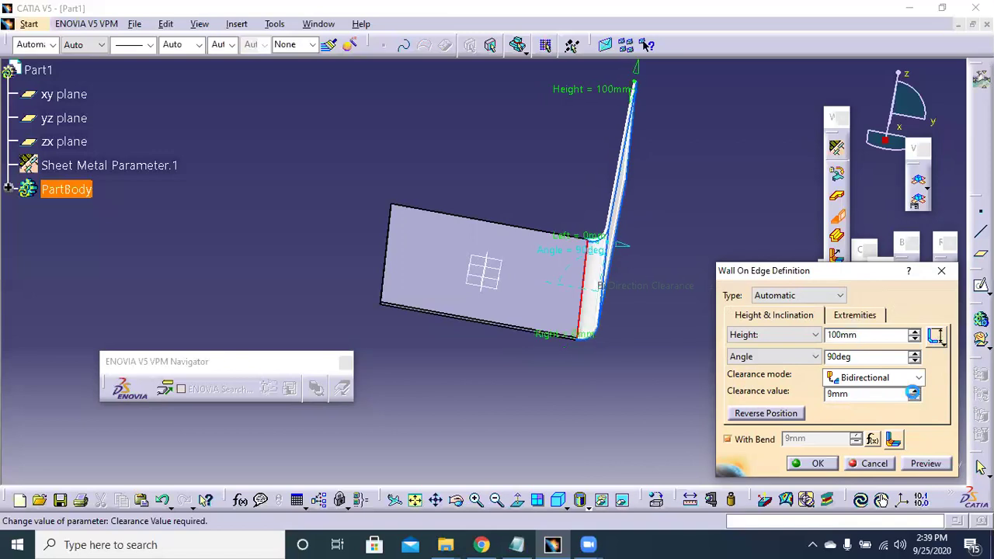
click(914, 393)
click(914, 392)
click(914, 393)
click(914, 392)
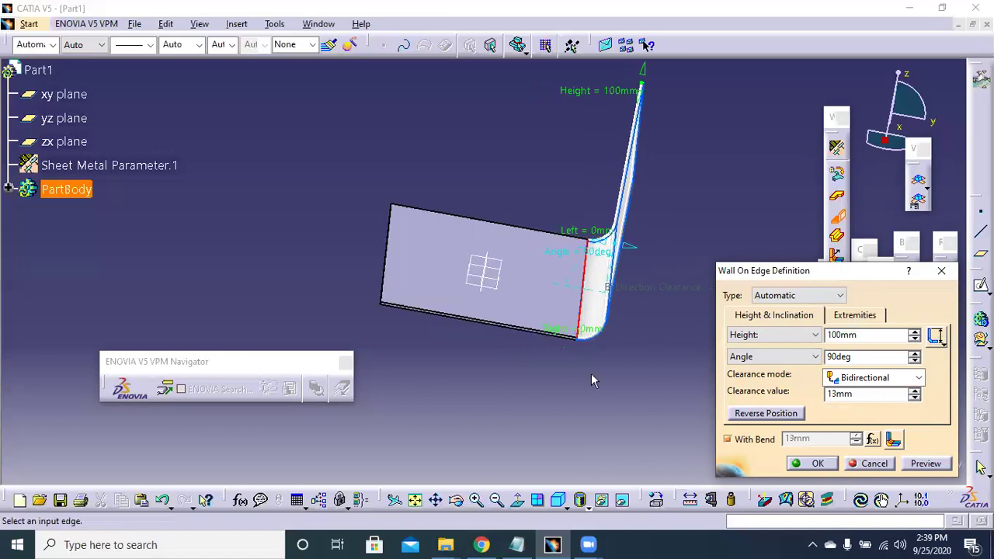
Step: Raise the bidirectional clearance value of the wall on edge to 21 mm
mouse_move(617, 321)
middle_down()
mouse_move(583, 281)
mouse_move(601, 310)
middle_up()
click(914, 391)
click(914, 391)
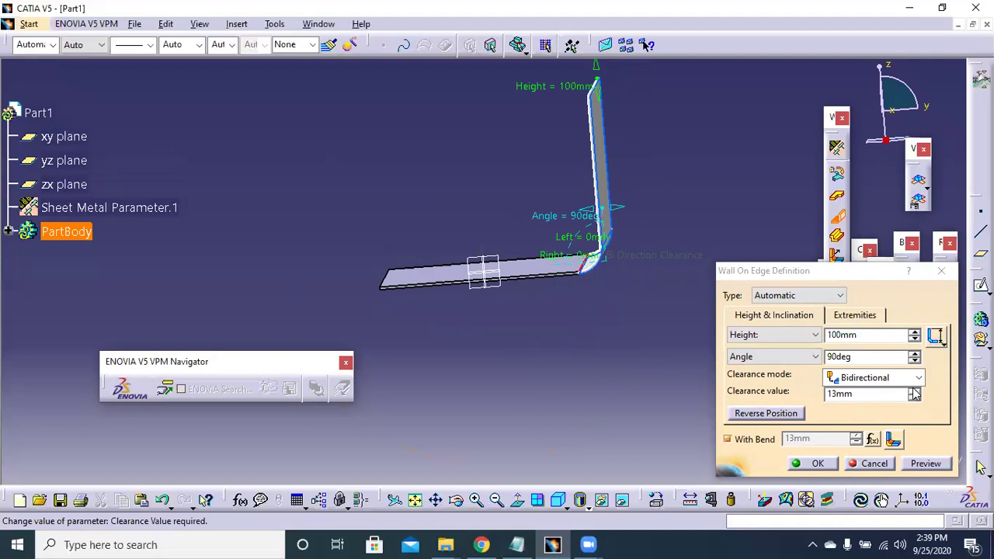
click(914, 392)
click(914, 391)
click(914, 391)
click(914, 391)
click(914, 392)
click(915, 392)
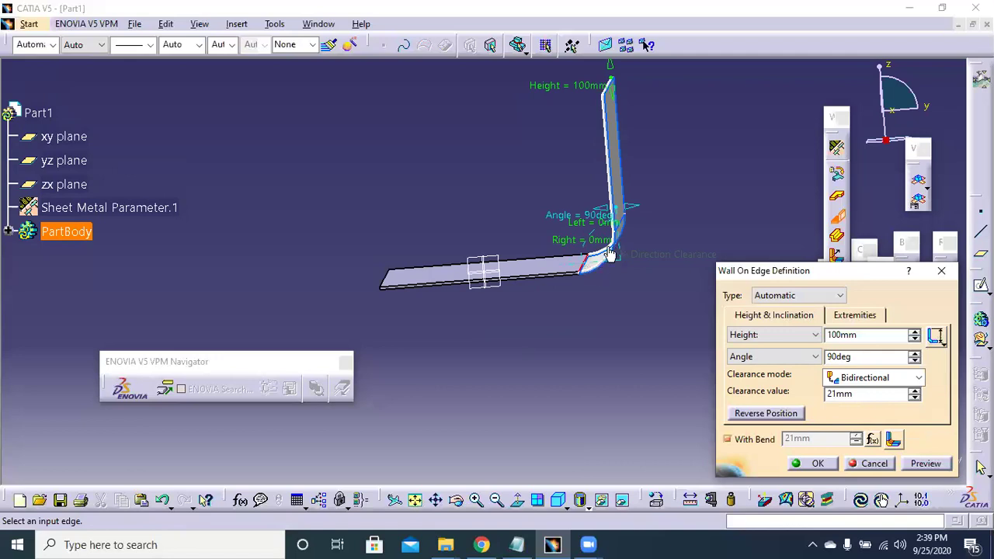
Step: Set the clearance mode of the wall on edge to Monodirectional and inspect the gap between the two walls
click(850, 379)
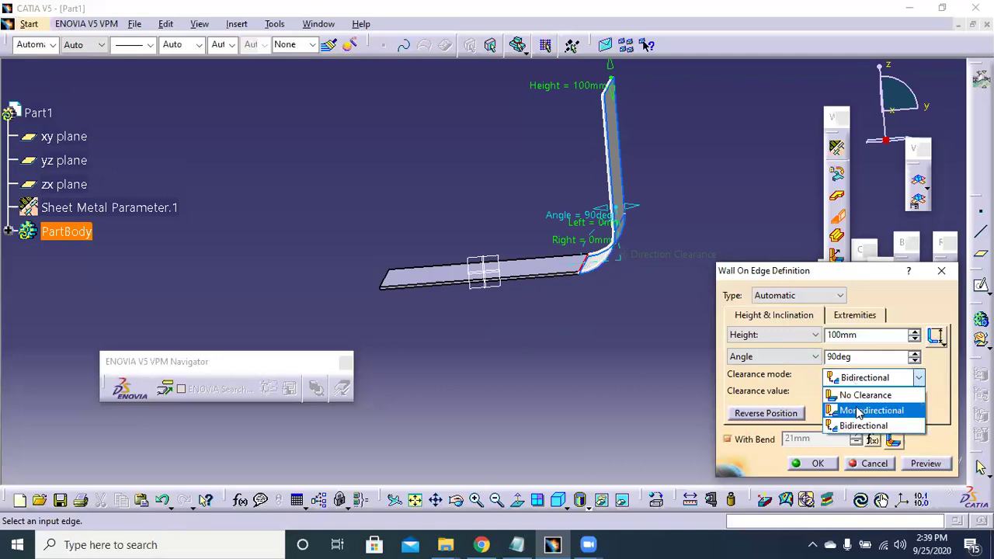
click(859, 412)
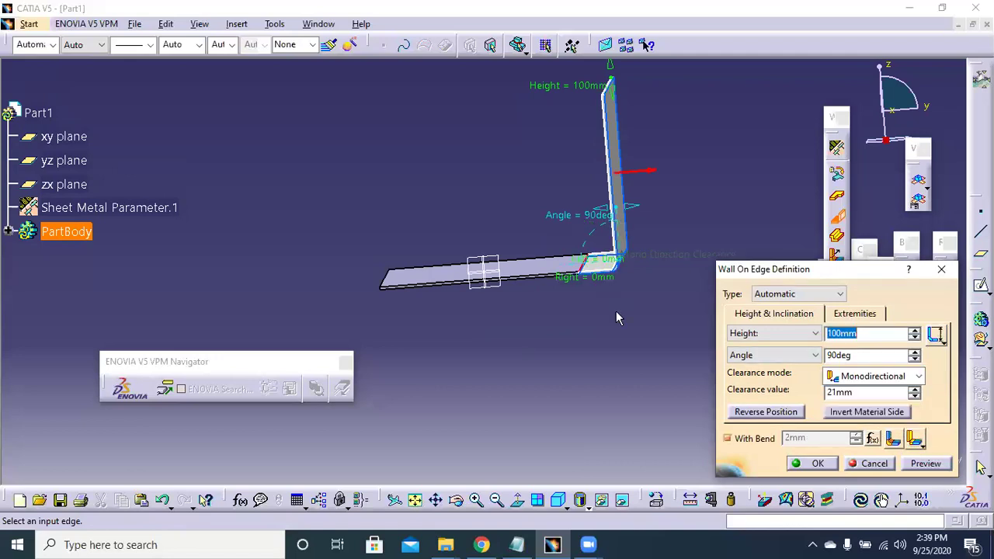
middle_drag(528, 311, 541, 291)
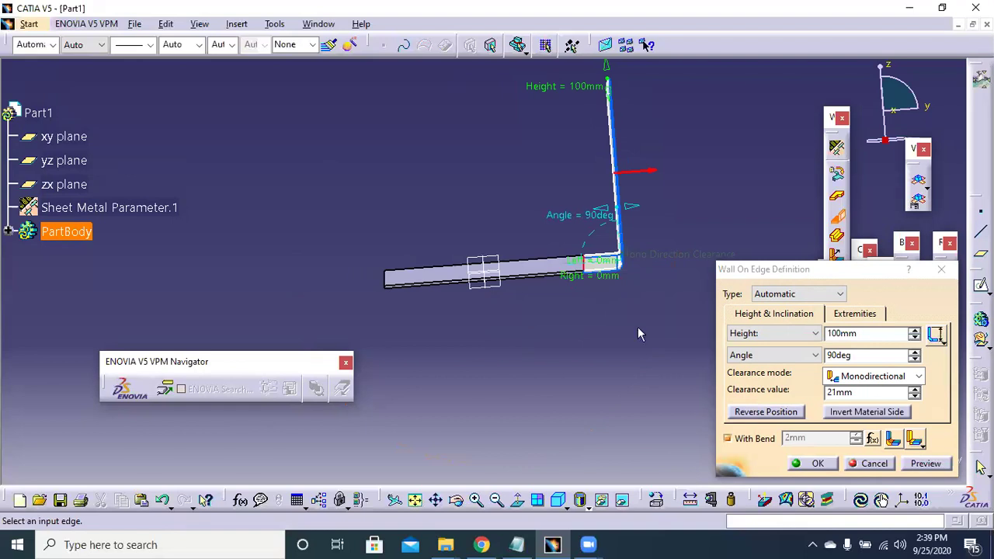
click(886, 378)
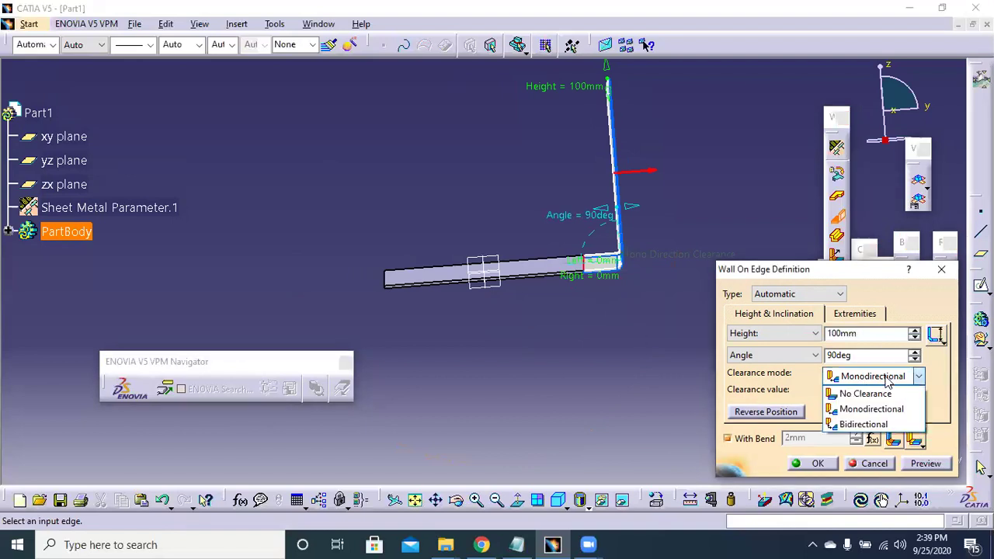
click(635, 423)
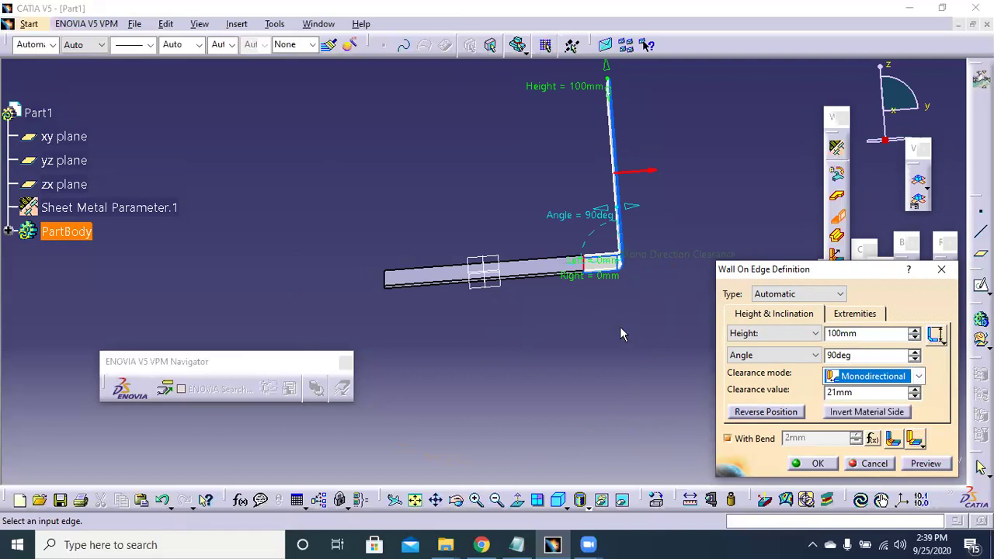
middle_drag(618, 261, 592, 282)
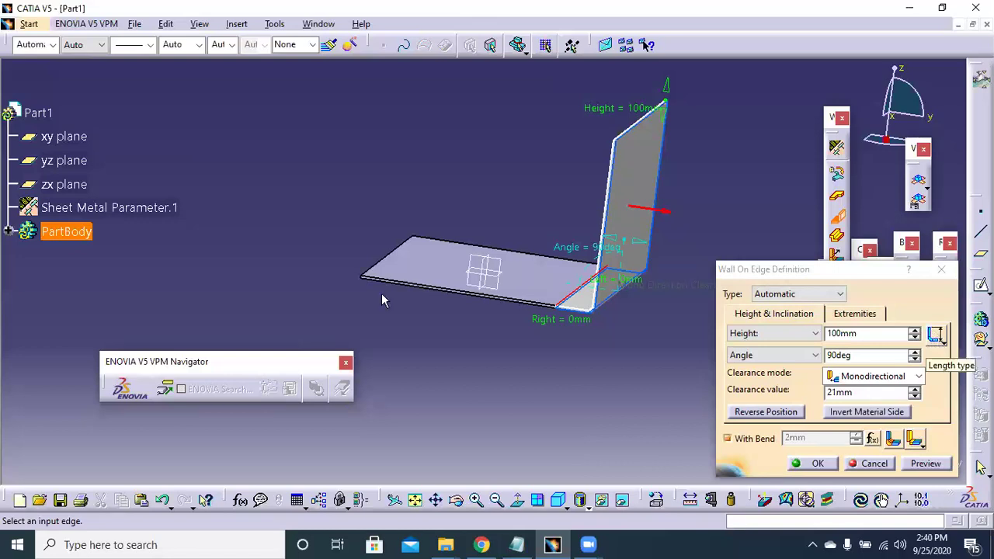
Step: Try the second length type for the wall's height and set it to the third length type
click(937, 336)
click(938, 354)
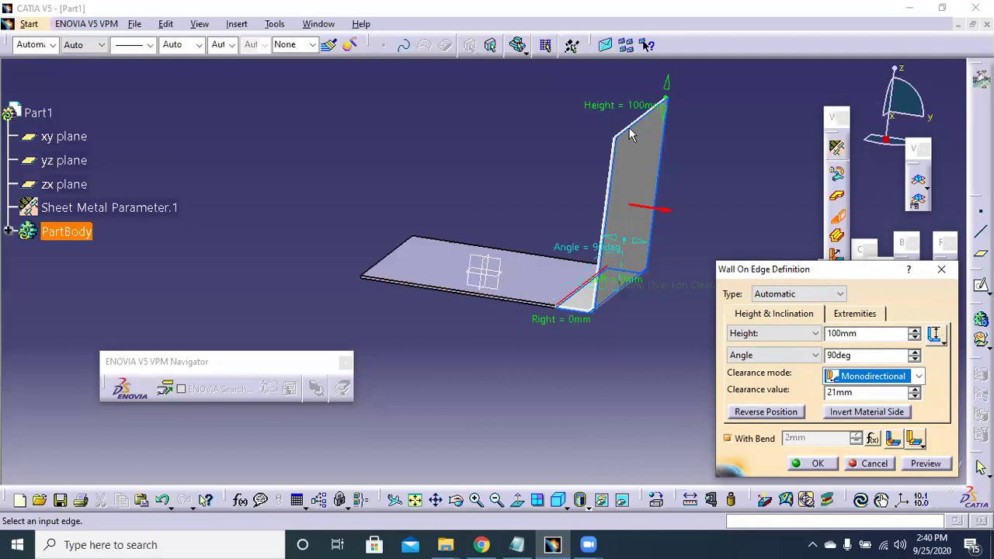
click(937, 335)
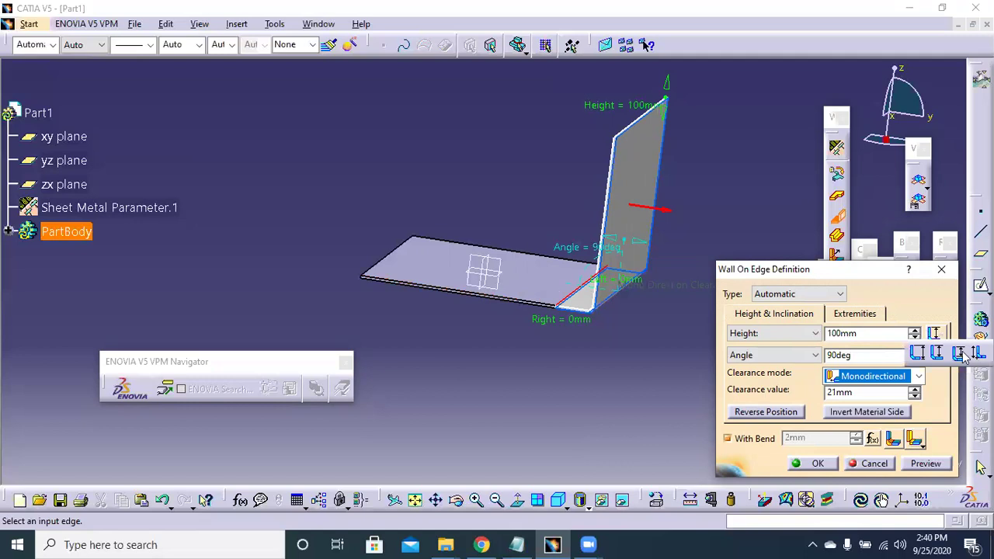
click(960, 354)
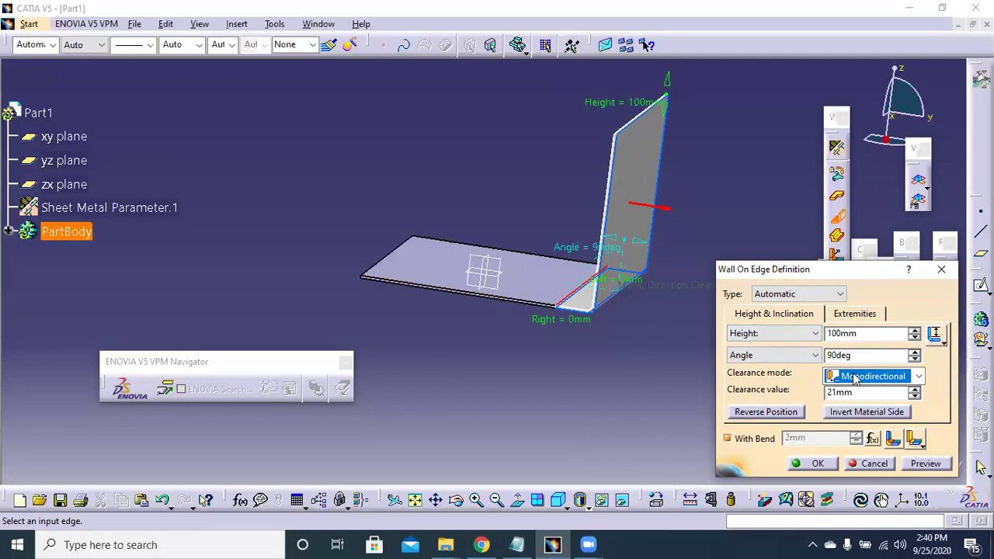
Step: Set the clearance mode of the wall on edge to Bidirectional with a 20 mm clearance, declining the formula linked to the bend value
click(892, 381)
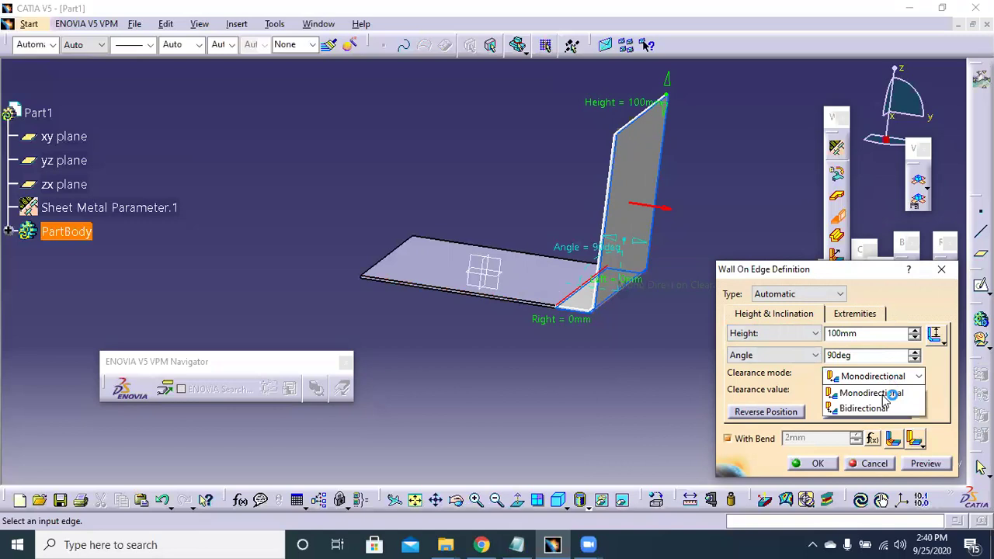
click(858, 406)
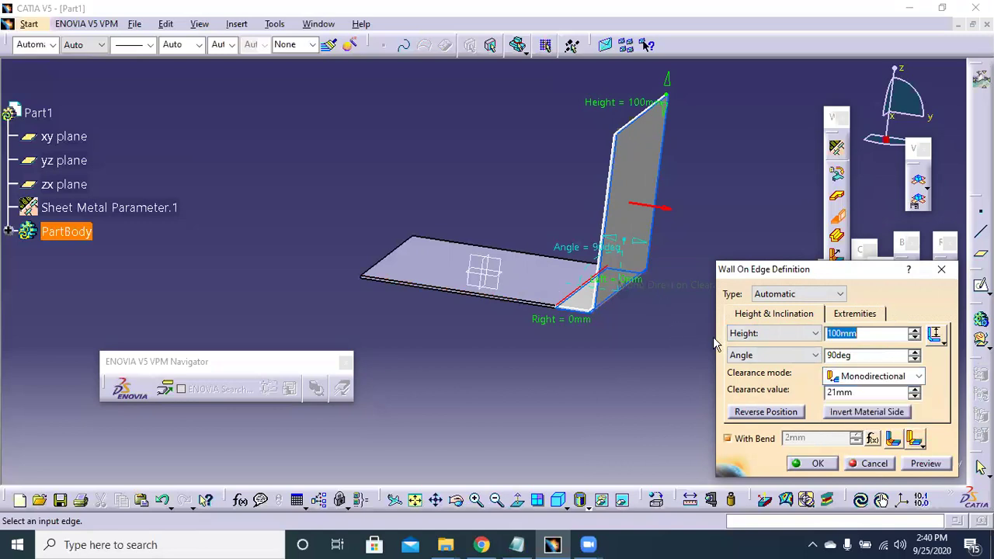
click(915, 396)
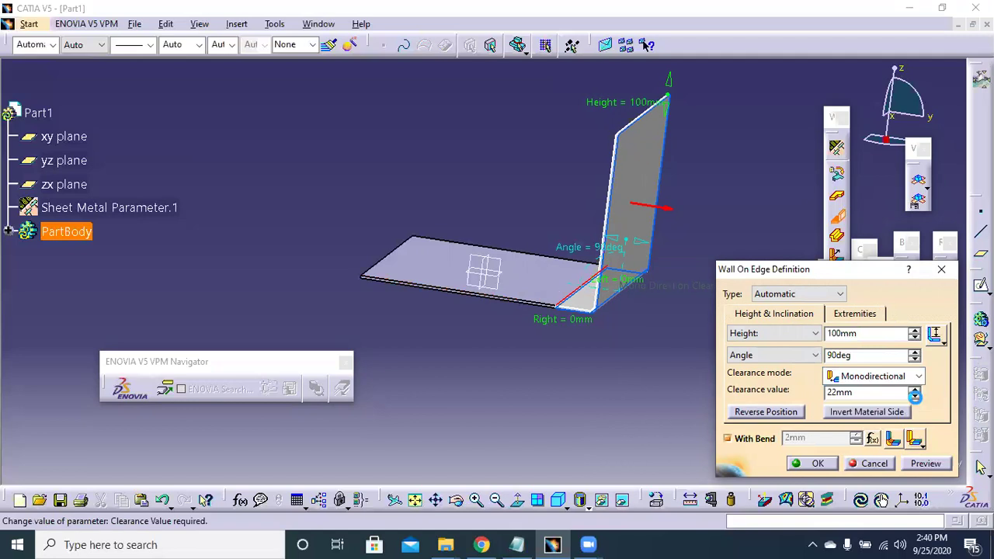
click(908, 373)
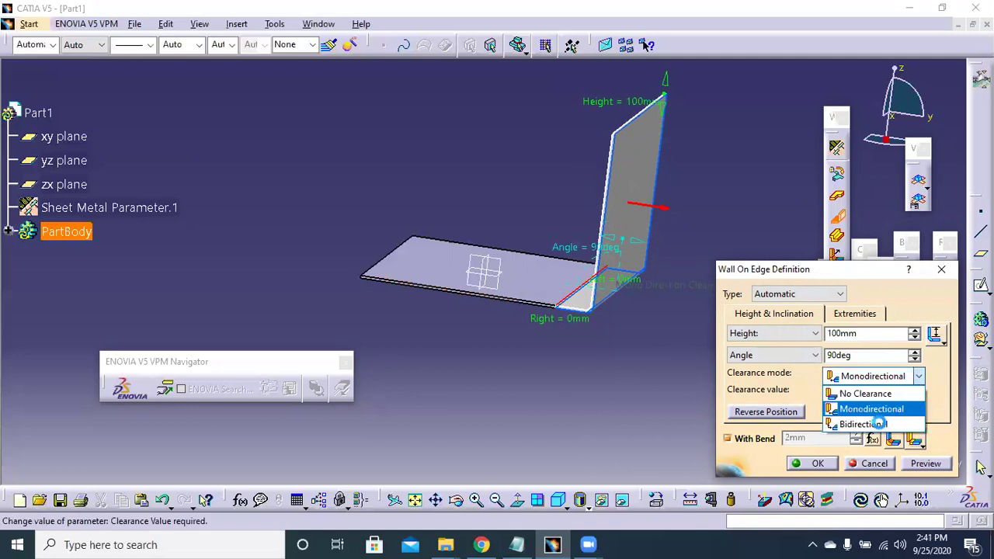
click(862, 423)
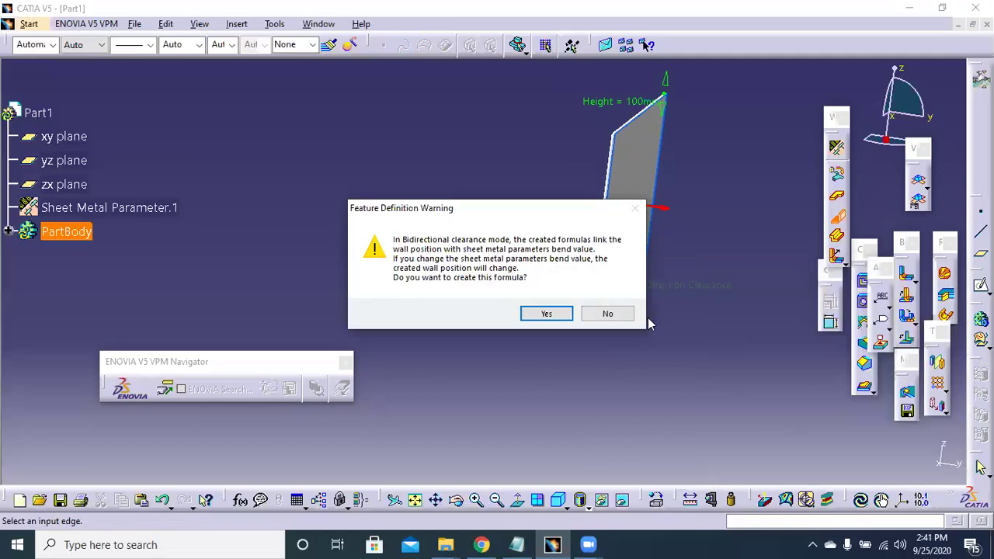
click(604, 314)
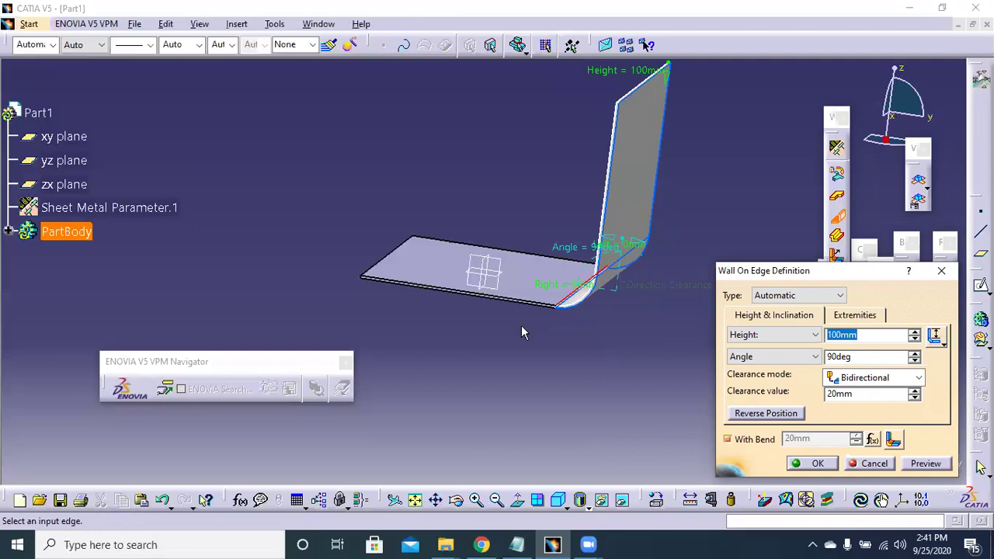
Step: Inspect the bend between the two walls and the length types available for the wall's height
middle_drag(575, 333, 629, 263)
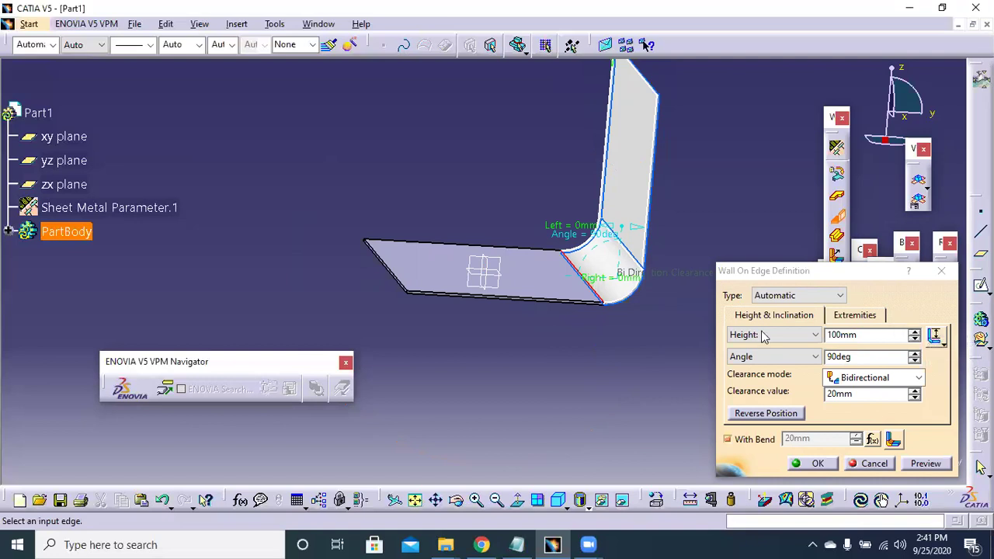
middle_drag(707, 187, 937, 336)
click(937, 335)
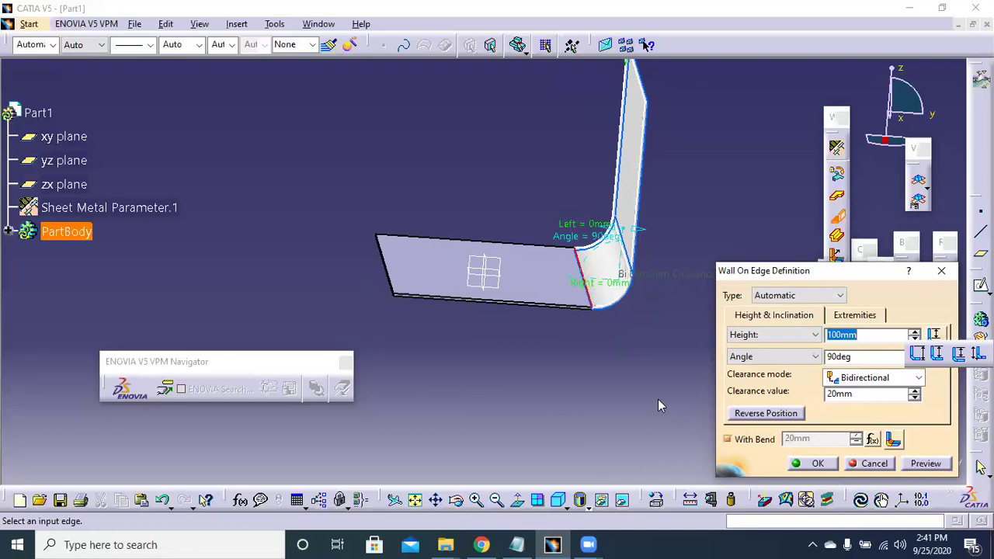
Step: Set the left extremity offset of the wall on edge to -10 mm and preview the result
click(852, 319)
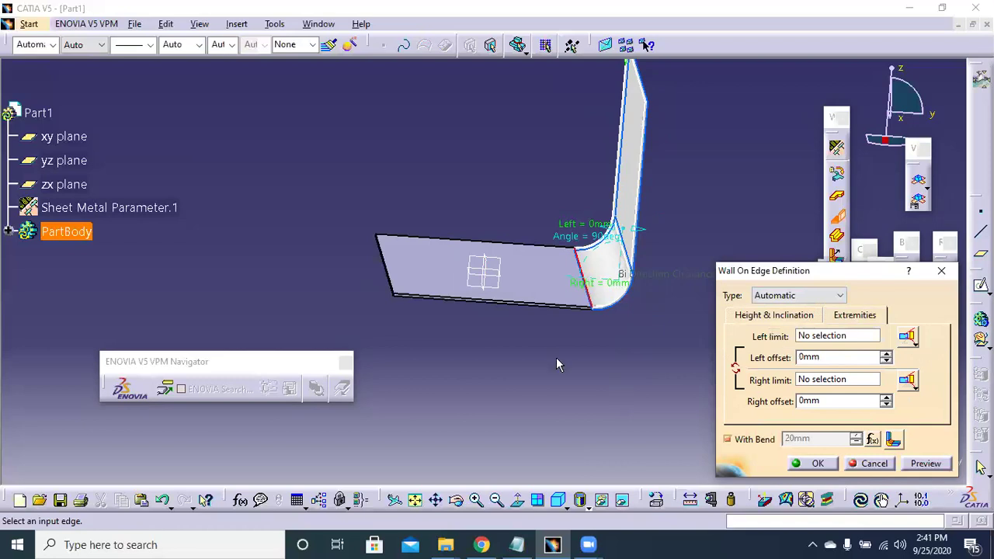
middle_drag(607, 389, 682, 295)
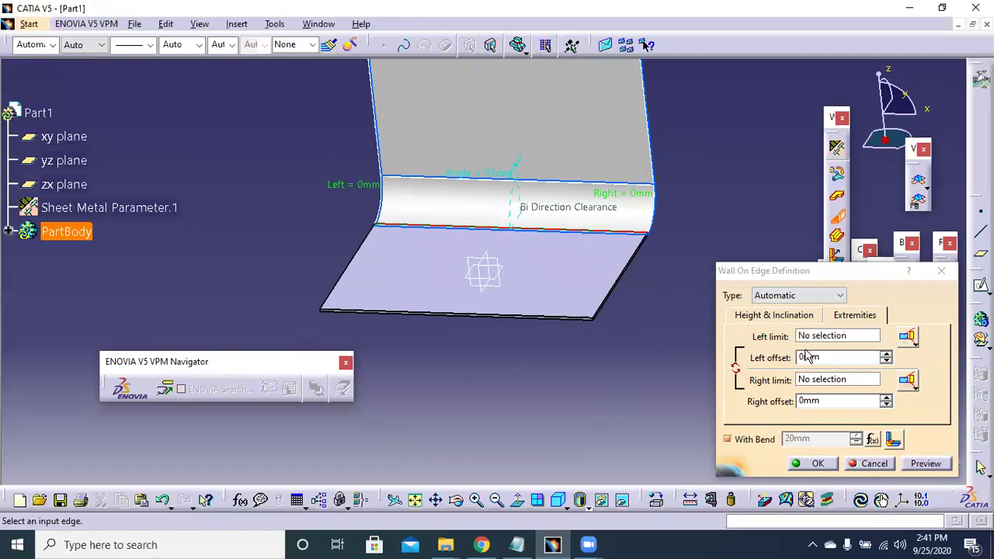
click(828, 356)
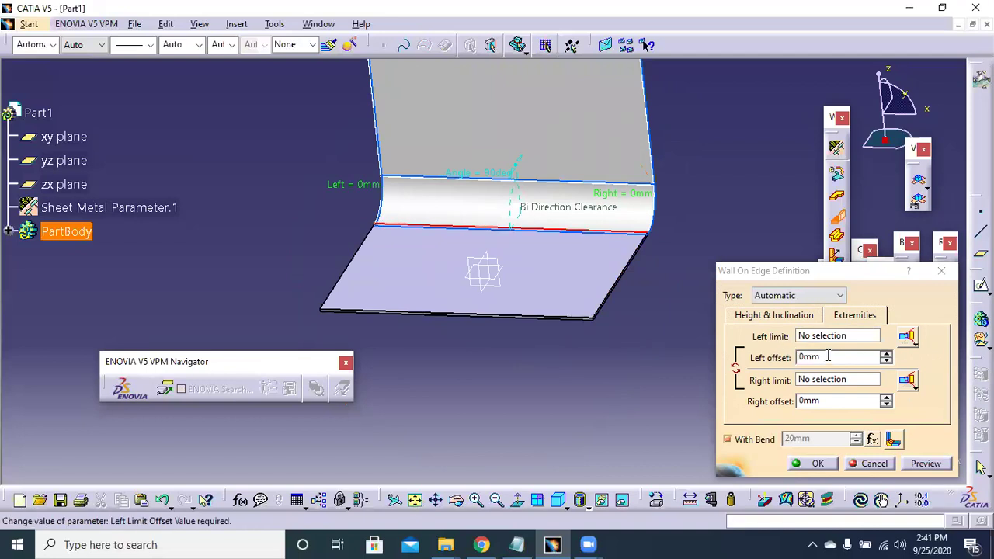
click(744, 365)
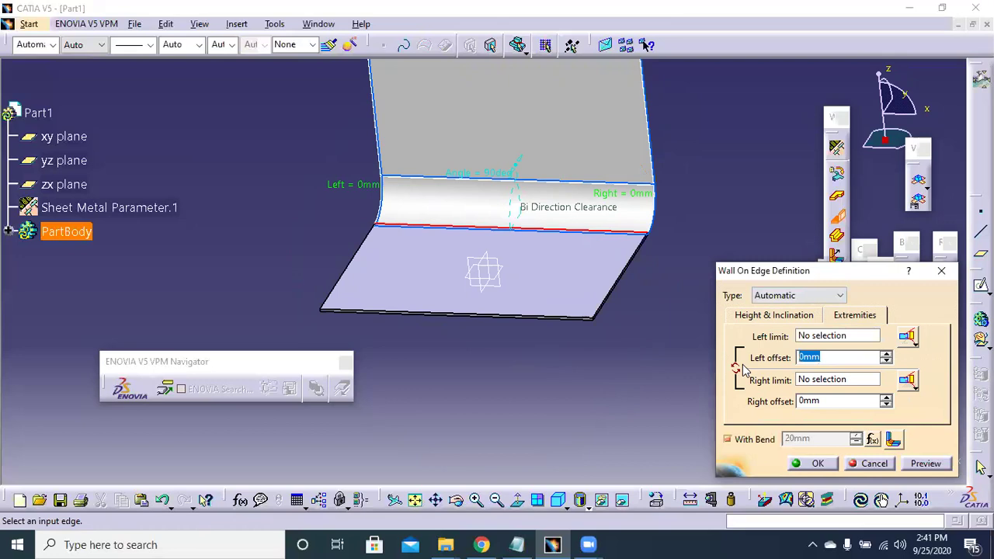
text(-10)
click(926, 463)
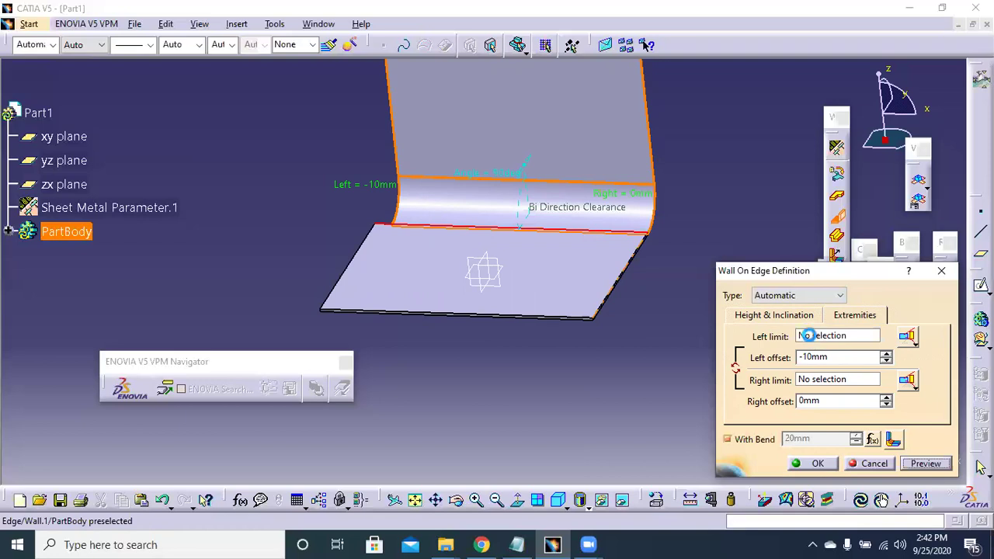
Step: Try limiting the wall's left extremity with a new plane offset from the yz plane, and undo it
click(812, 340)
right_click(812, 340)
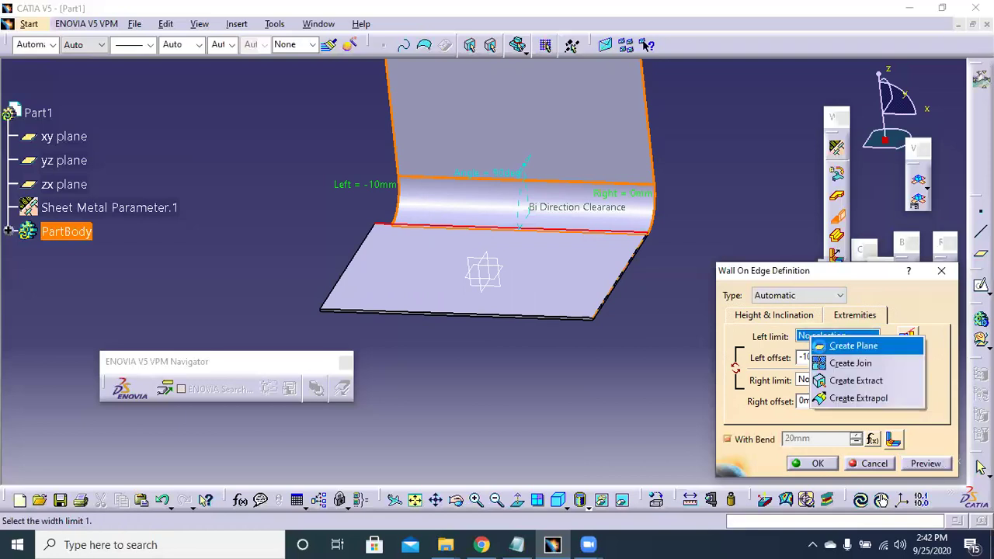
click(821, 347)
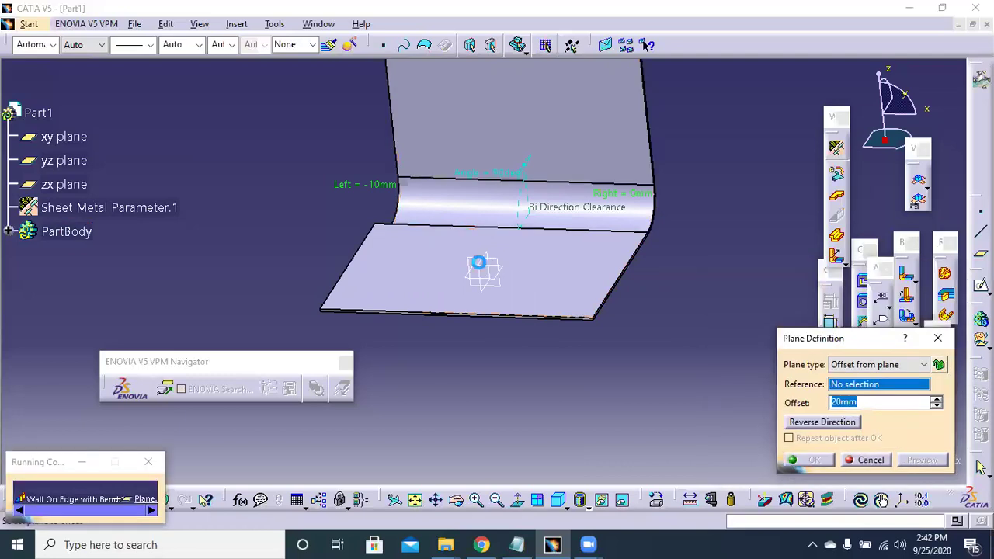
click(518, 265)
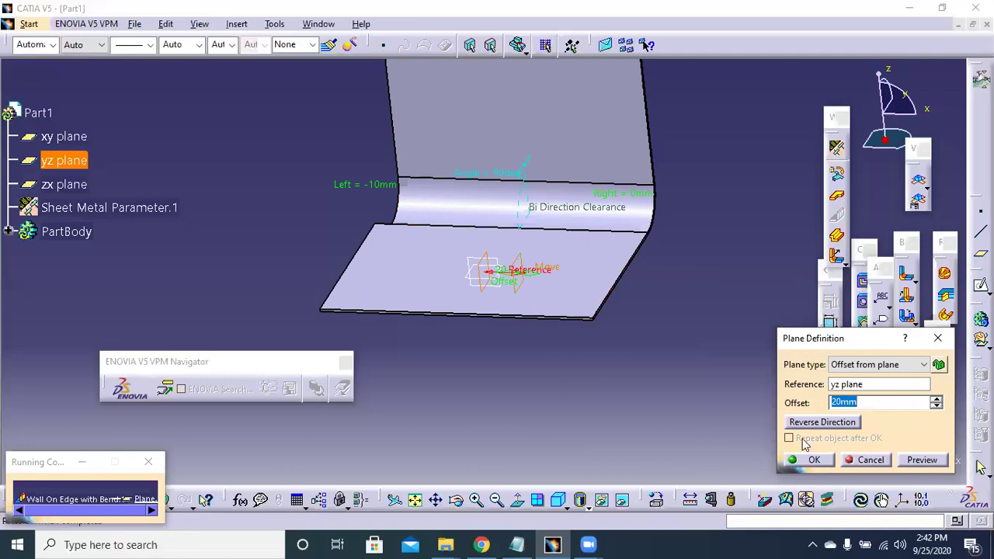
click(812, 460)
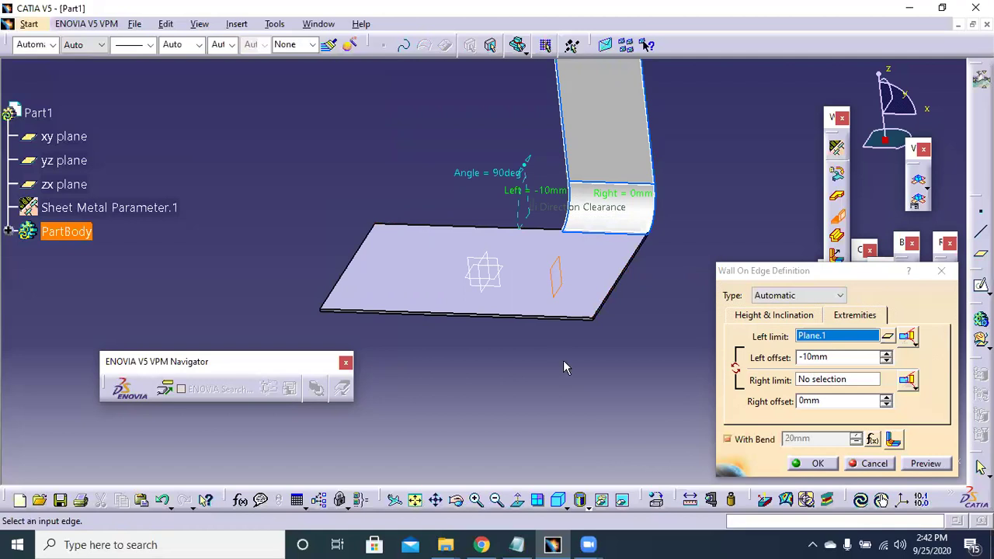
key(Tab)
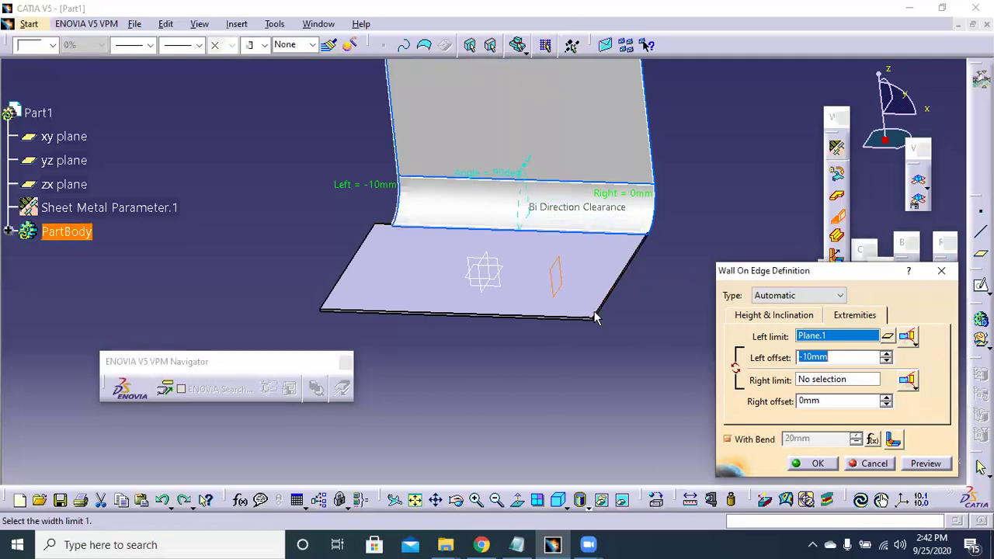
click(617, 369)
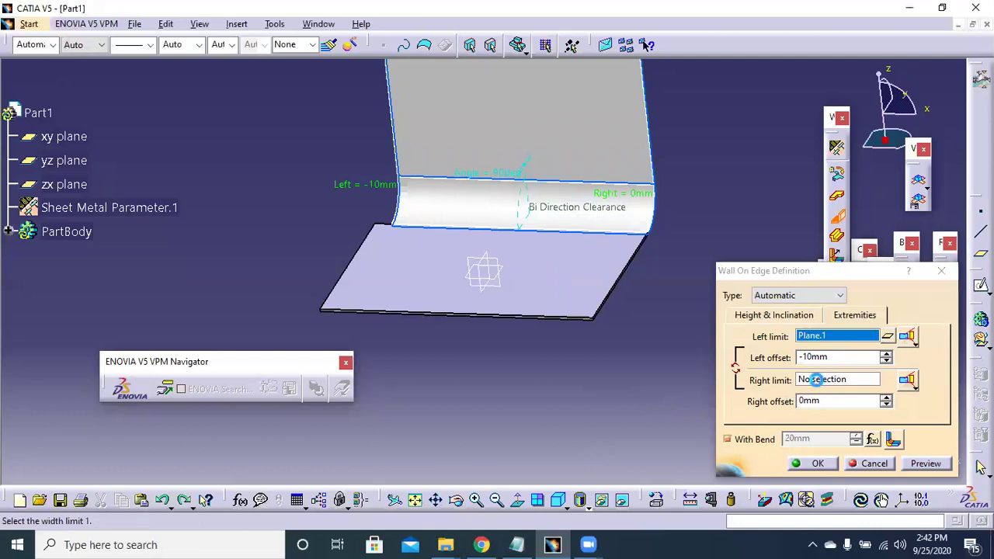
Step: Create a plane offset 40 mm from the yz plane as the right limit of the wall on edge
click(819, 380)
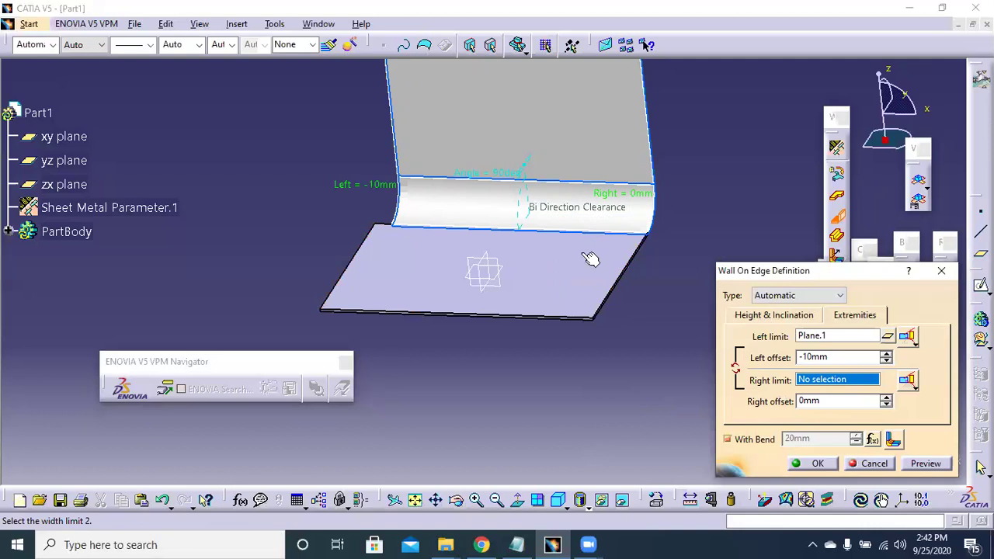
right_click(810, 381)
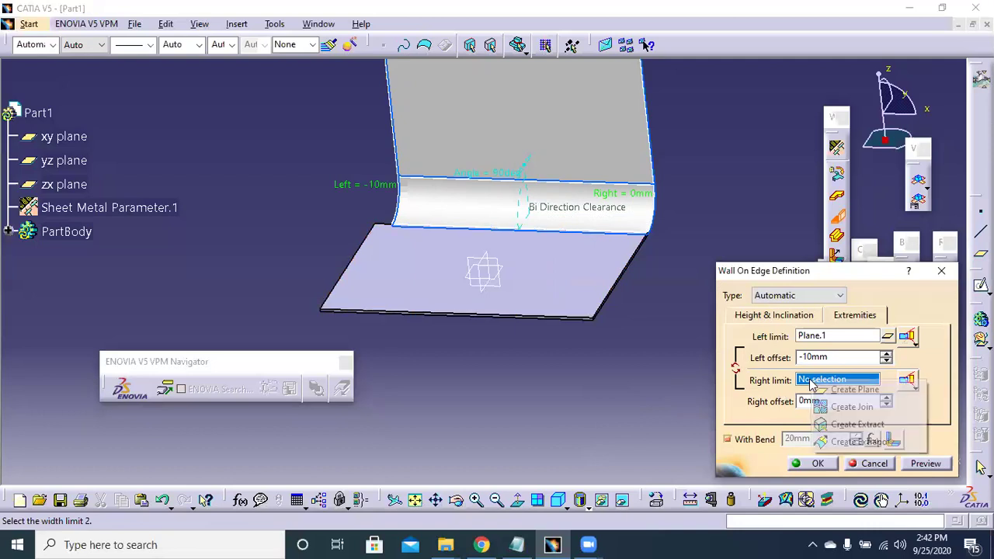
click(854, 389)
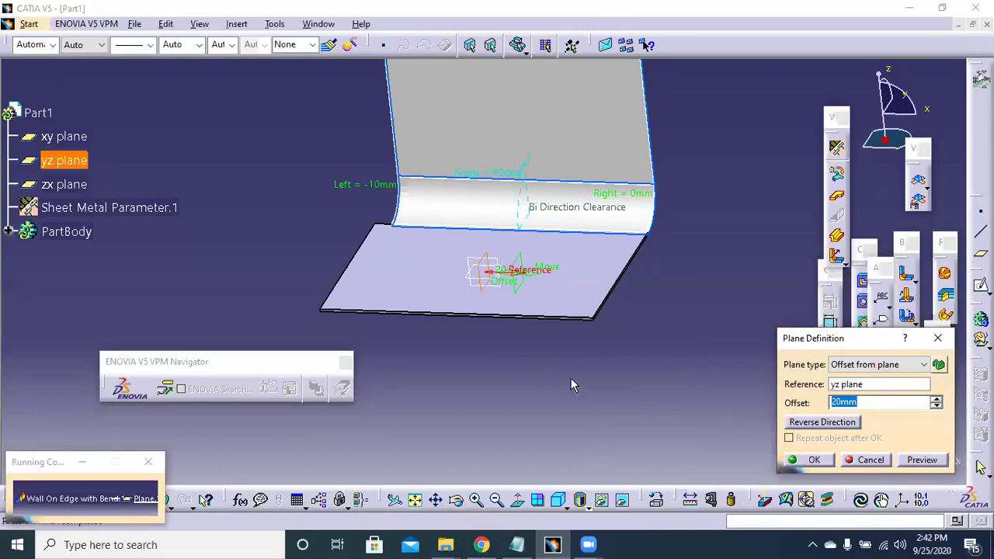
text(40)
click(899, 460)
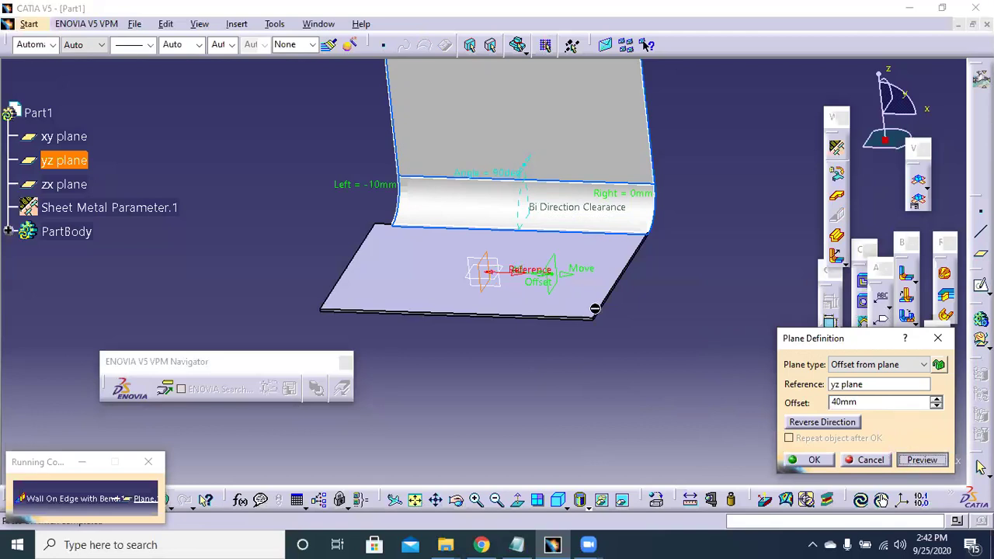
click(553, 265)
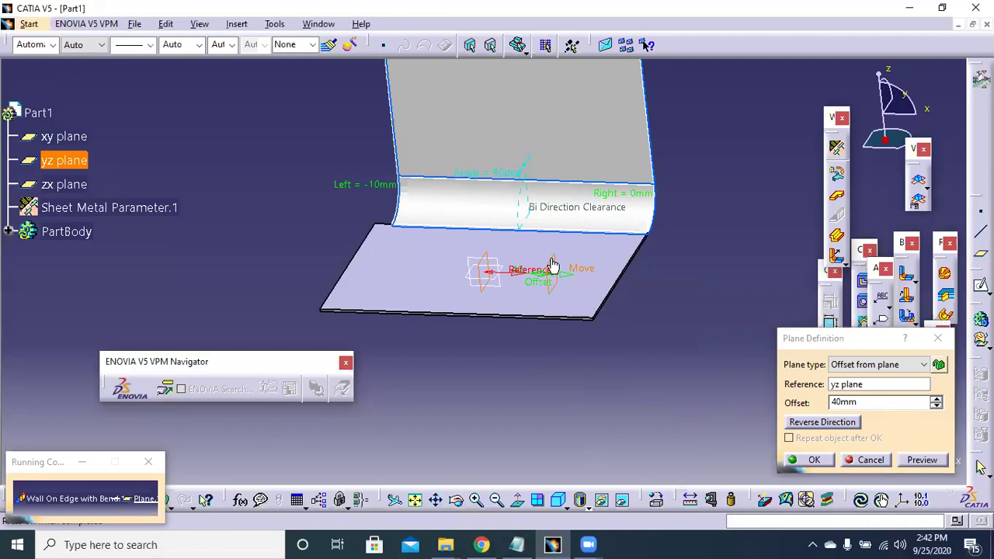
click(814, 460)
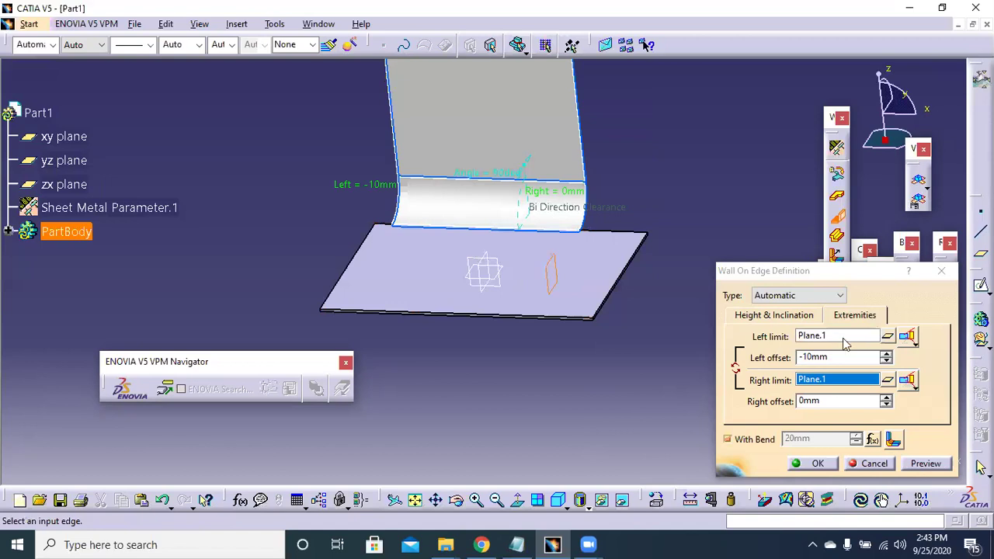
Step: Examine the bend of the wall on edge up close and review its left extremity parameters
click(803, 316)
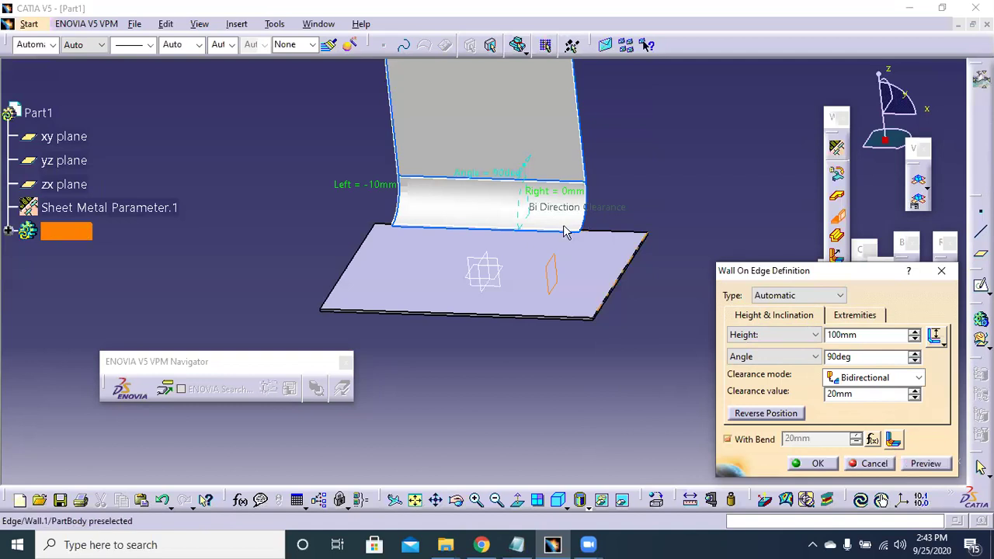
middle_drag(512, 339, 610, 246)
middle_drag(633, 316, 599, 328)
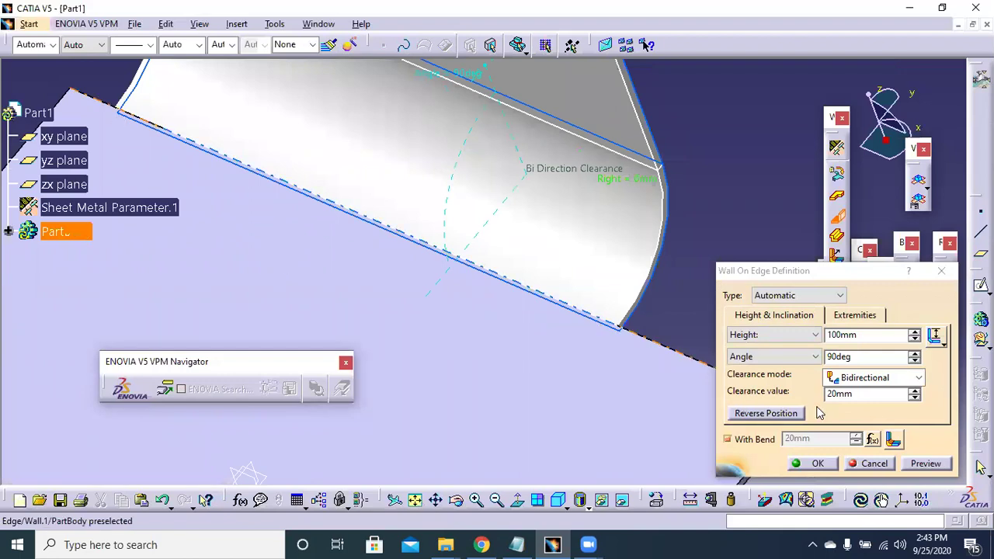
click(893, 439)
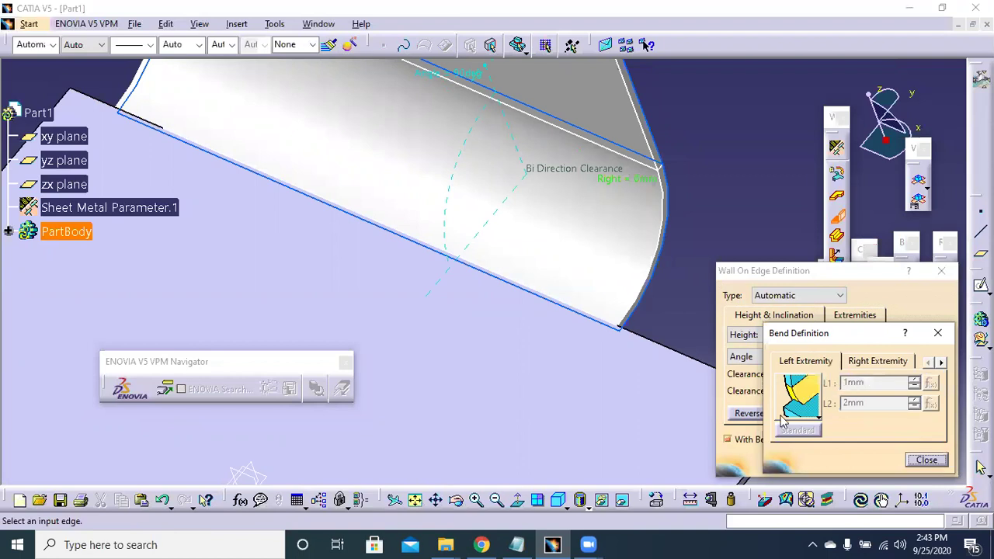
click(835, 363)
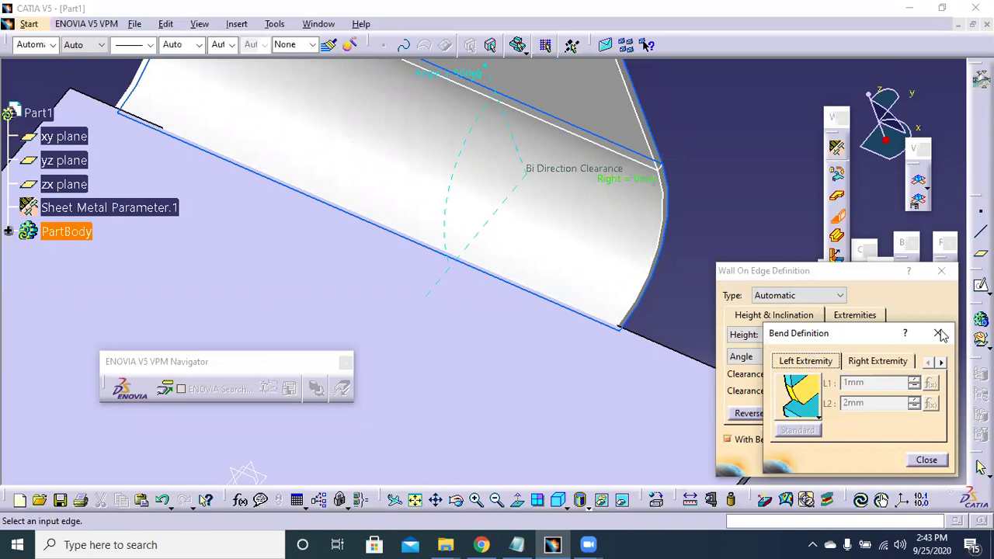
key(Escape)
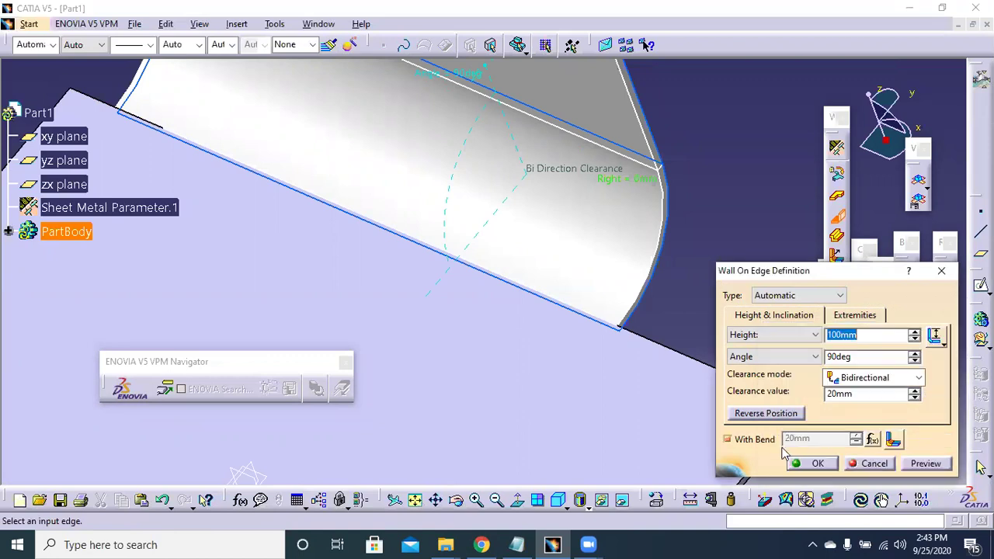
click(728, 439)
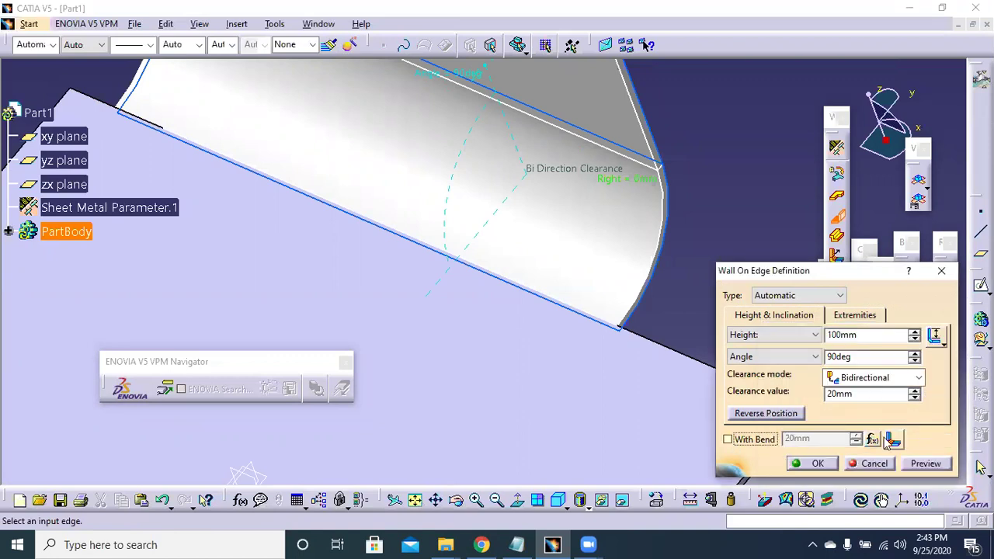
click(727, 441)
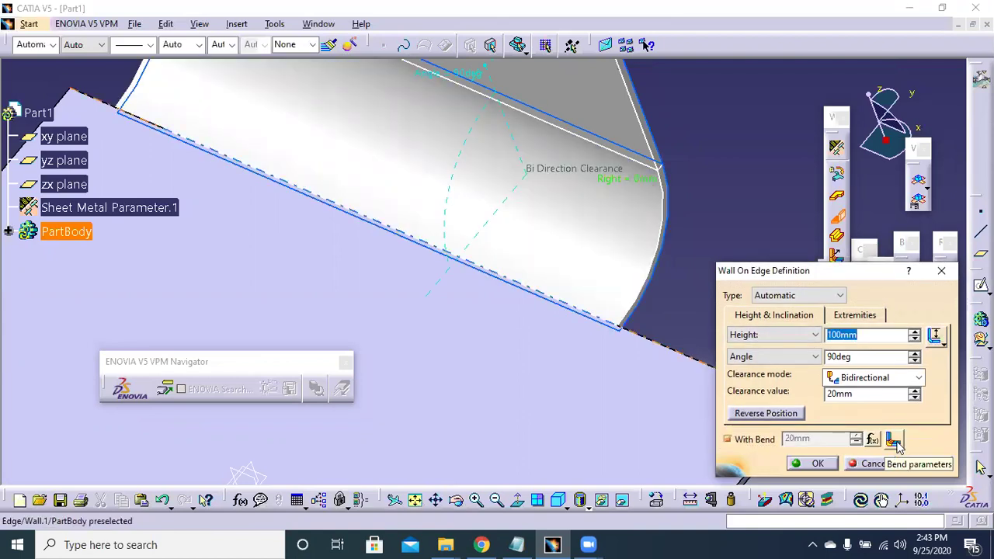
click(894, 439)
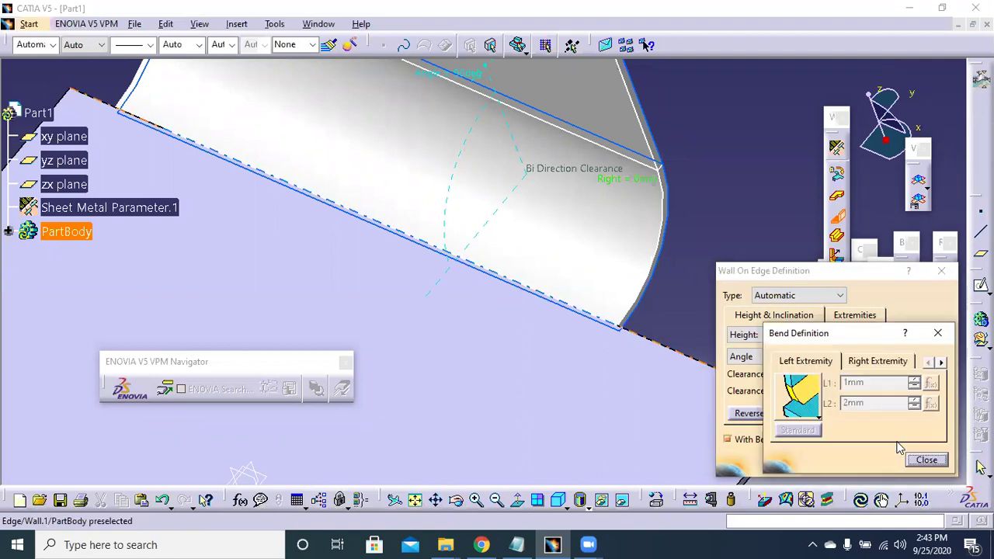
key(Escape)
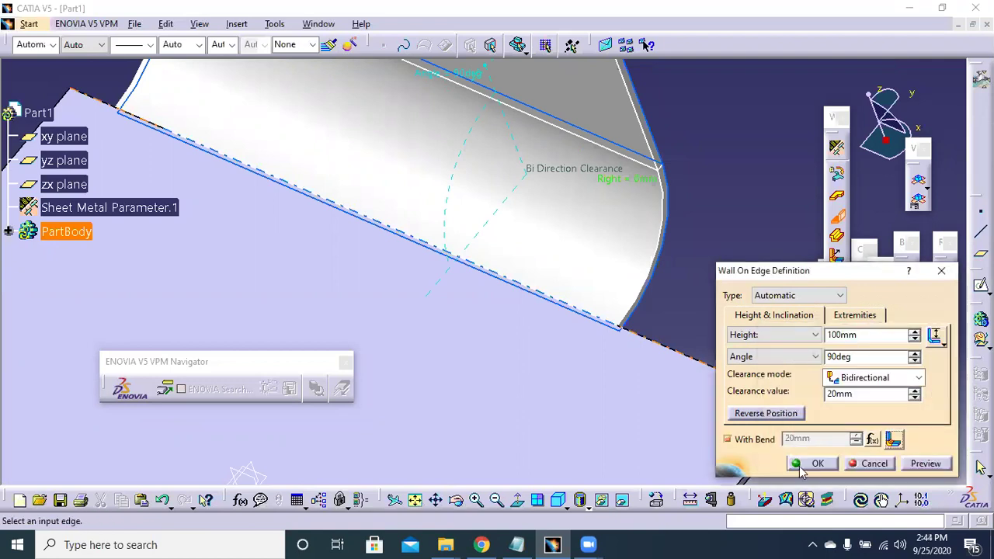
Step: Set the left extremity of the wall's bend to Minimum with square relief and preview it
click(894, 440)
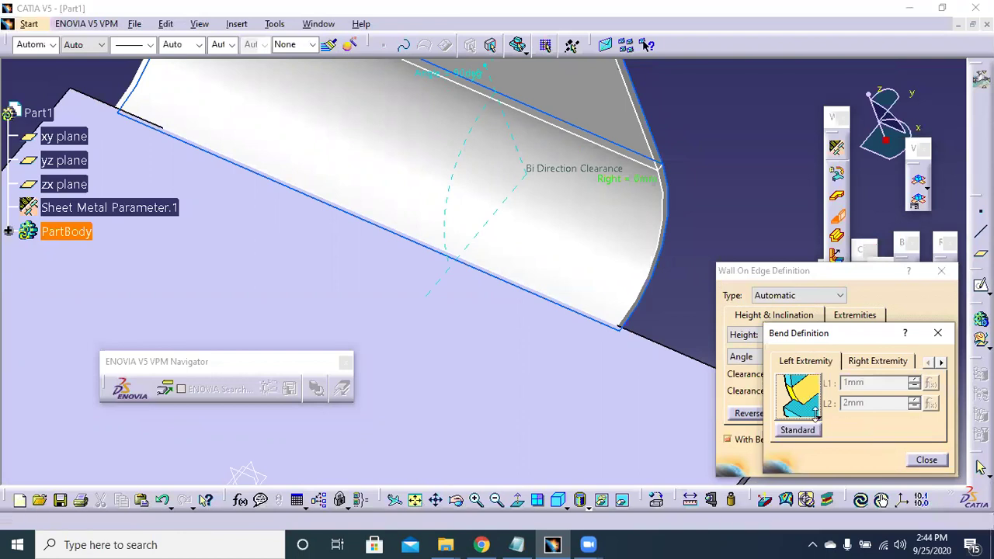
click(815, 415)
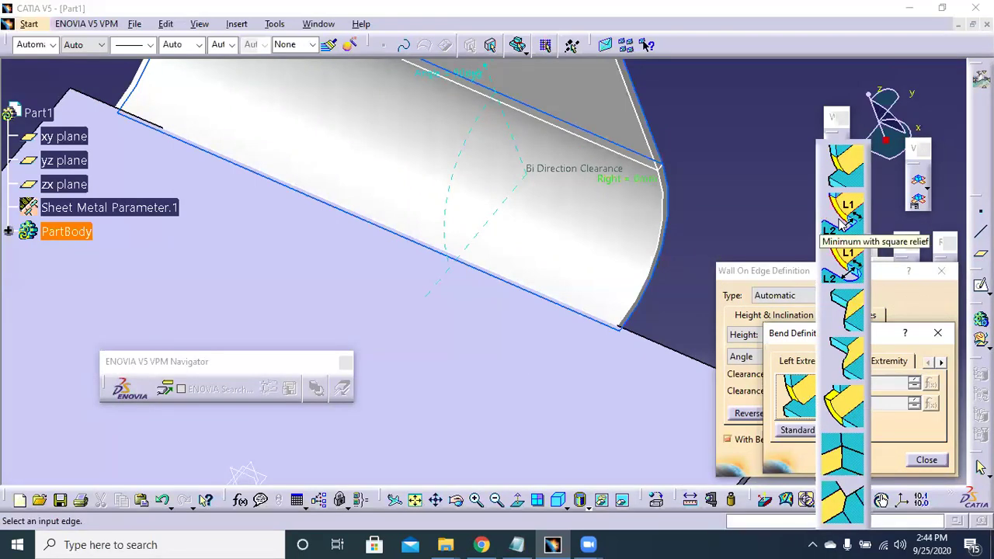
click(765, 271)
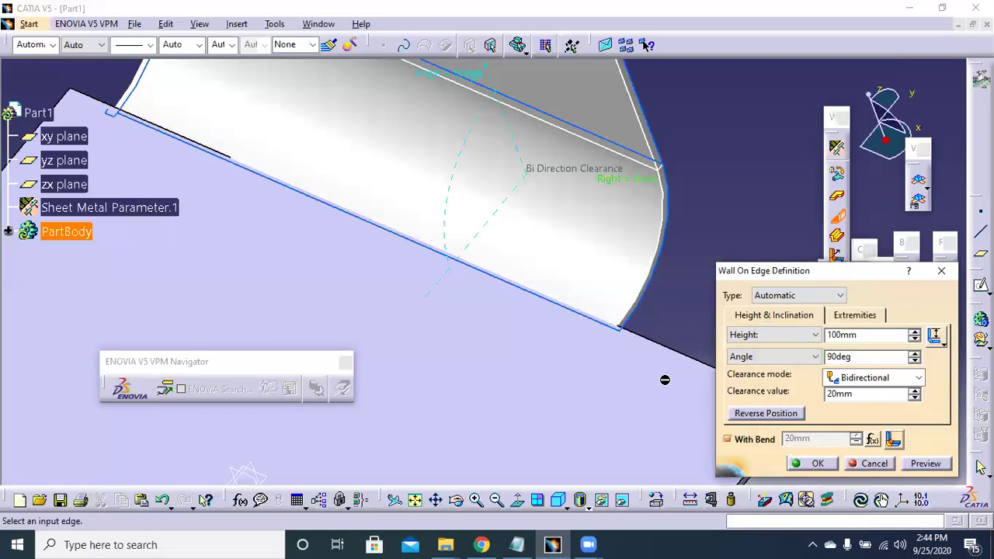
click(916, 464)
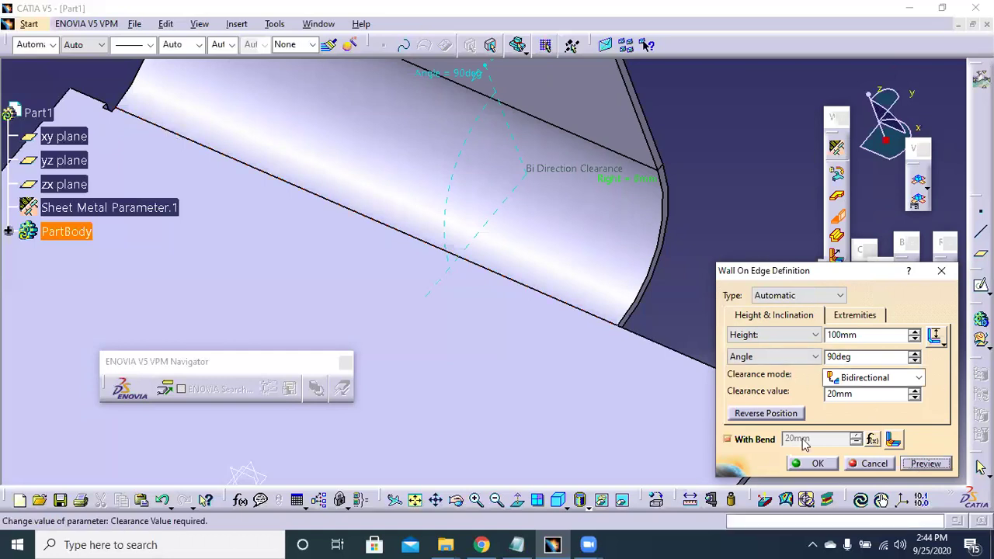
Step: Set the right extremity of the wall's bend to minimum with round relief, preview it and confirm the wall on edge
click(893, 440)
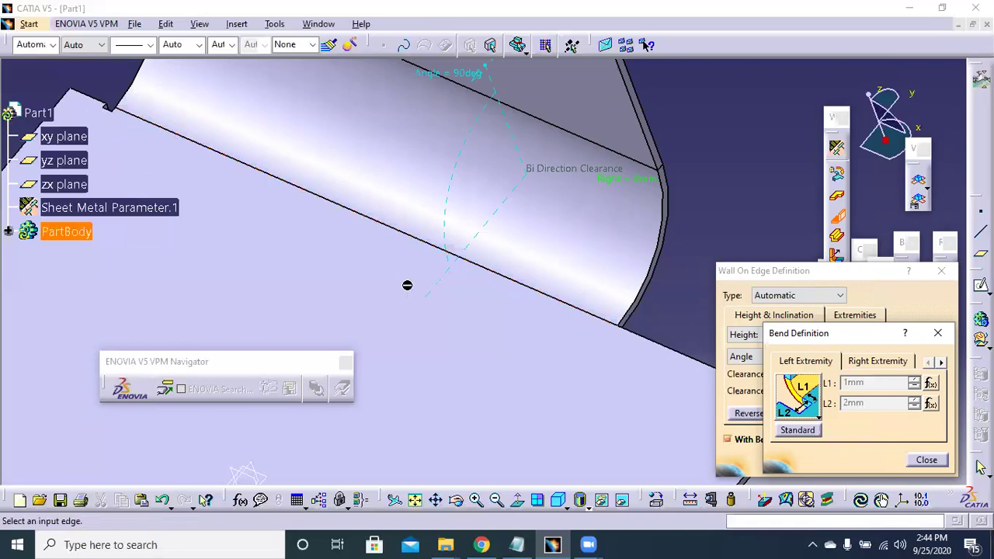
click(862, 362)
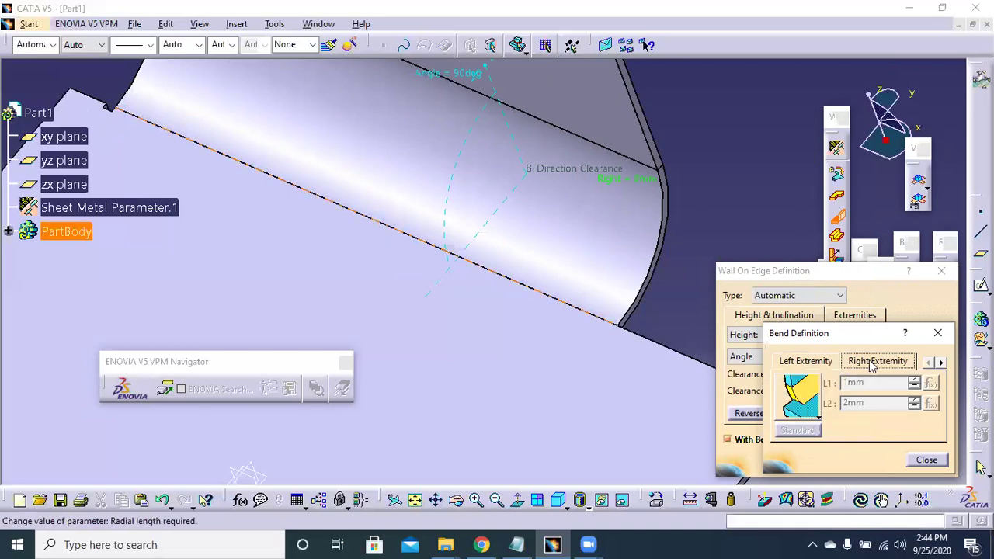
click(820, 417)
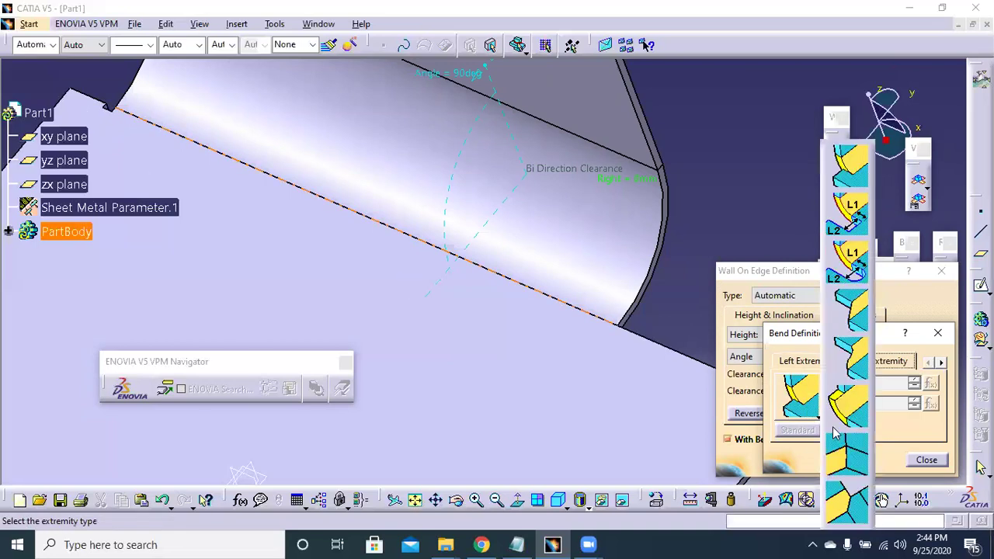
click(847, 267)
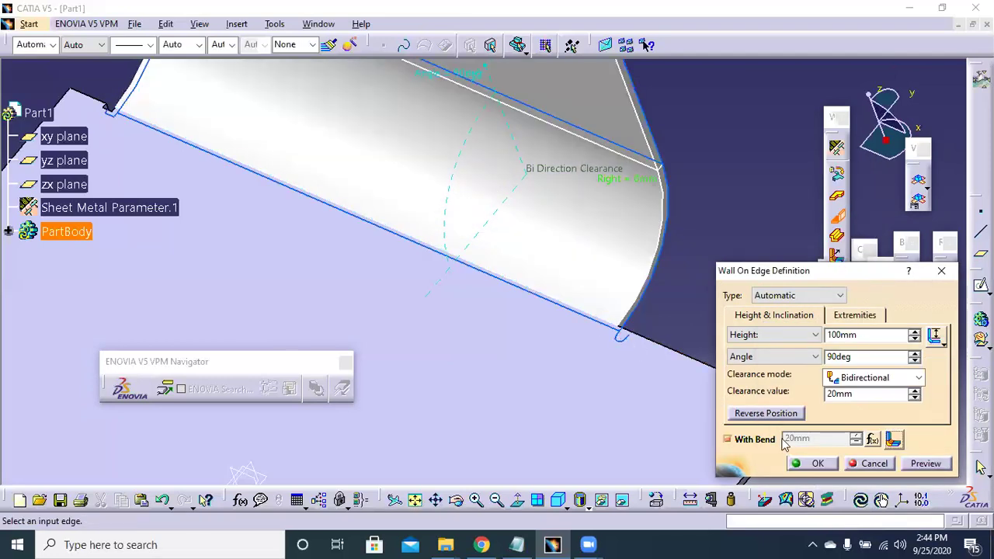
click(925, 463)
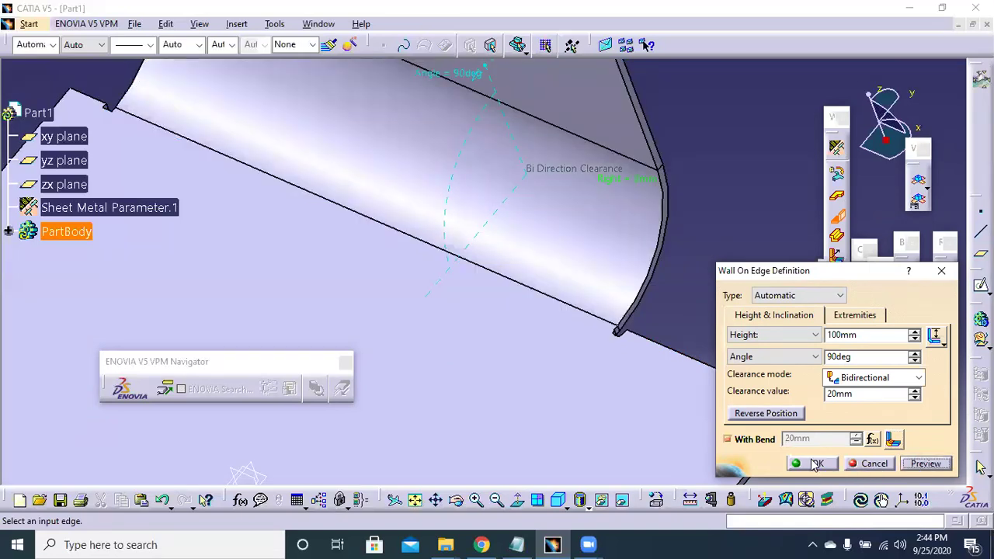
click(657, 333)
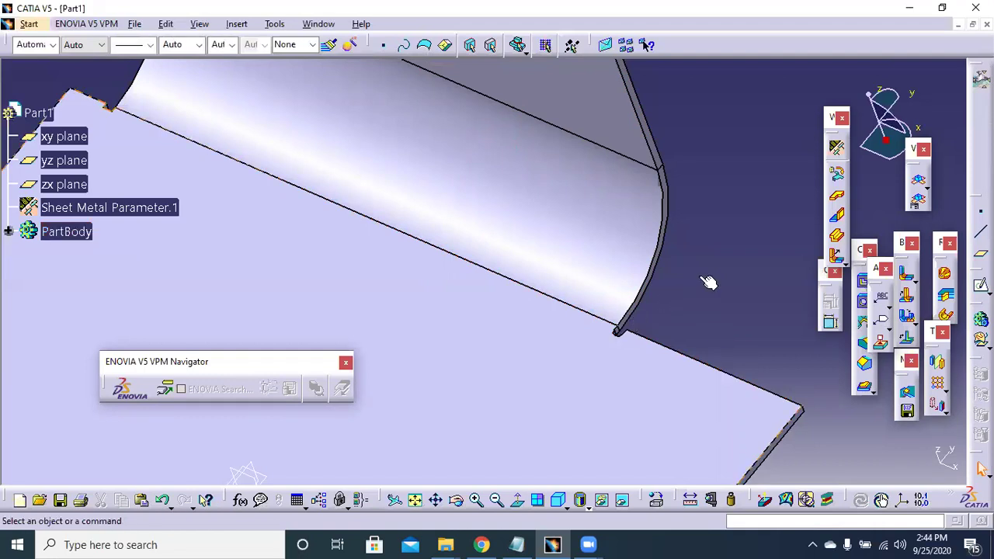
Step: Start a second wall on edge along the base plate's right side edge, with the clearance mode set to No Clearance
middle_drag(708, 269, 625, 411)
click(675, 322)
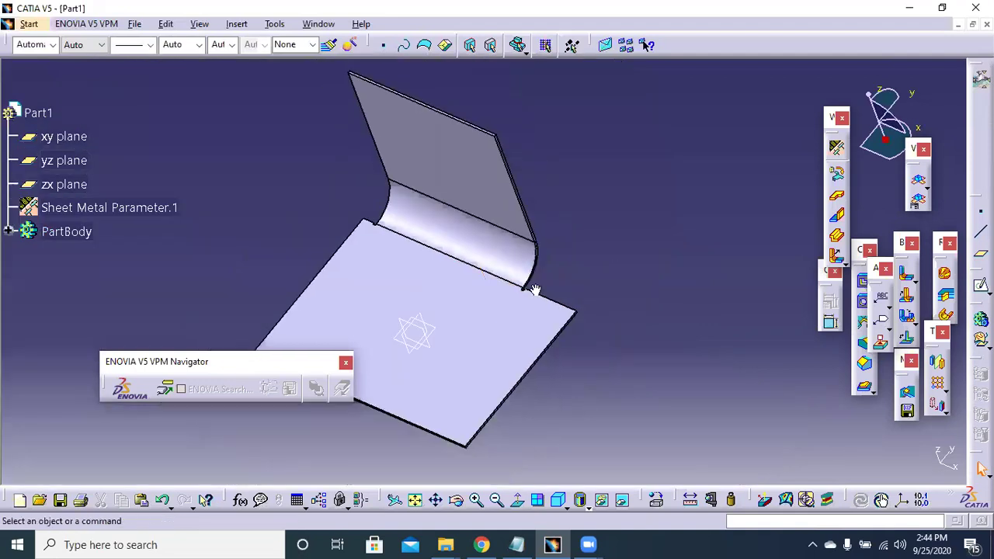
middle_drag(551, 317, 310, 170)
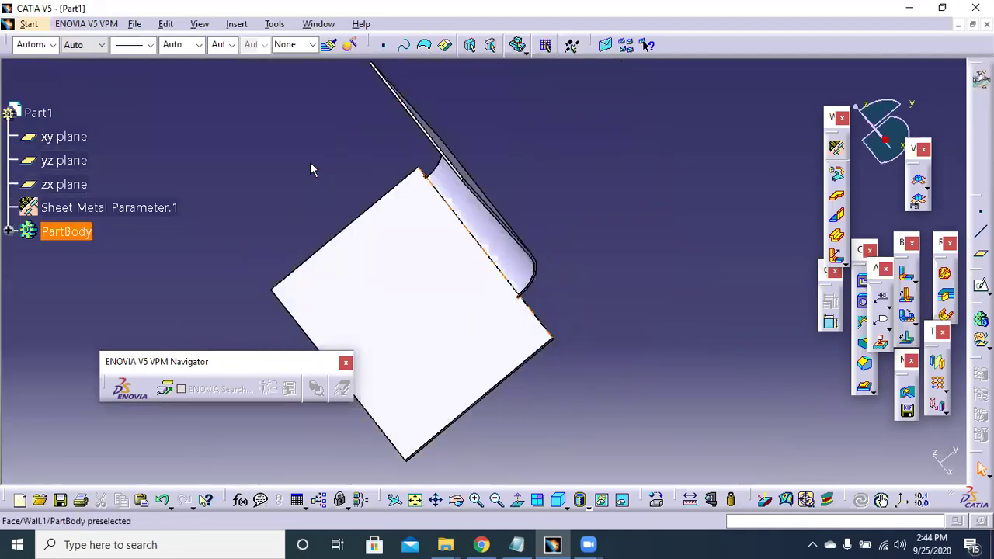
middle_drag(430, 228, 445, 243)
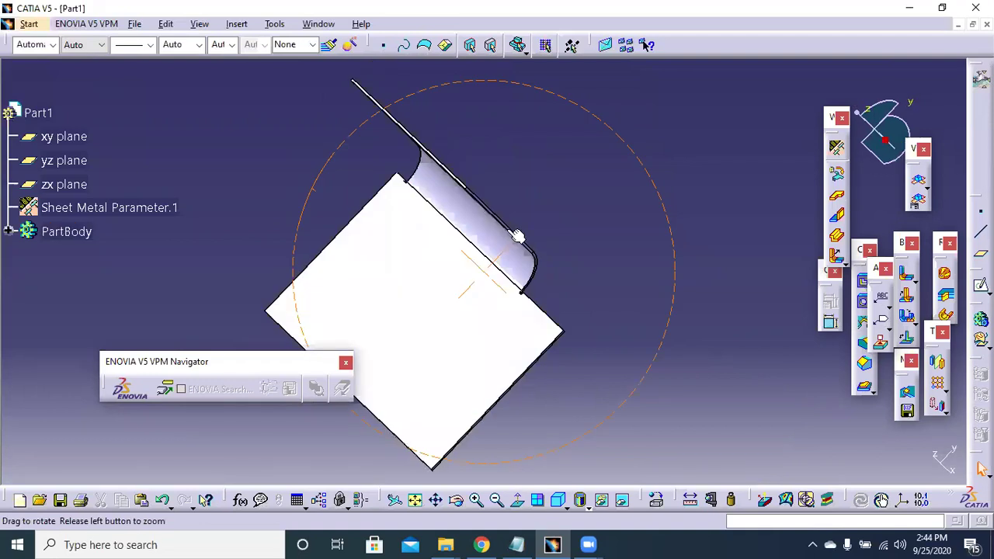
middle_drag(517, 235, 517, 236)
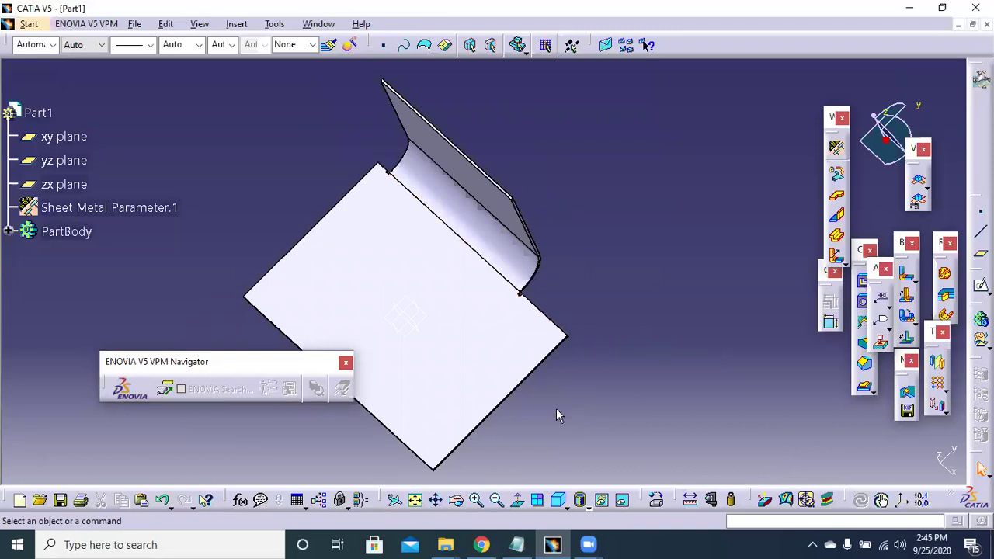
middle_drag(577, 293, 781, 318)
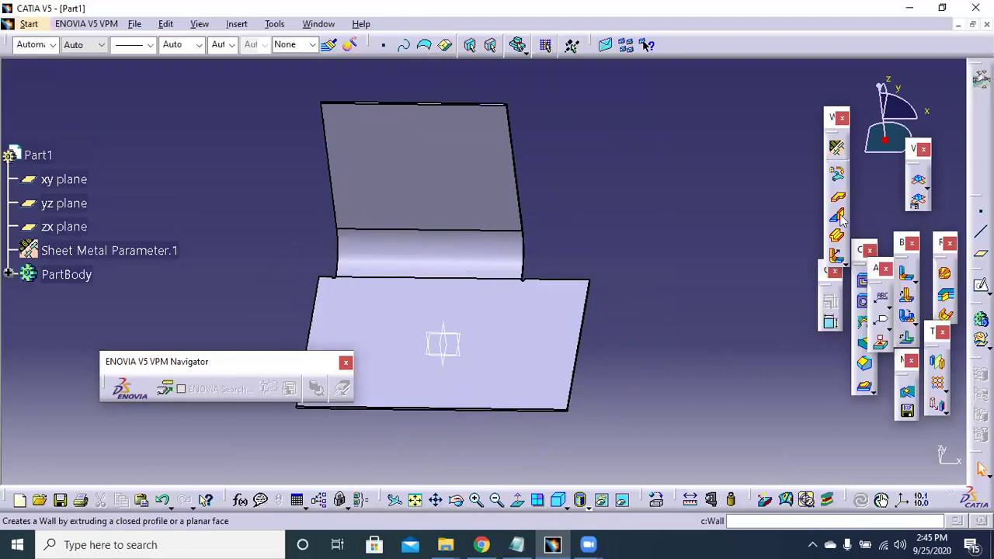
click(843, 220)
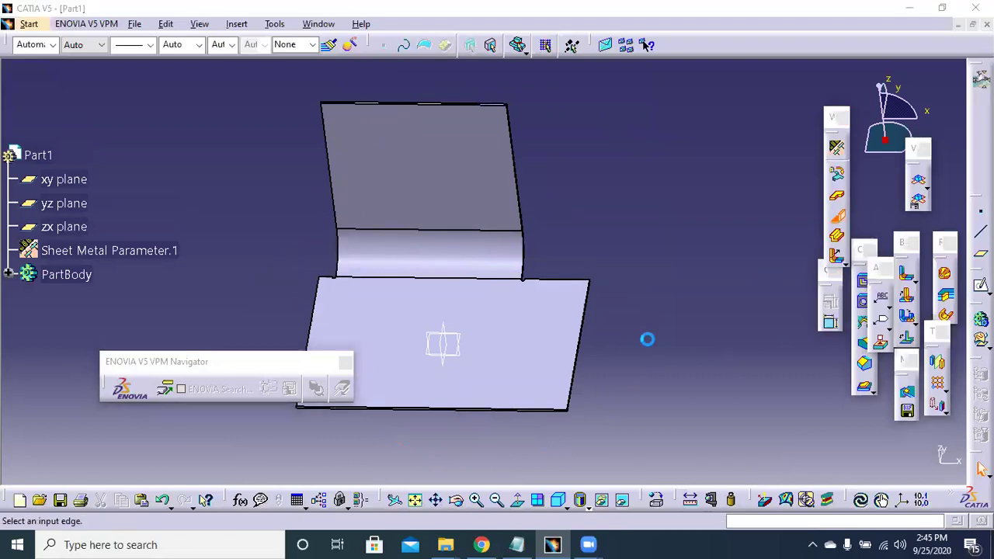
click(588, 336)
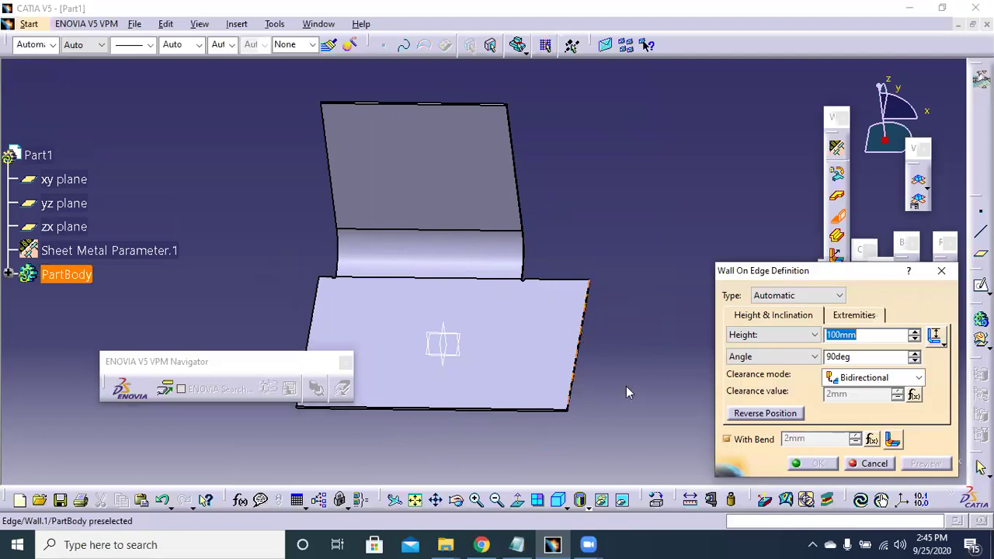
click(608, 319)
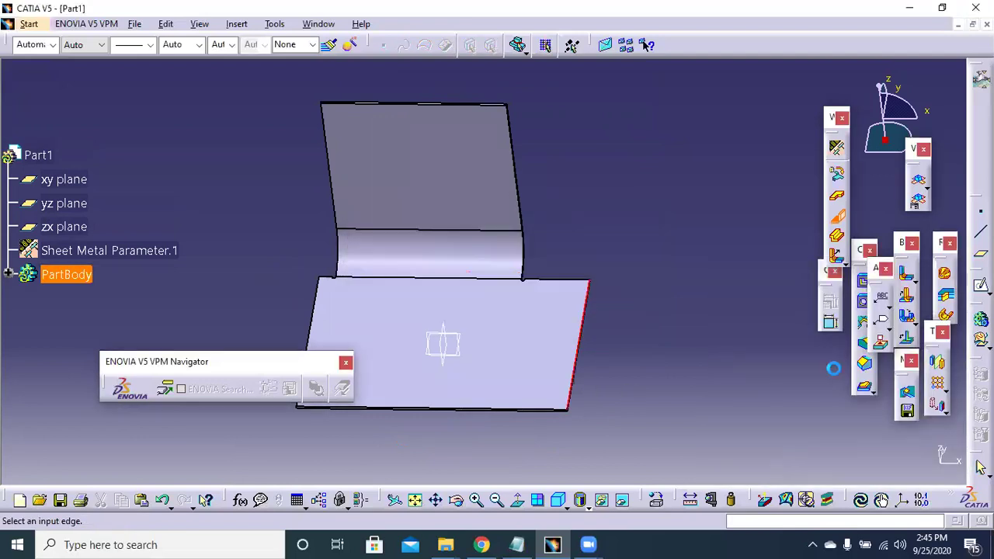
click(854, 379)
click(853, 393)
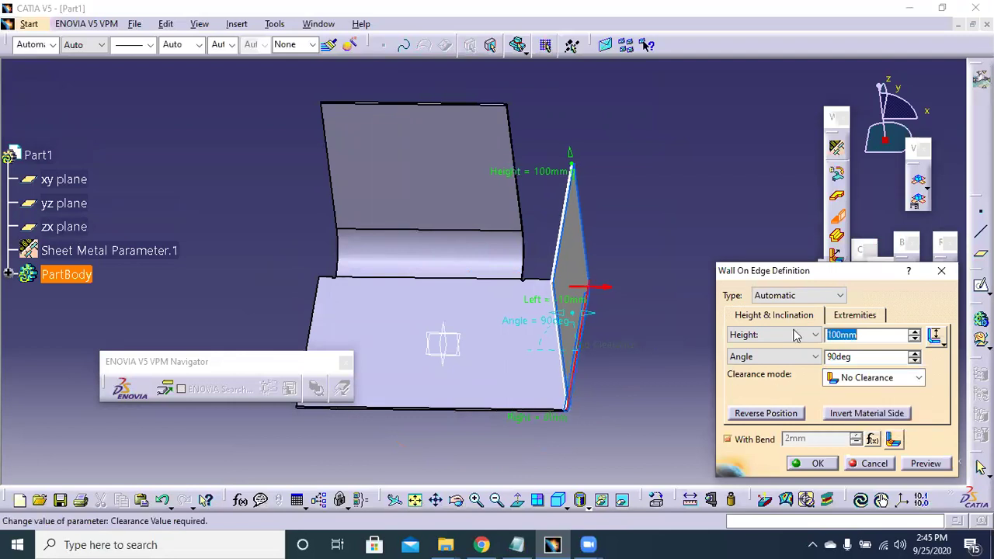
Step: Set the right offset of the second wall's extremities to -10 mm and preview it
click(854, 316)
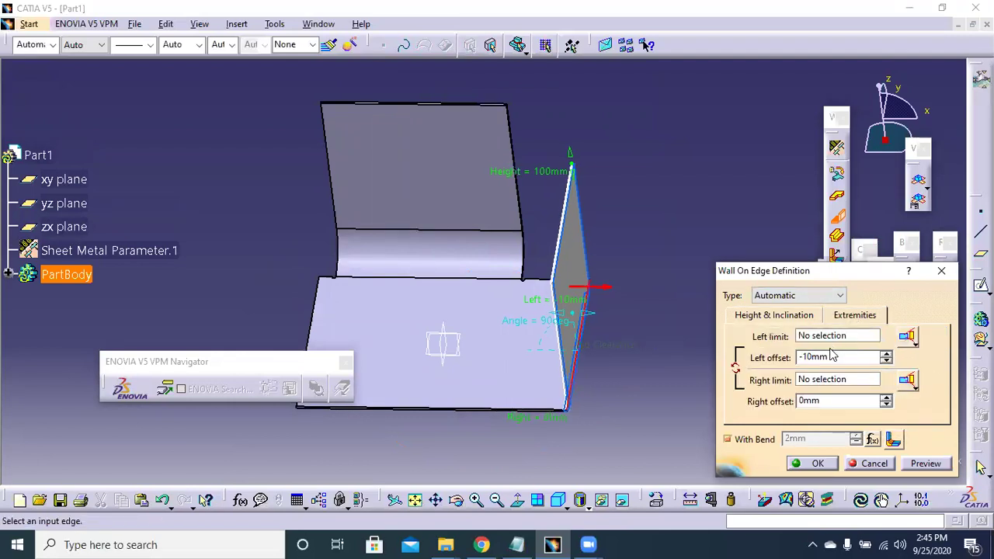
click(836, 401)
text(-10)
click(924, 464)
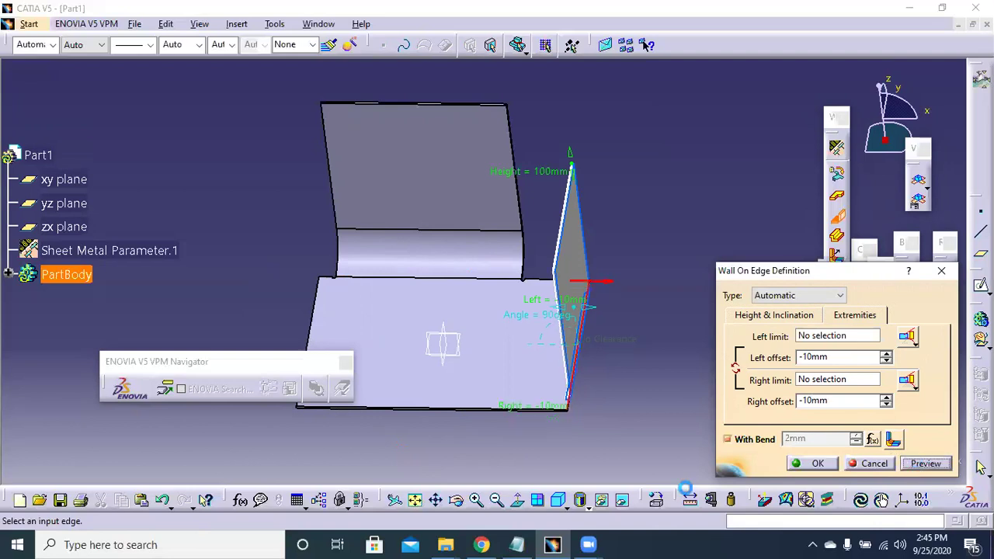
middle_drag(650, 275, 470, 355)
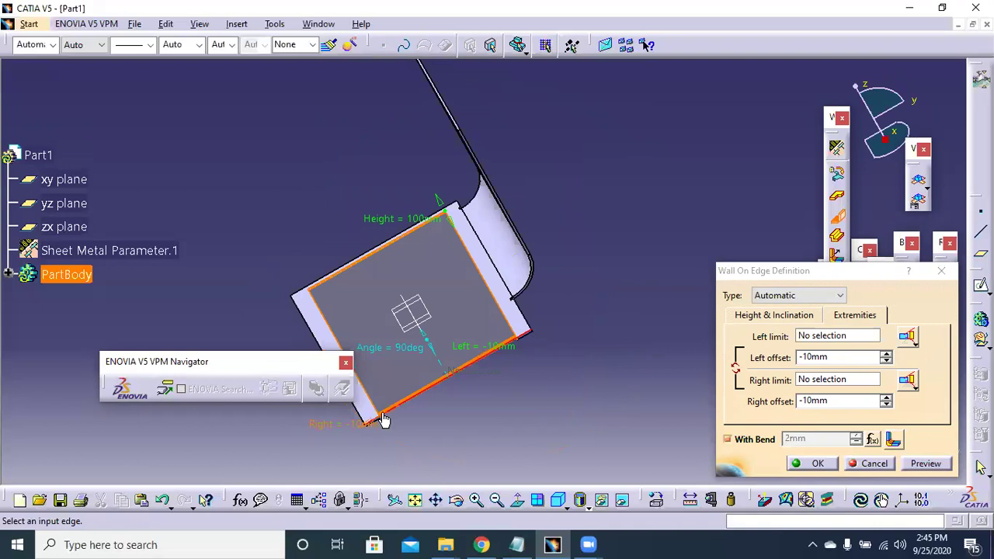
middle_drag(509, 354, 588, 362)
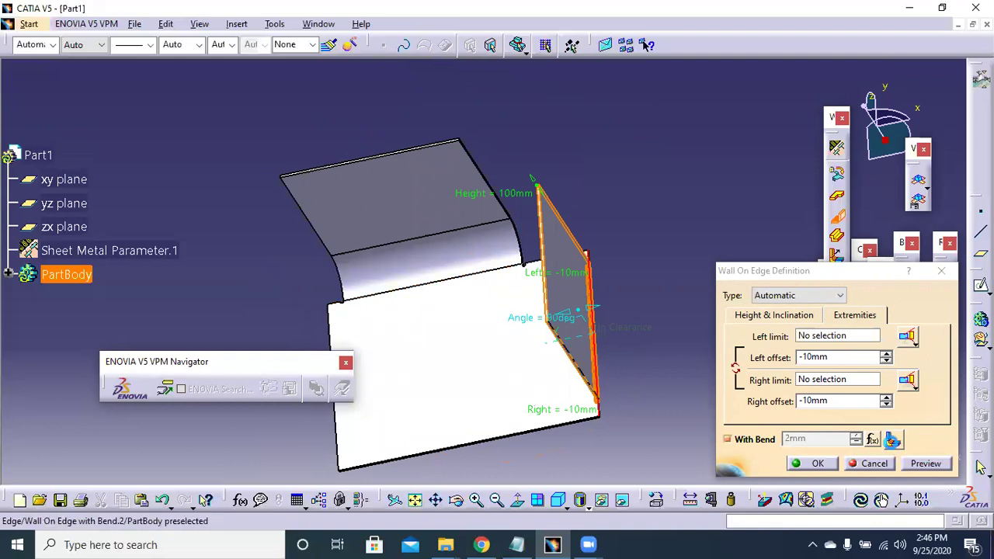
Step: Set the left extremity of the second wall's bend to the linear type, preview it and confirm the wall on edge
click(893, 440)
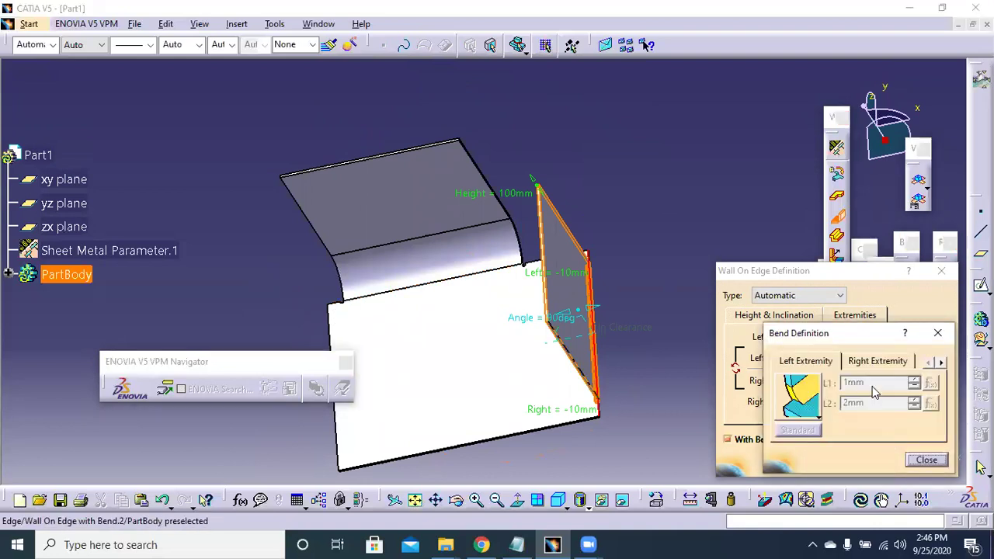
click(819, 417)
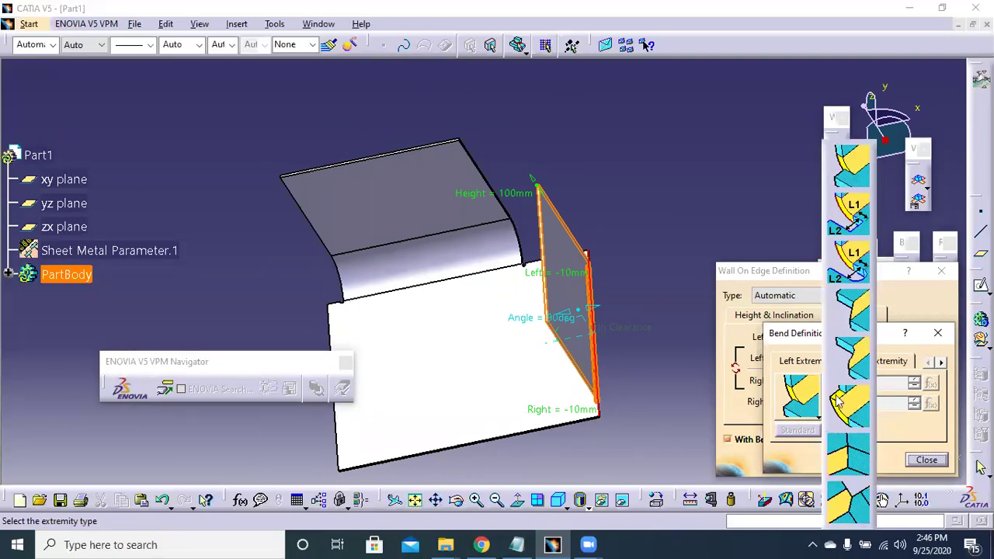
click(854, 314)
click(926, 460)
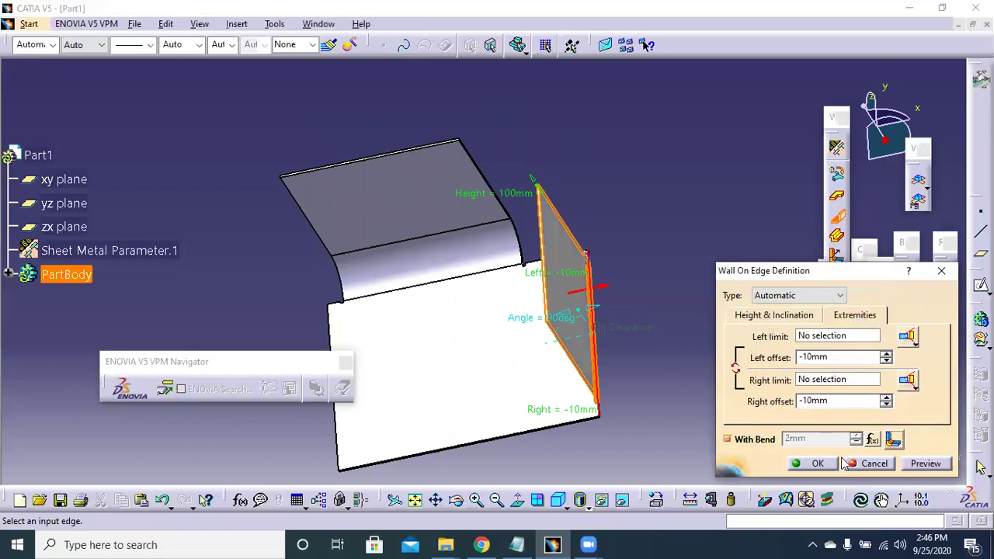
click(917, 465)
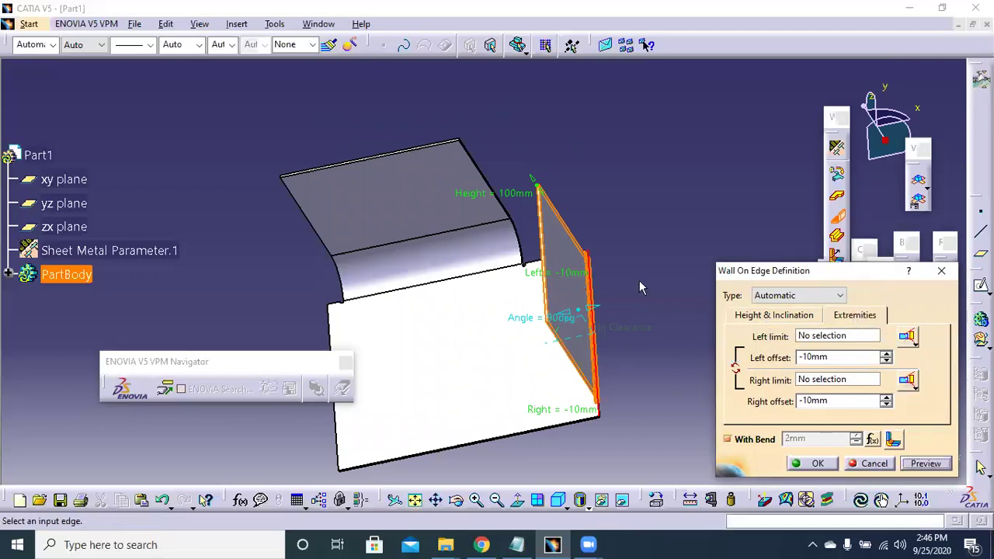
middle_drag(613, 269, 613, 372)
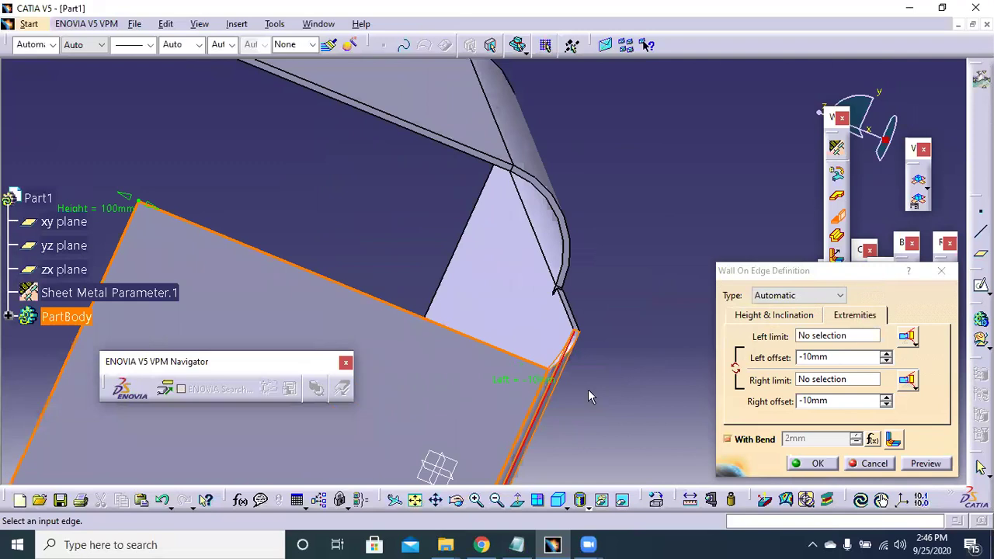
click(818, 464)
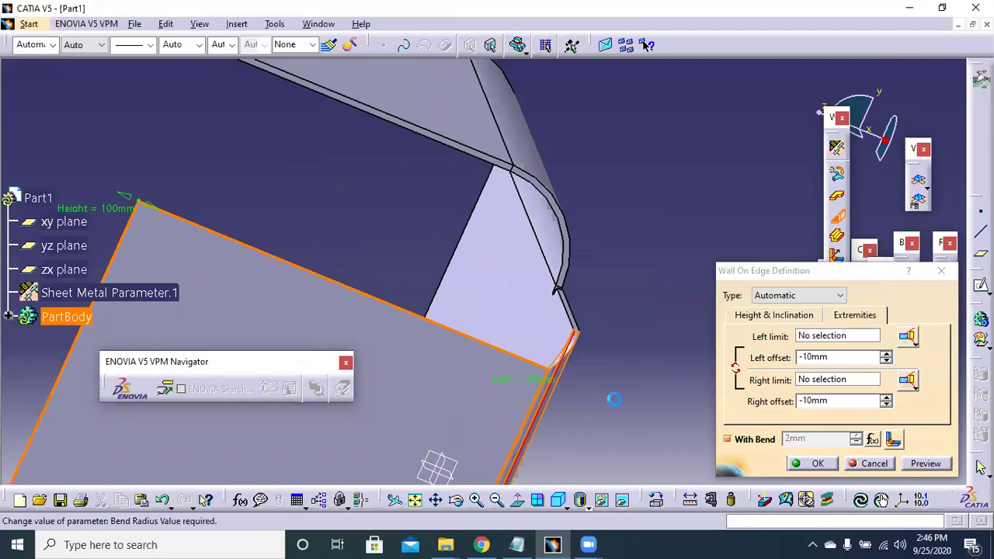
click(402, 237)
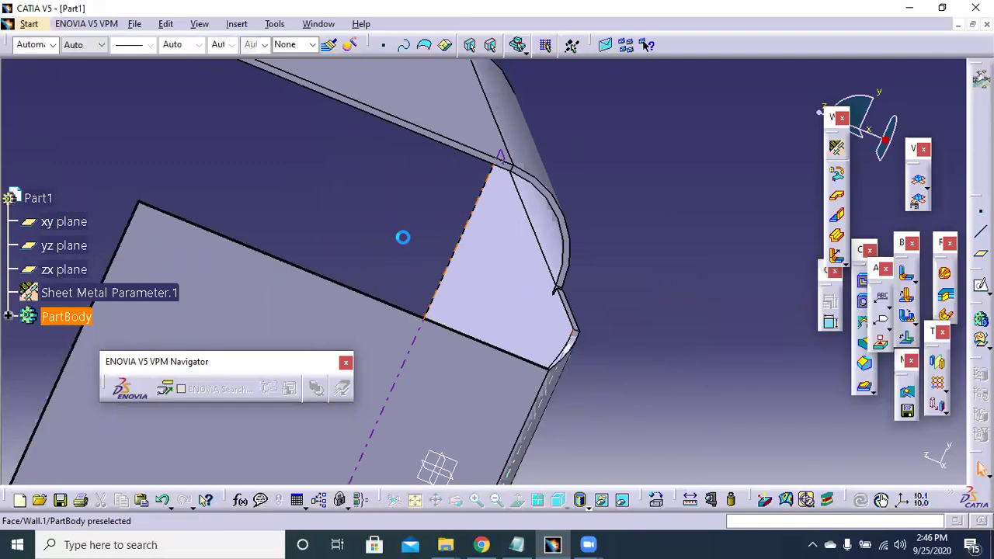
middle_drag(551, 246, 610, 237)
middle_drag(683, 225, 645, 222)
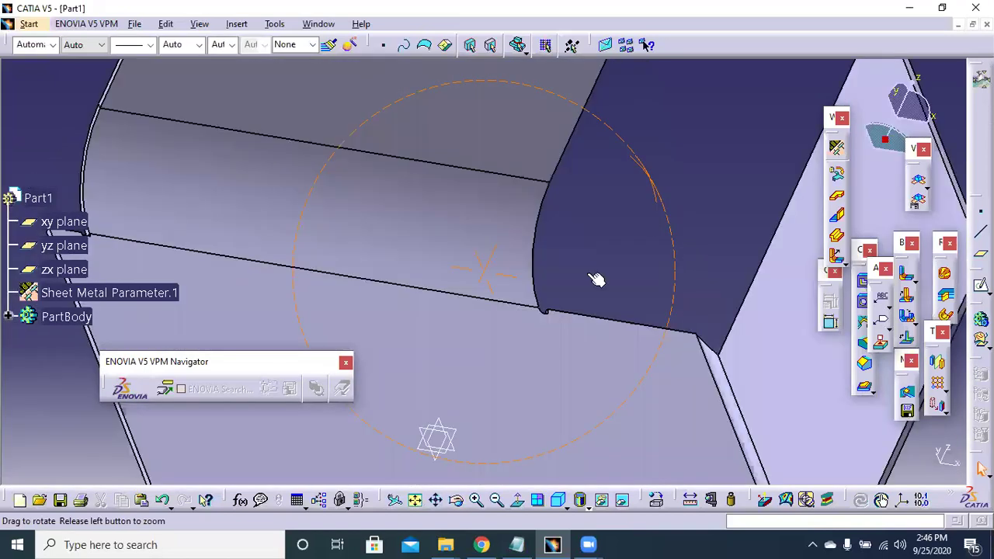
Step: Examine the extremities of the bends on the two walls from several angles
middle_drag(508, 289, 451, 286)
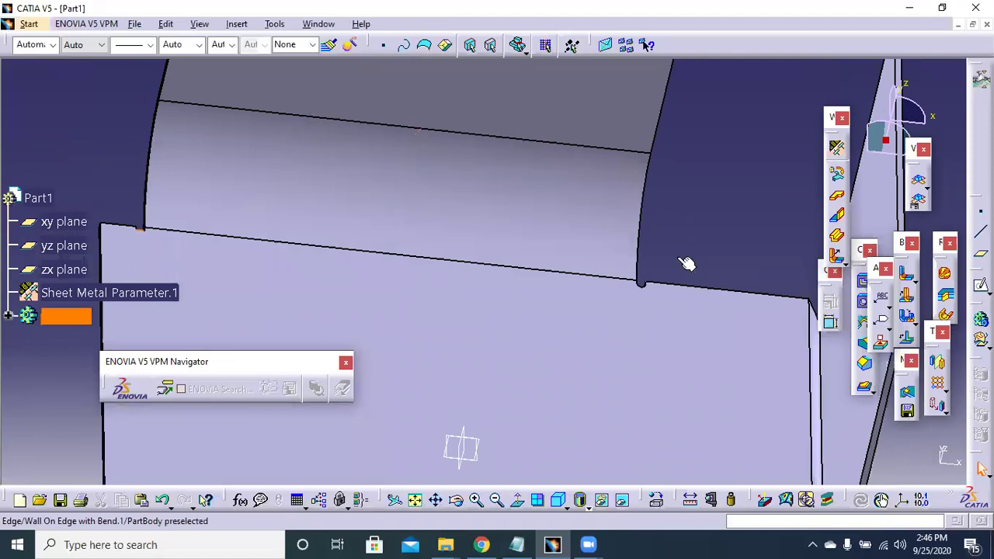
middle_drag(573, 264, 701, 337)
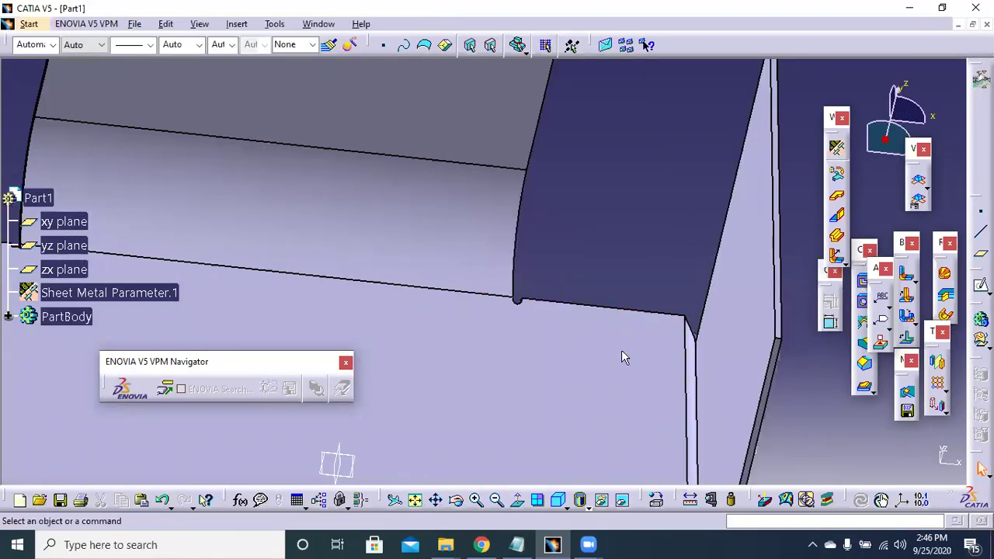
middle_drag(517, 340, 475, 220)
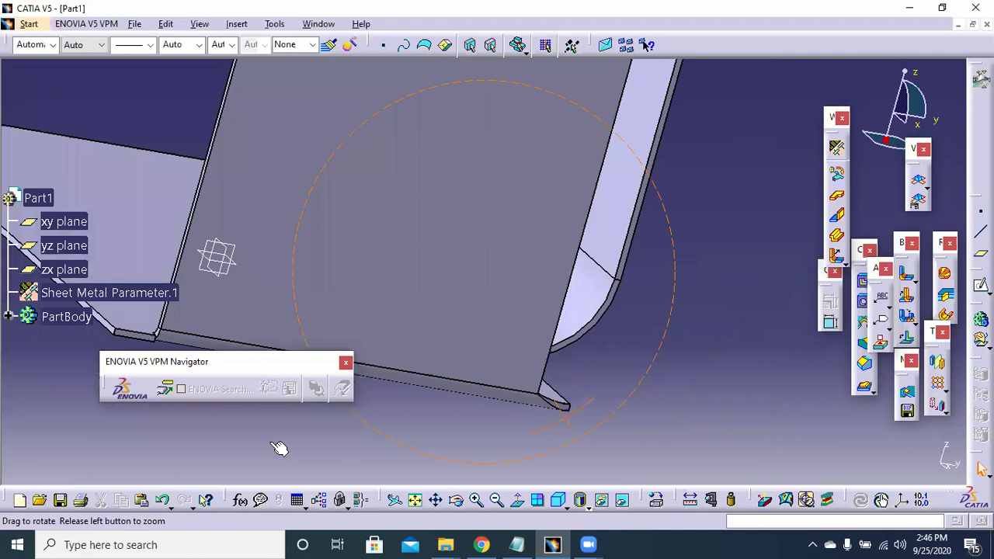
middle_drag(280, 448, 300, 464)
middle_drag(299, 332, 551, 449)
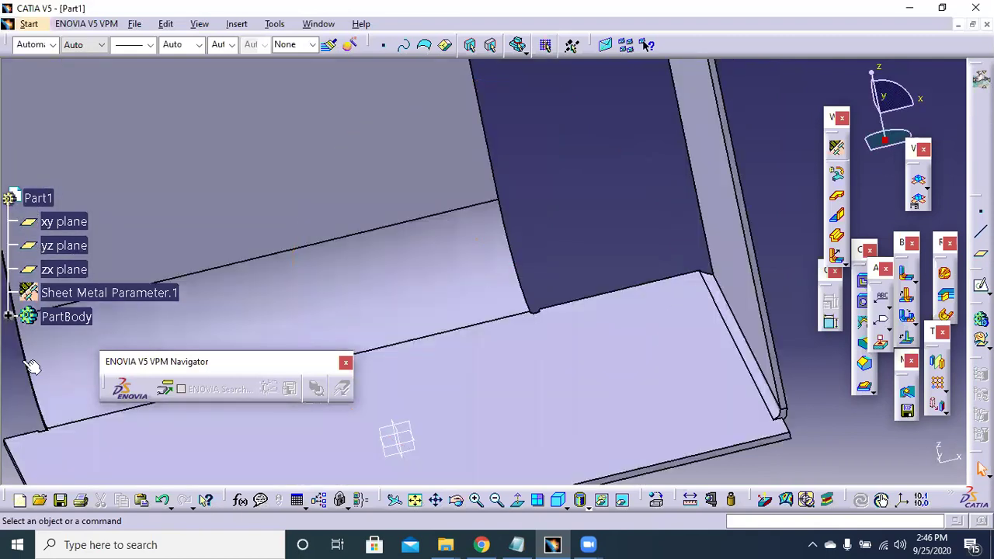
Step: Set the right extremity of the second wall's bend to maximum bend, preview it and confirm the wall on edge
click(10, 316)
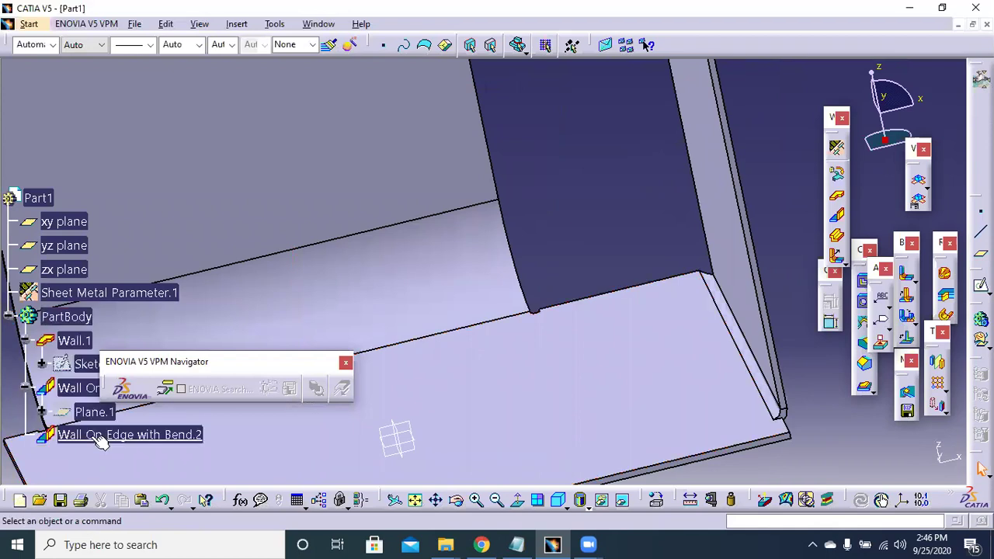
double_click(105, 436)
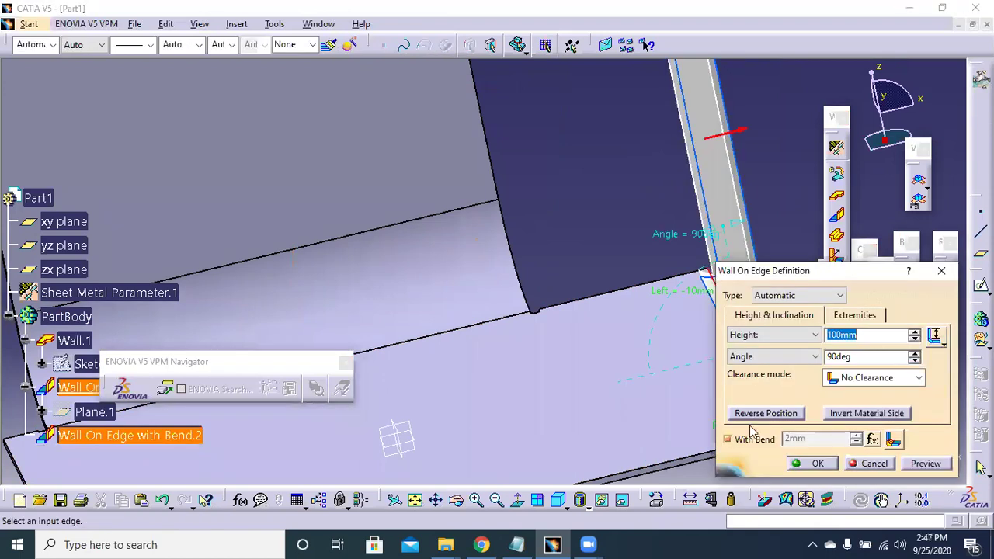
click(894, 439)
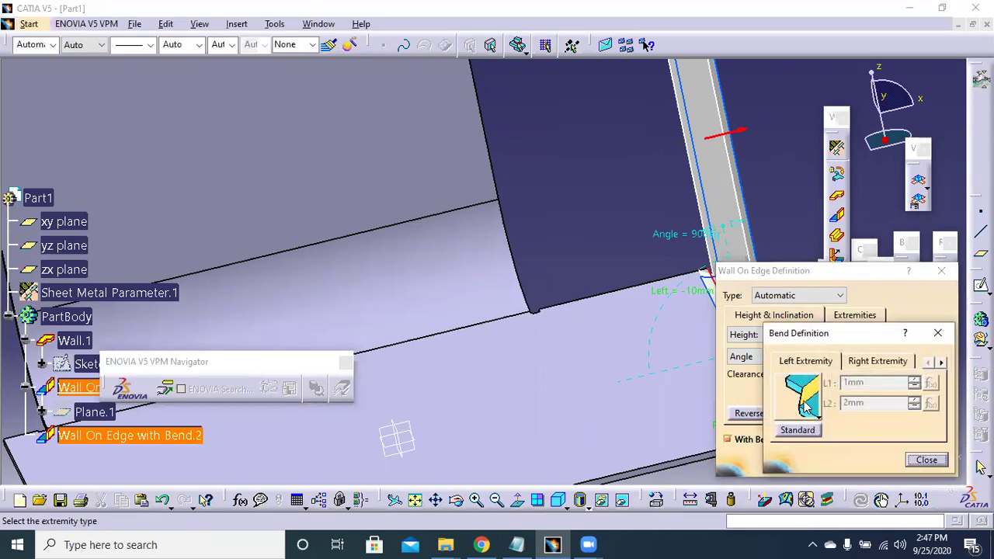
click(868, 363)
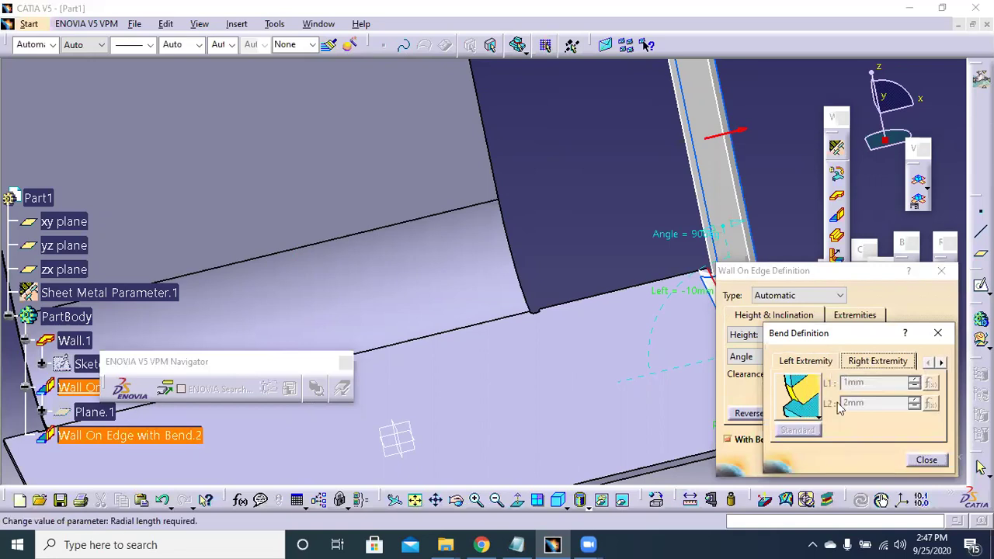
click(819, 421)
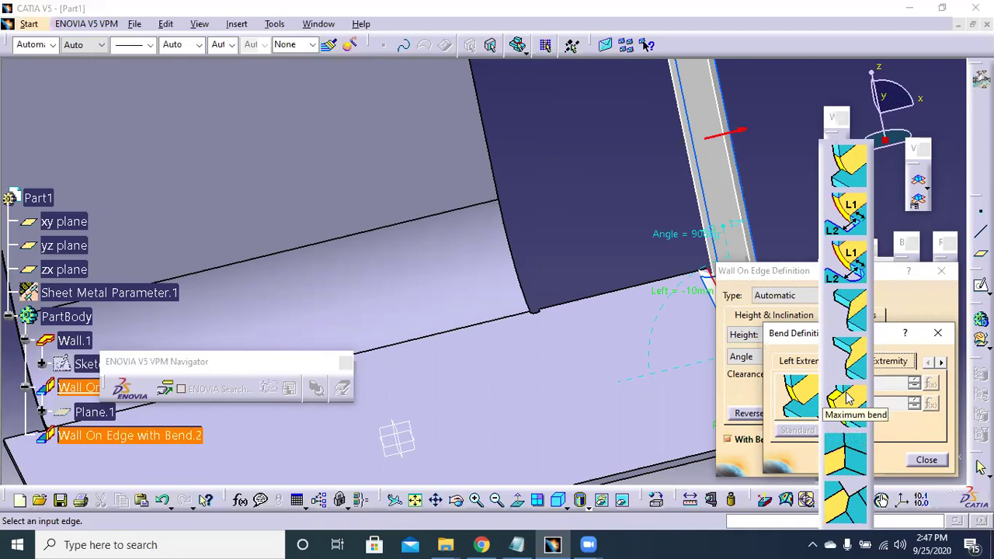
click(849, 399)
click(927, 460)
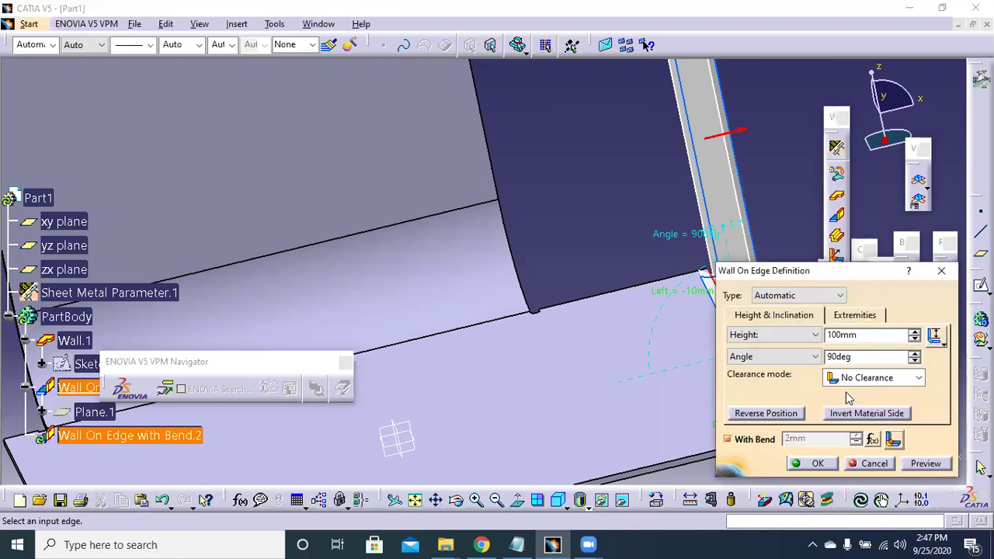
click(926, 464)
click(818, 464)
Step: Examine the second wall's bend extremities and the ends of the first wall's bend from both sides
middle_drag(815, 402, 471, 398)
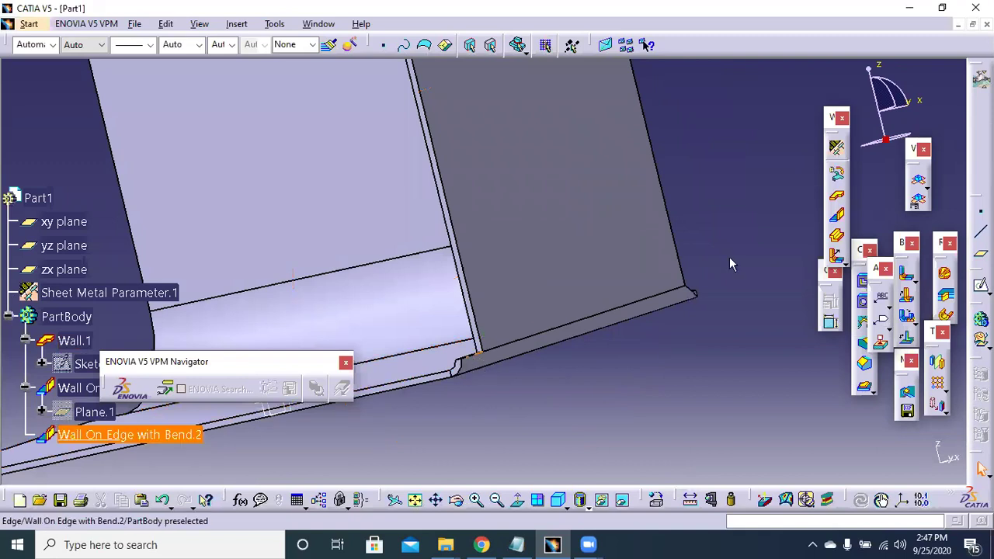
middle_drag(605, 321, 512, 284)
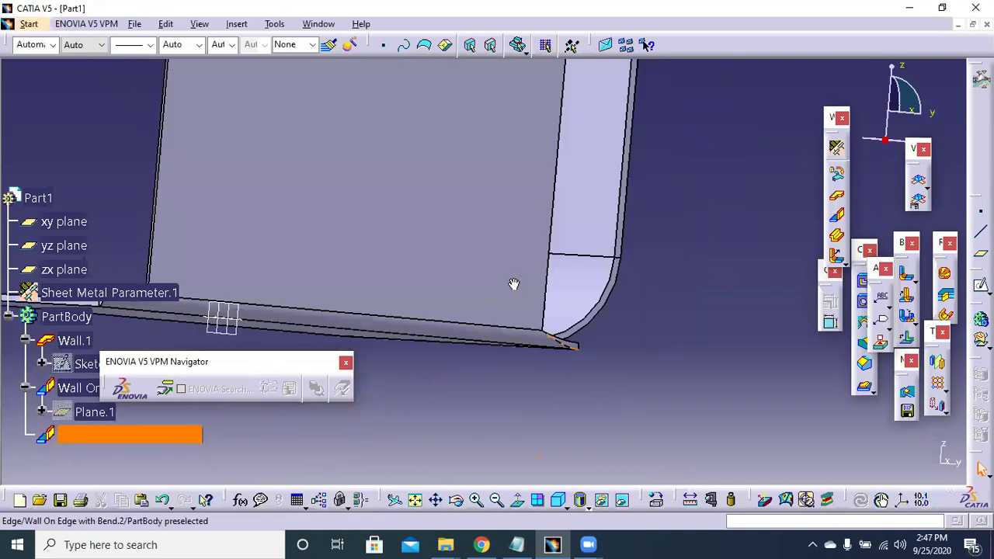
middle_drag(448, 184, 365, 173)
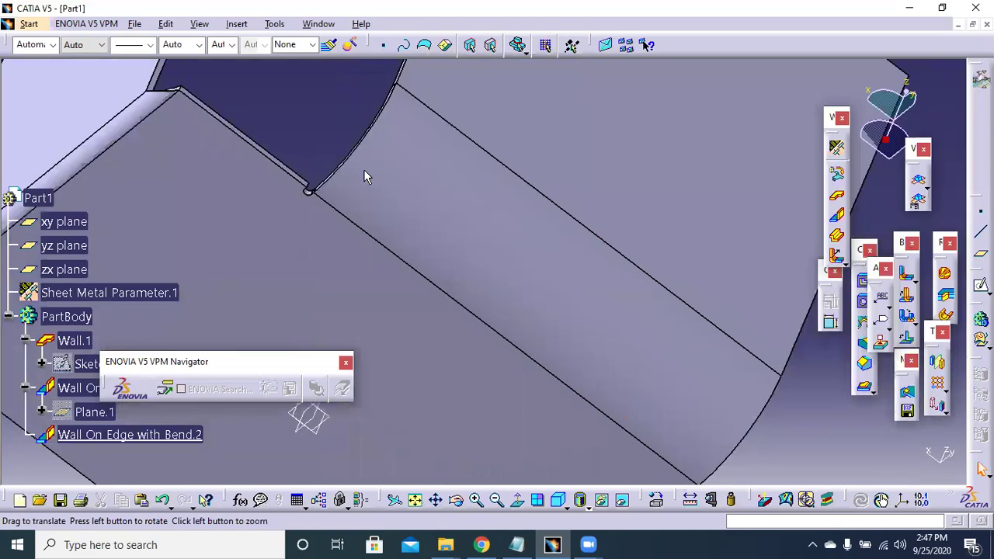
middle_drag(656, 323, 573, 384)
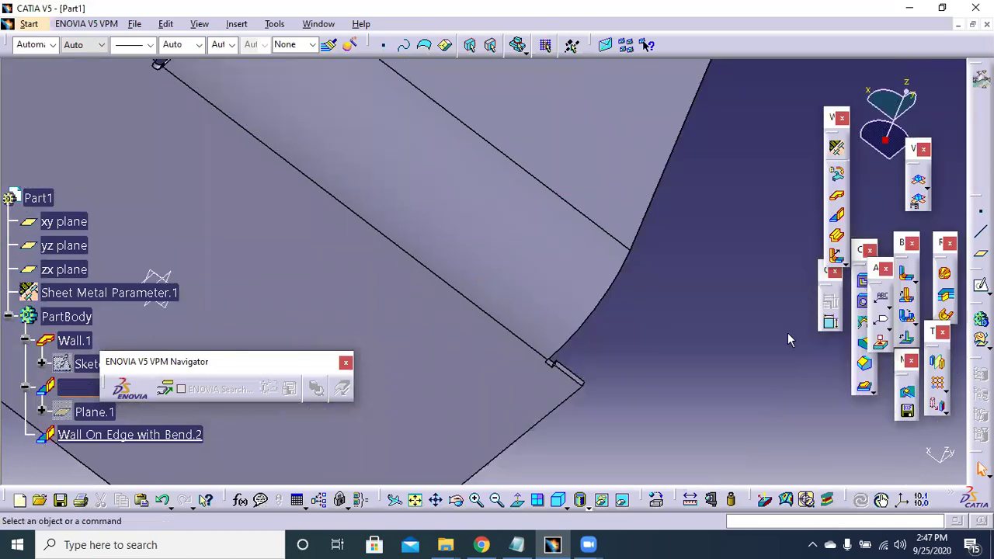
Step: Review the left extremity types in the second wall's bend definition, inspect the whole part and close the wall definition
double_click(75, 435)
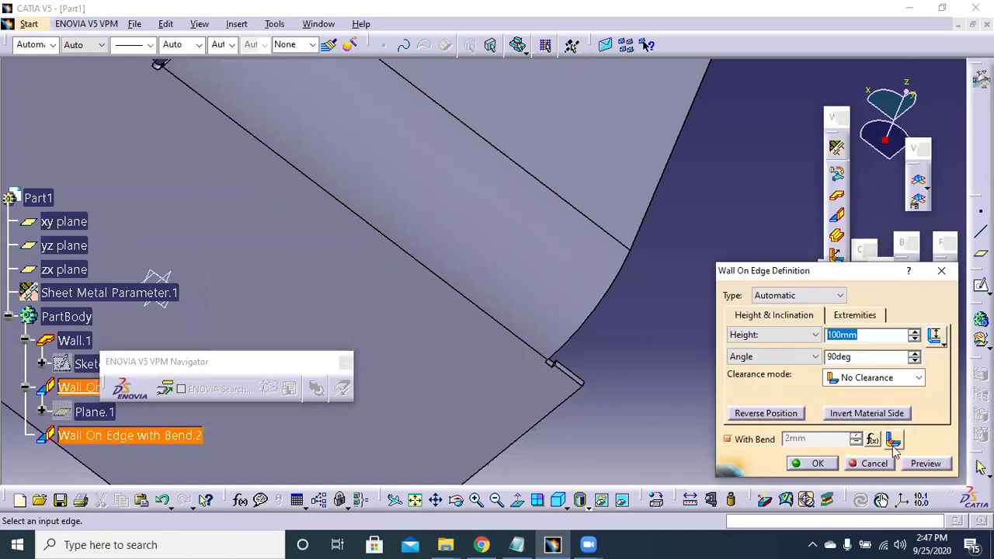
click(895, 445)
click(823, 420)
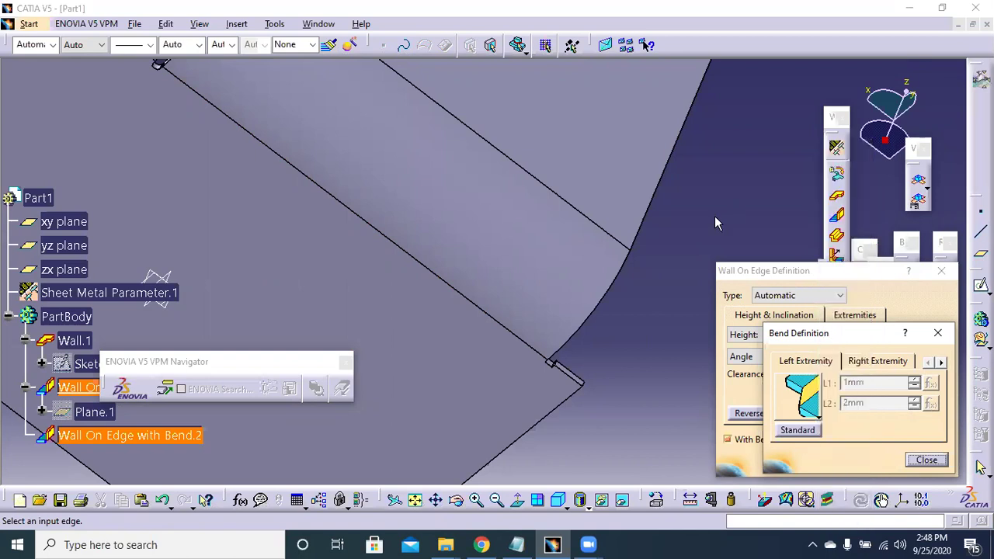
click(937, 333)
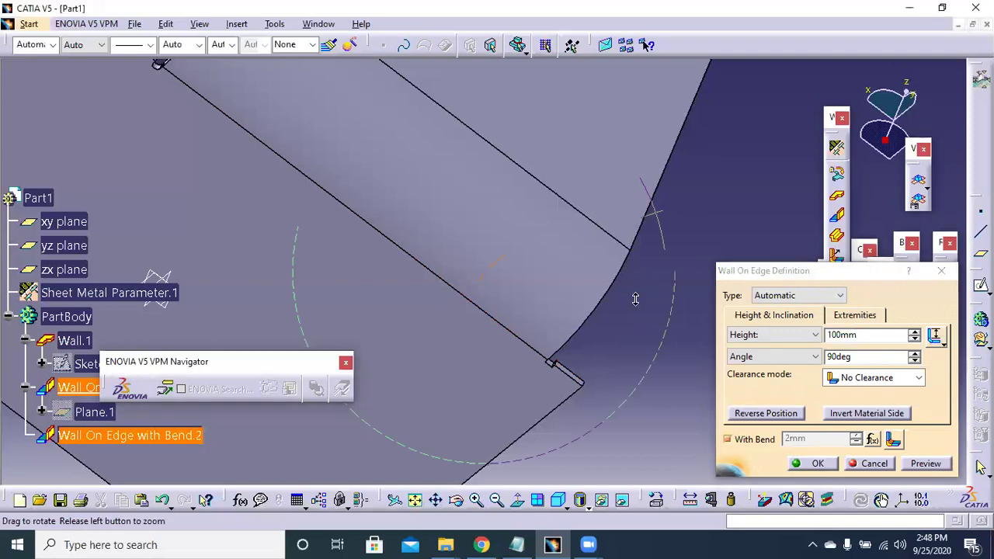
middle_drag(637, 295, 614, 340)
middle_drag(243, 150, 452, 210)
middle_drag(415, 262, 466, 218)
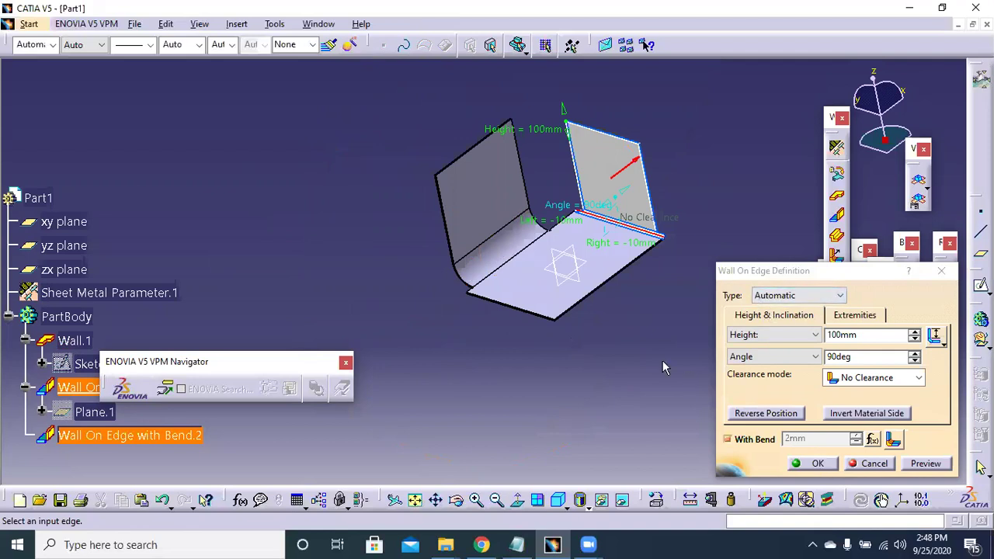
click(818, 463)
click(661, 344)
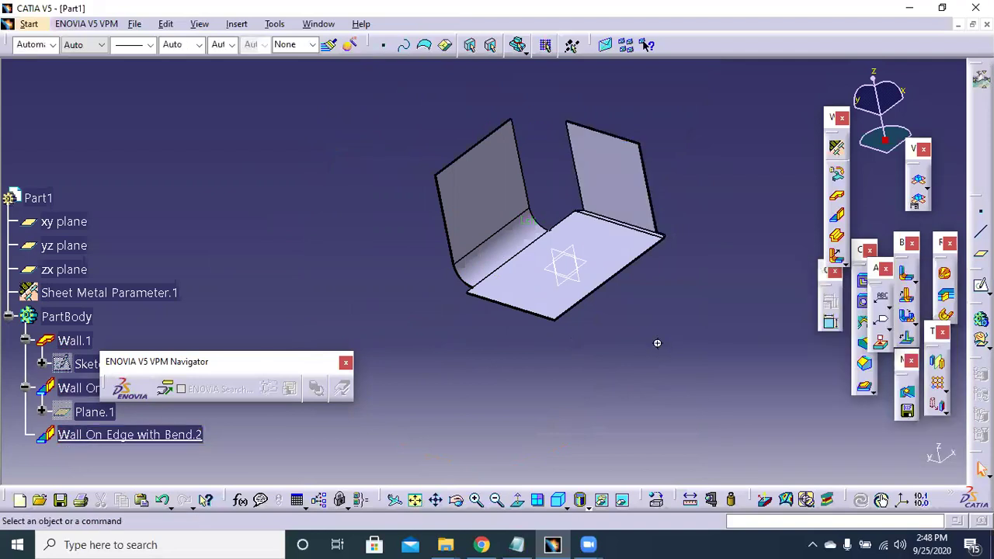
Step: Start a third wall on edge along the base plate's free front edge, with the type set to Sketch Based
middle_drag(657, 343, 644, 266)
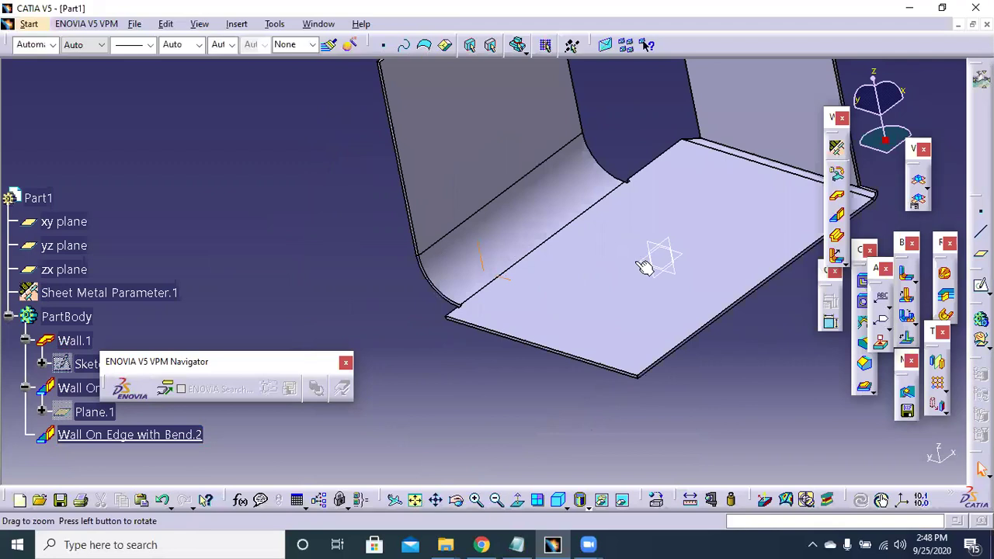
middle_drag(472, 347, 482, 285)
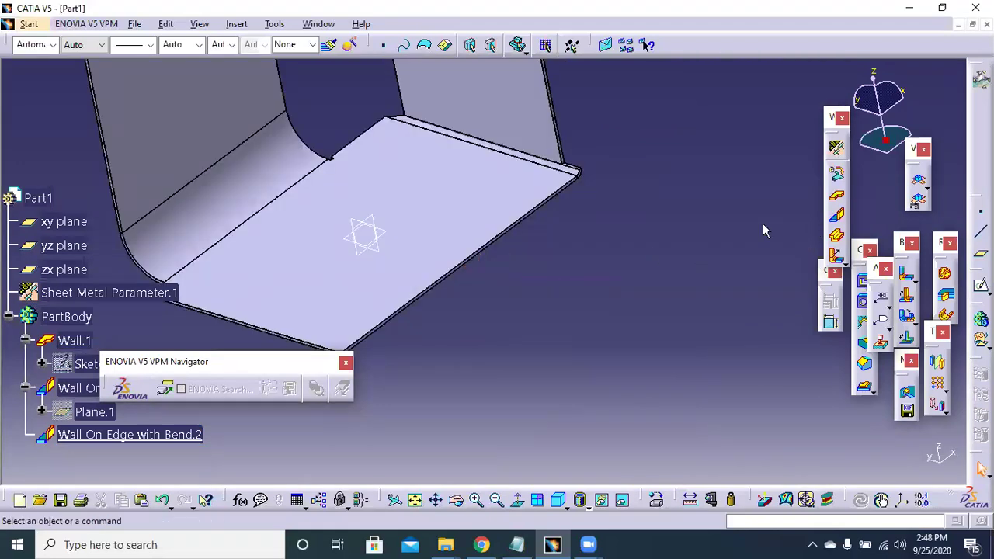
click(837, 219)
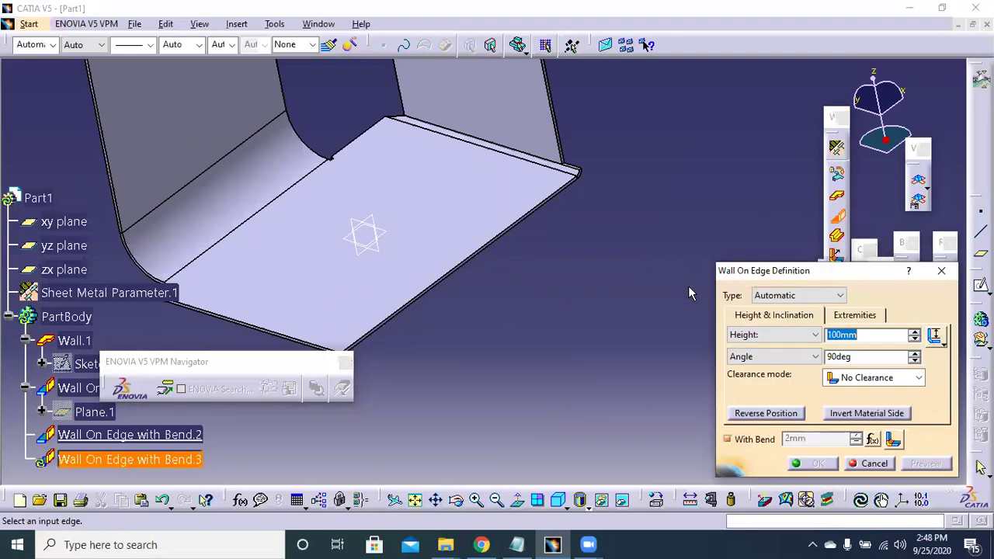
click(480, 262)
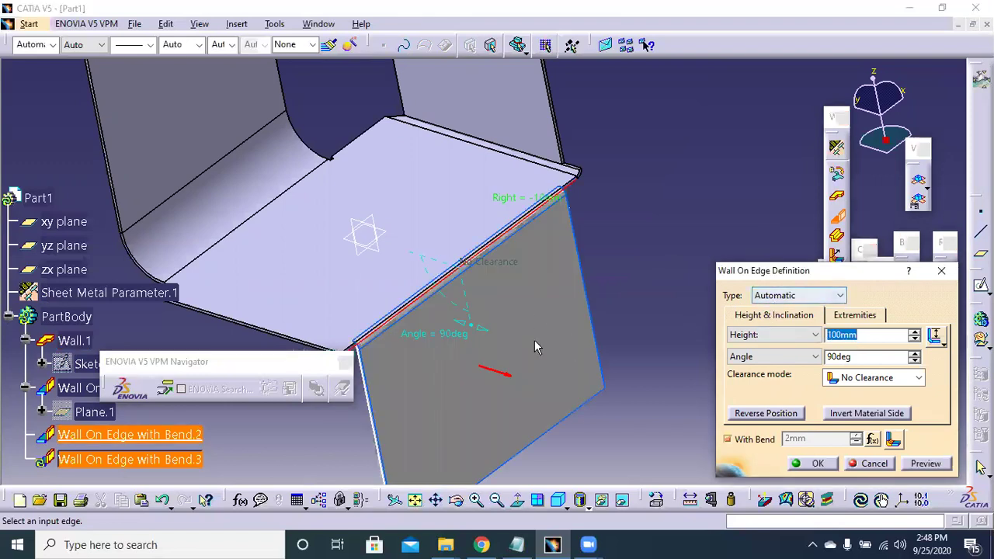
click(777, 297)
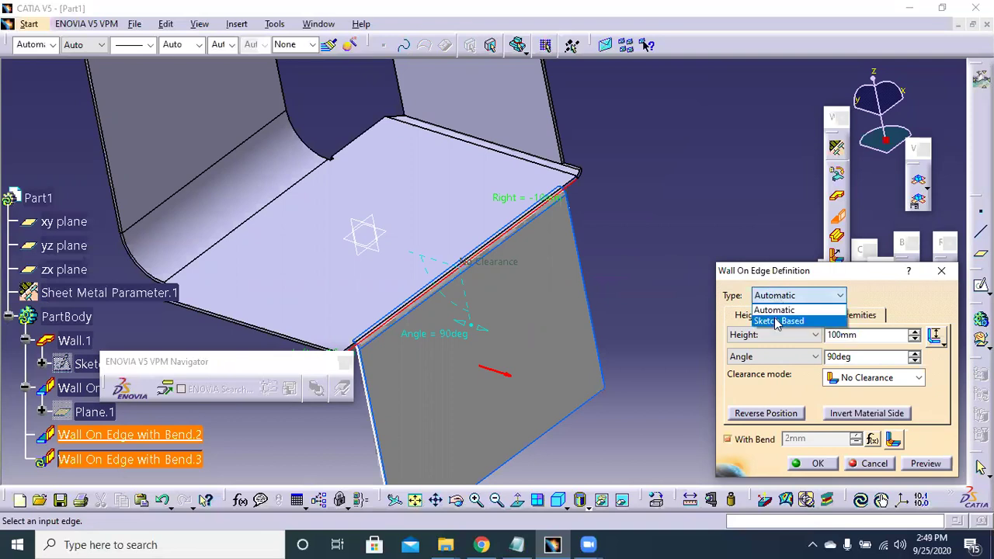
click(777, 322)
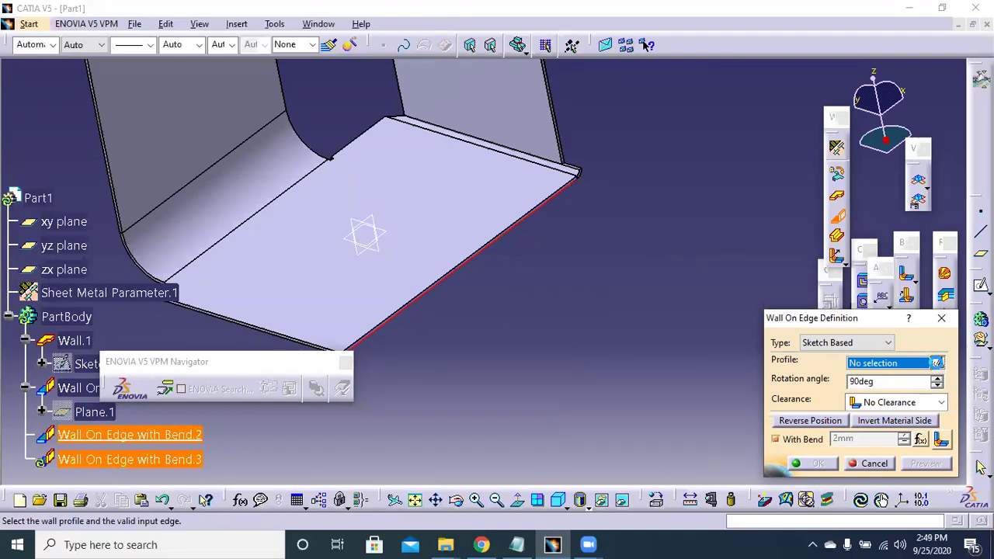
Step: Open a profile sketch for the third wall on the base plate's thin front face, viewed normal to the sketch plane
click(939, 363)
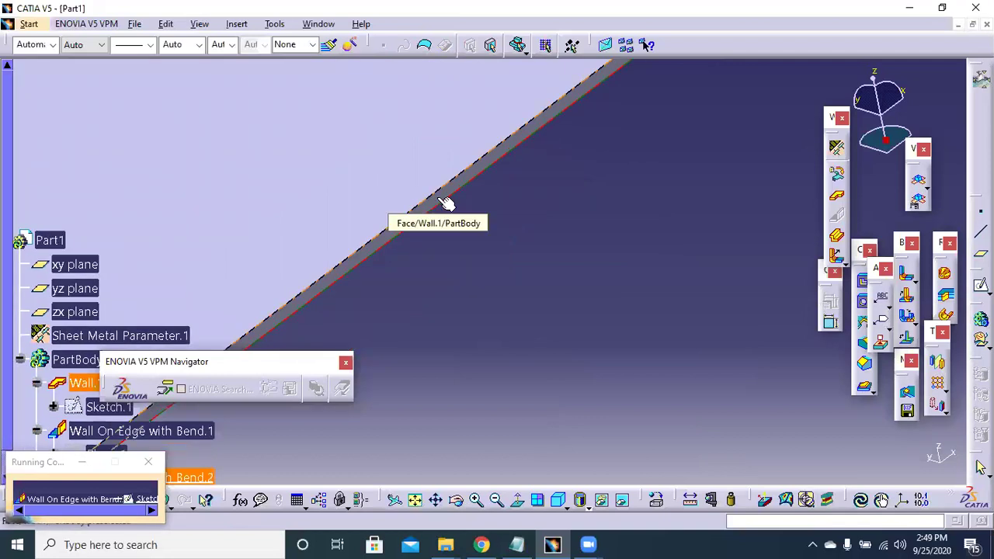
click(439, 198)
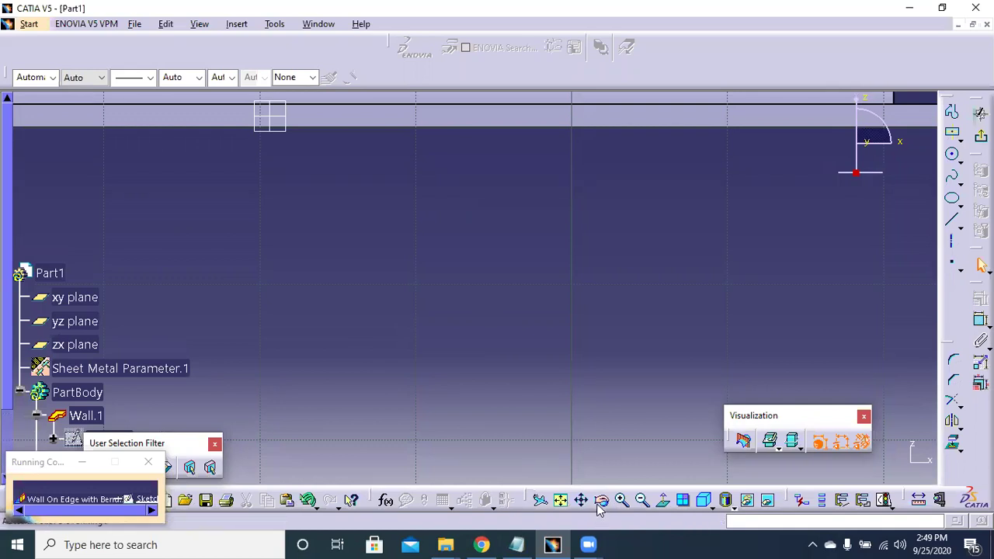
click(559, 501)
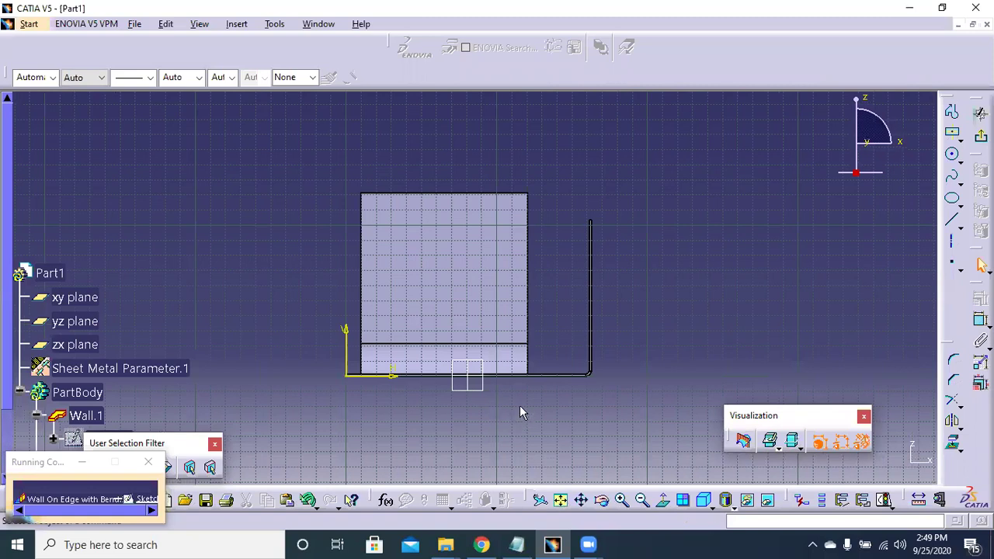
middle_drag(464, 359, 492, 515)
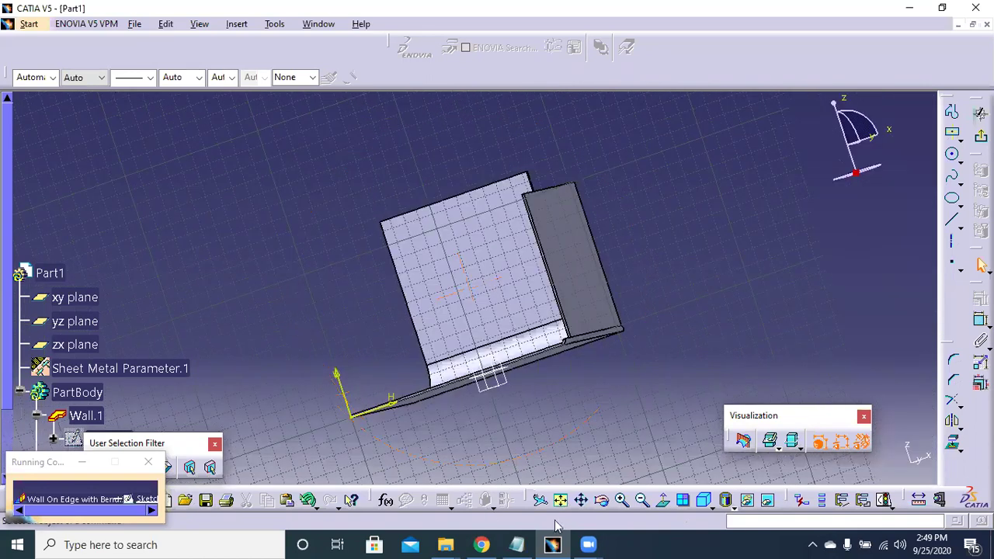
click(663, 502)
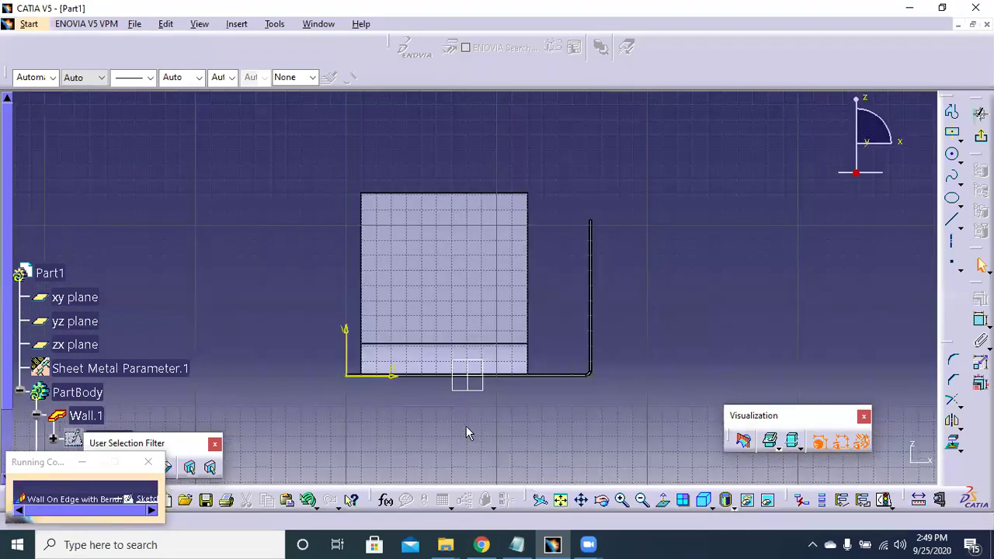
middle_drag(471, 333, 494, 175)
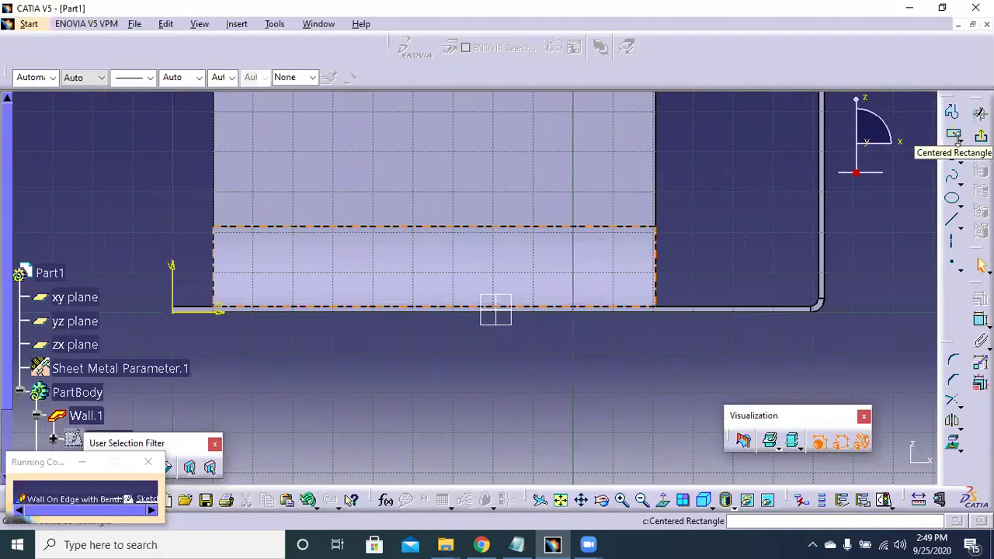
Step: Sketch a rectangle about 71 mm wide and 40 mm high across the base plate's edge
click(961, 142)
click(815, 152)
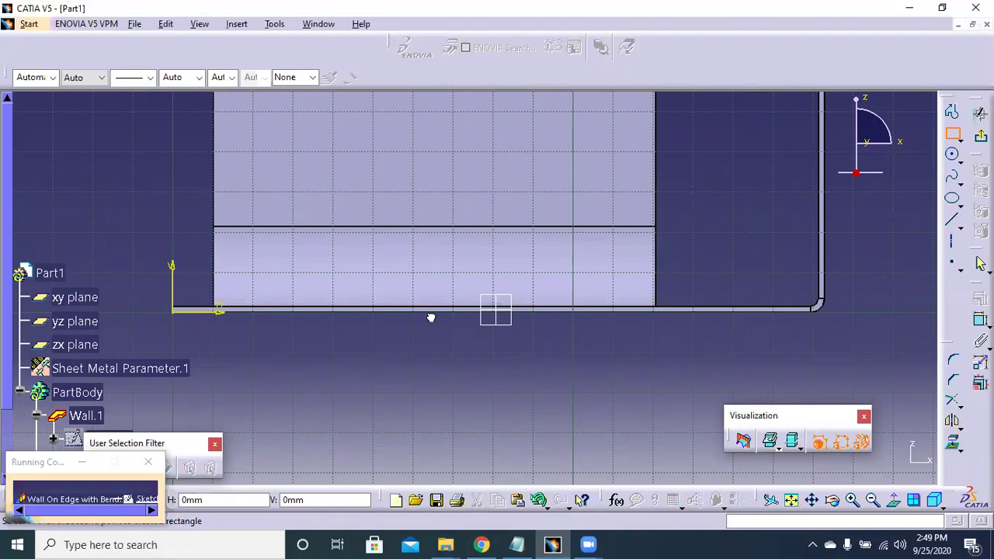
click(373, 287)
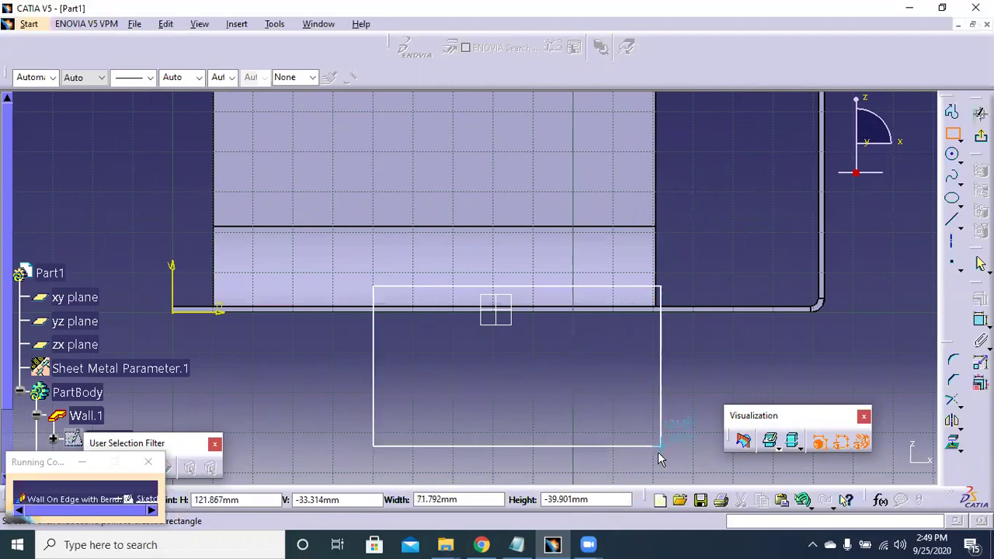
click(658, 452)
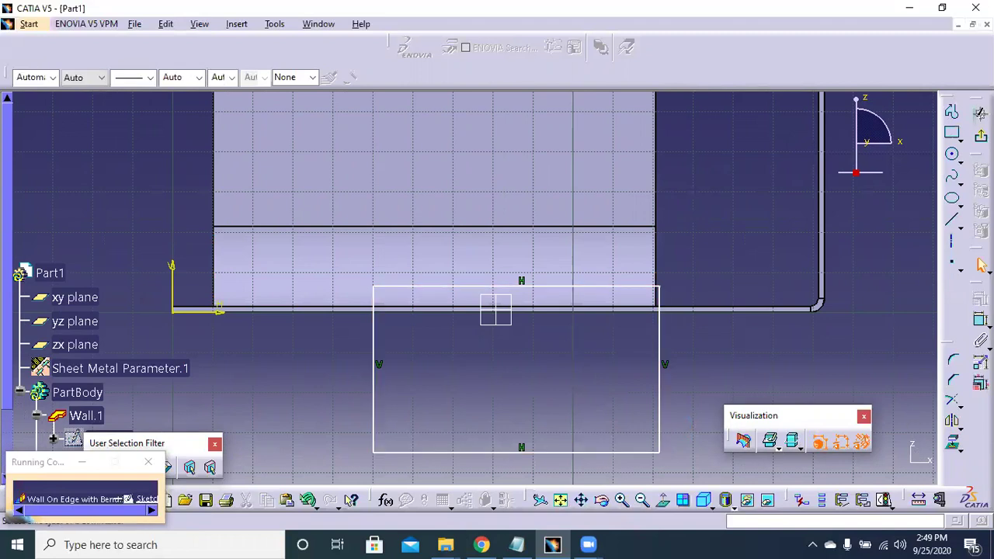
Step: Constrain the rectangle's top side to be coincident with the upper edge of the first wall's bend
click(981, 320)
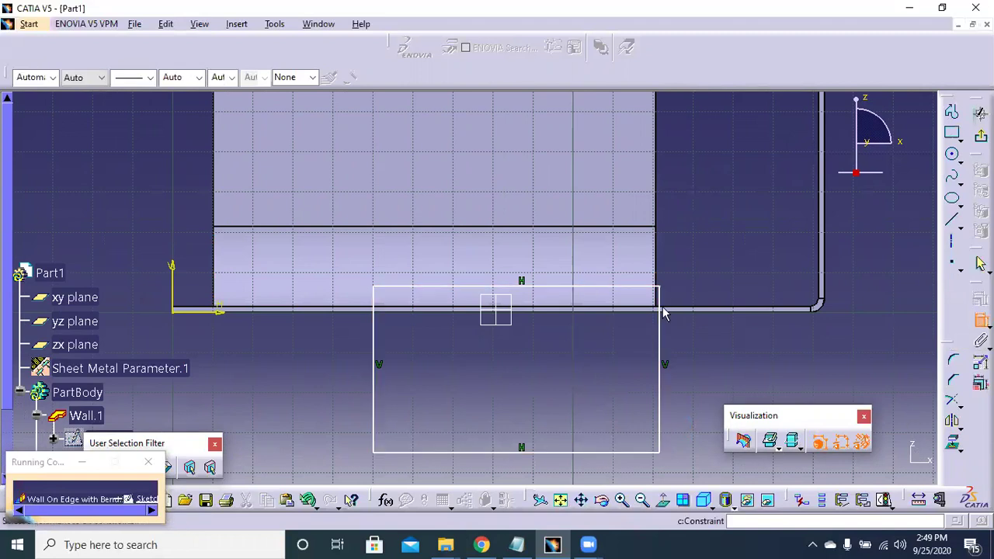
click(587, 288)
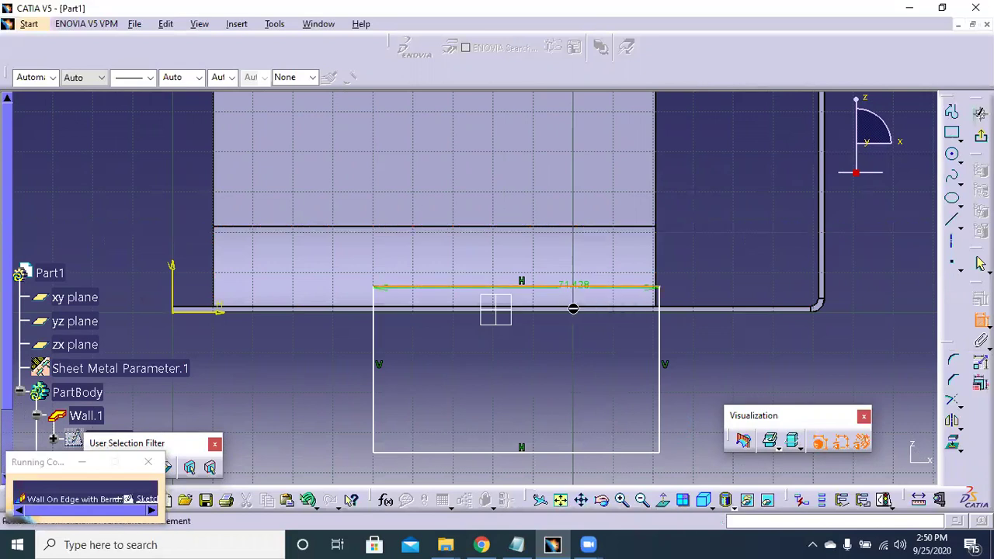
click(577, 308)
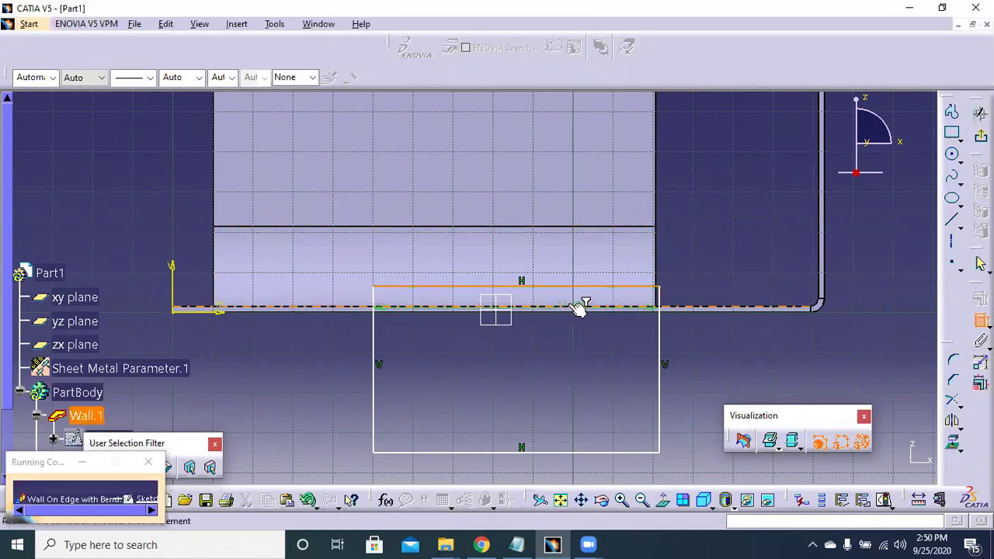
right_click(566, 349)
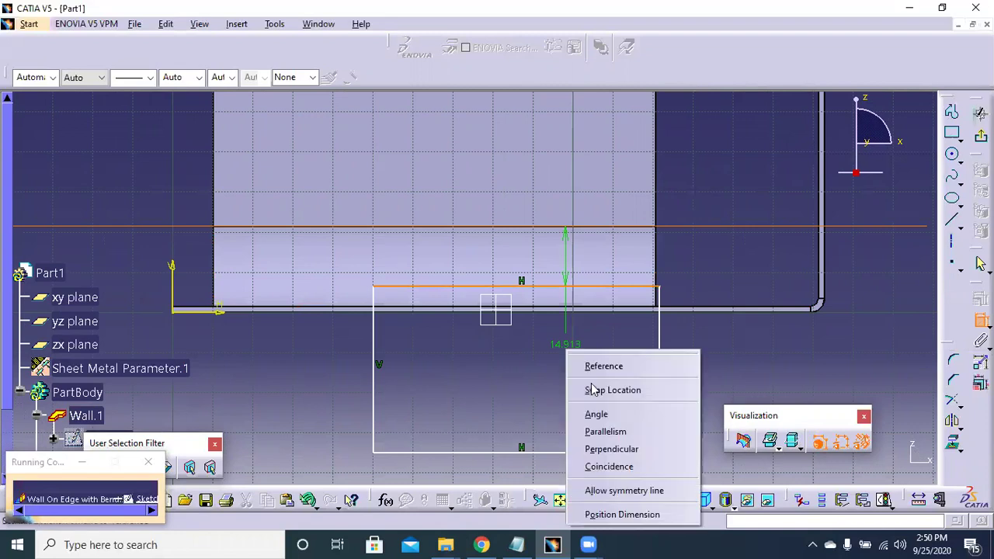
click(609, 466)
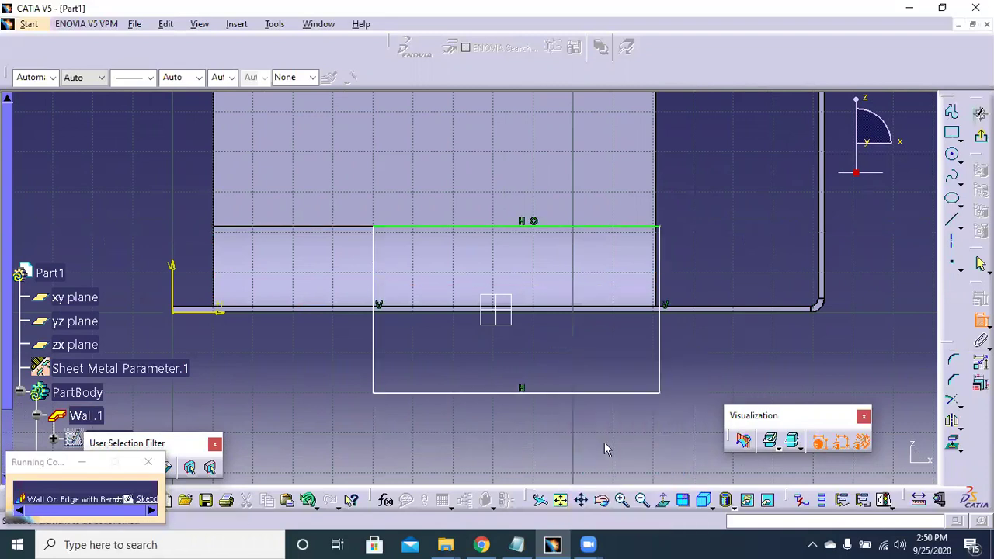